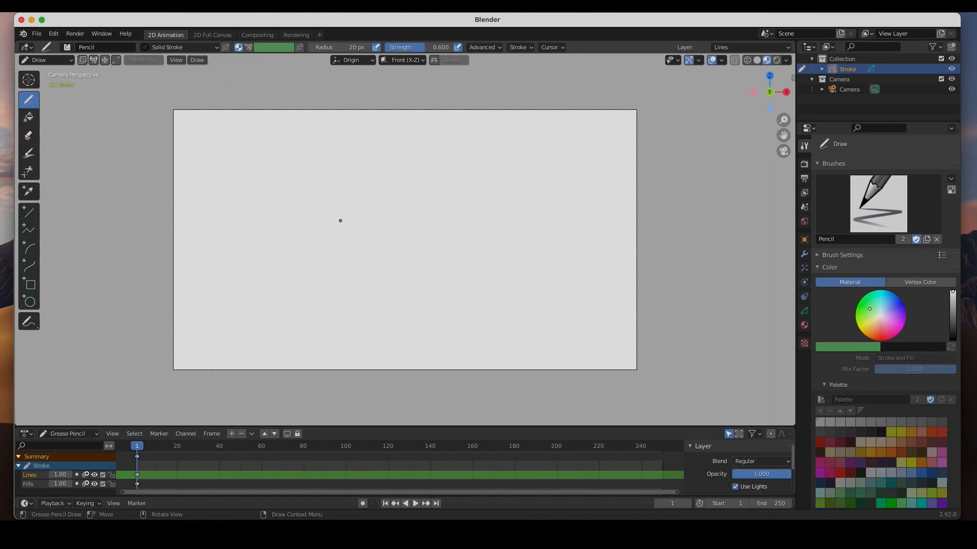
Switch to Object Mode and import the whiteboard image 42145 from the Desktop as an image plane.
click(66, 63)
click(66, 72)
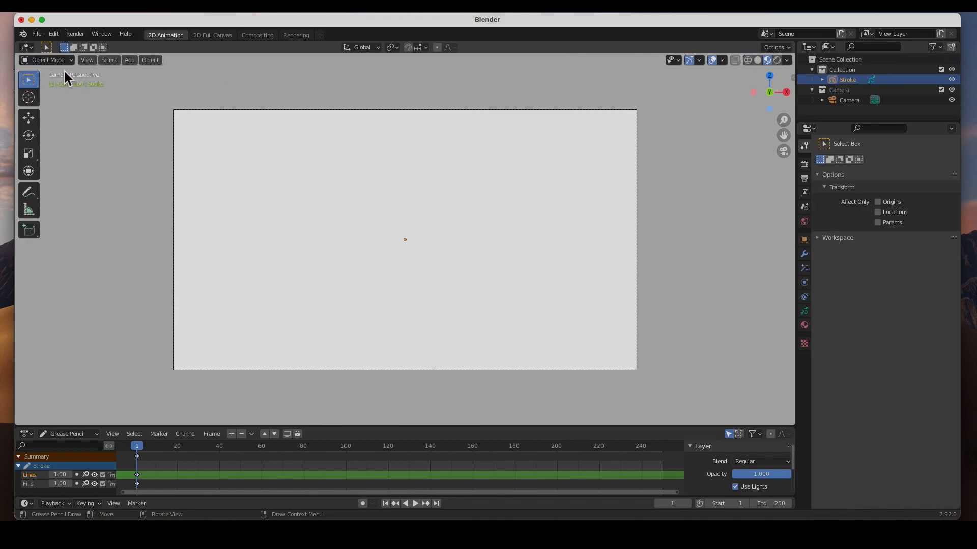
click(130, 61)
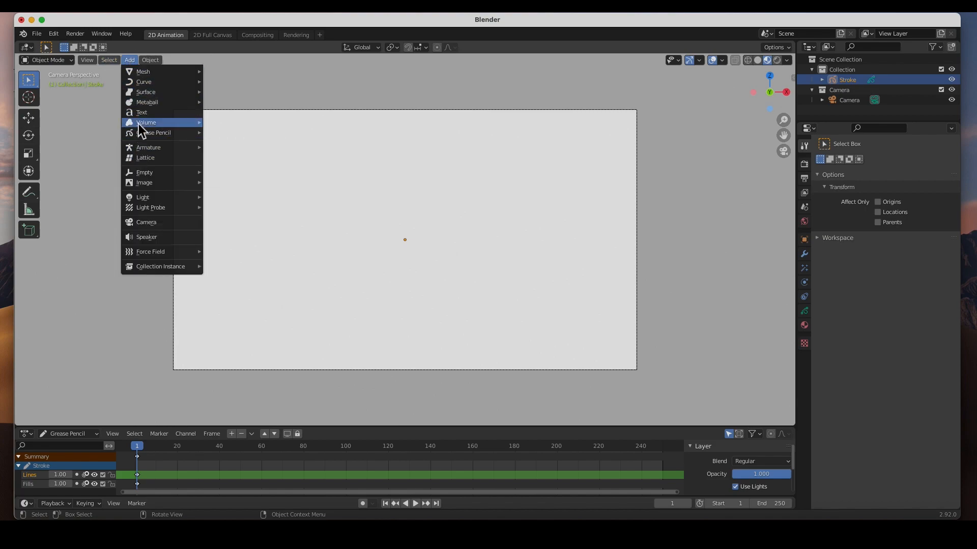
mouse_move(139, 175)
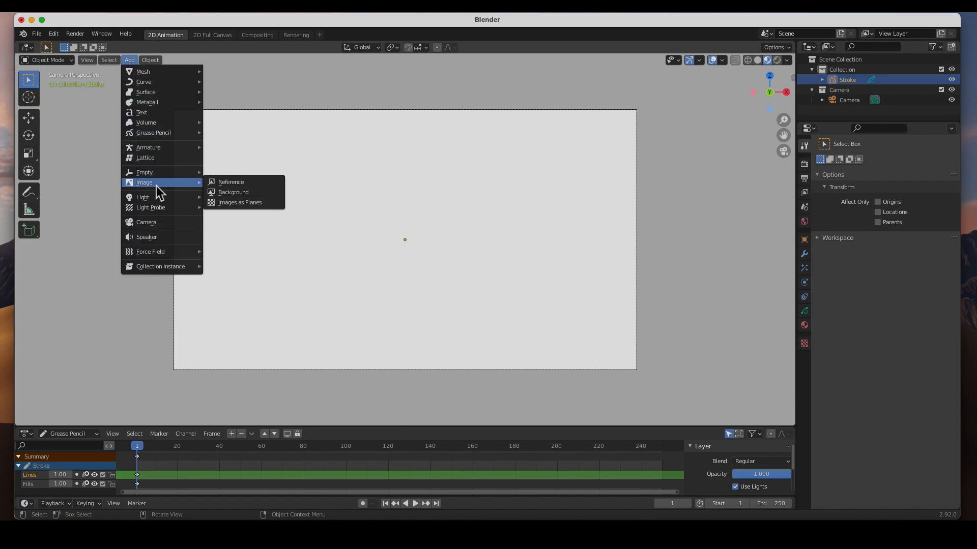
click(223, 203)
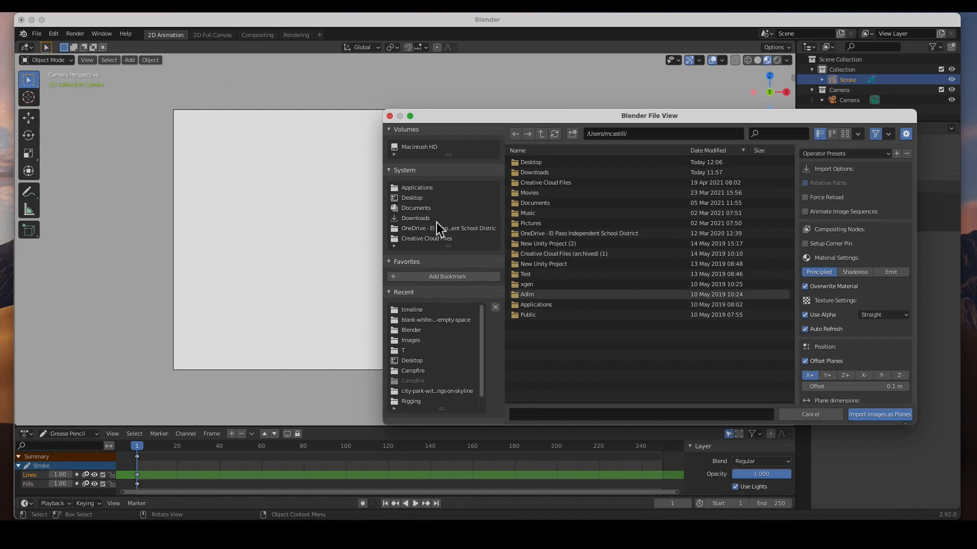
click(420, 201)
click(524, 244)
click(880, 419)
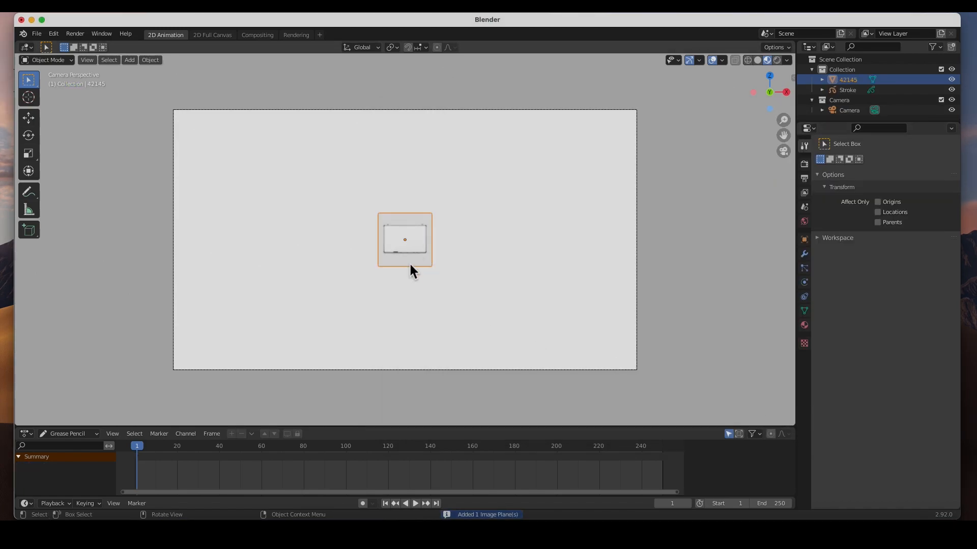
Scale the whiteboard image up to fill the camera frame's width, shift it slightly down, and deselect it.
click(29, 155)
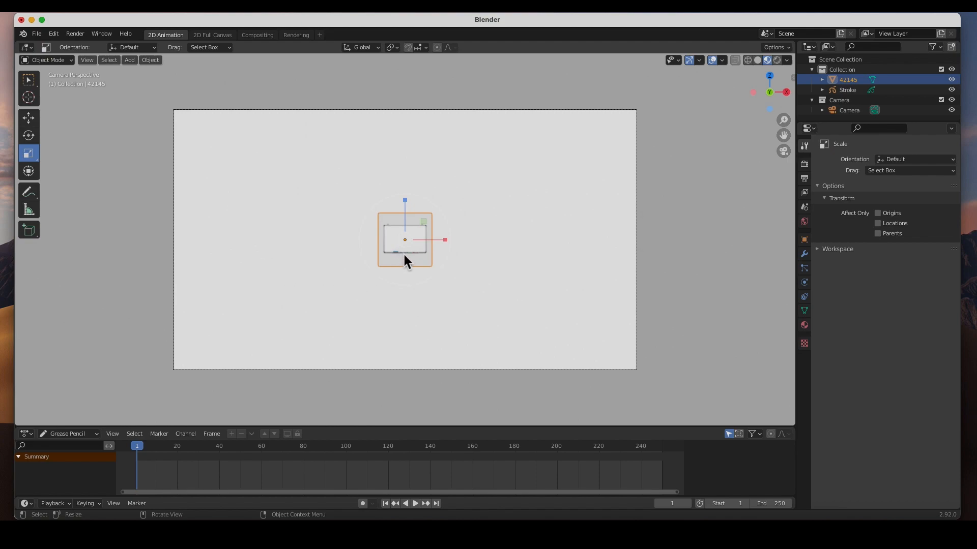
drag(413, 262, 533, 331)
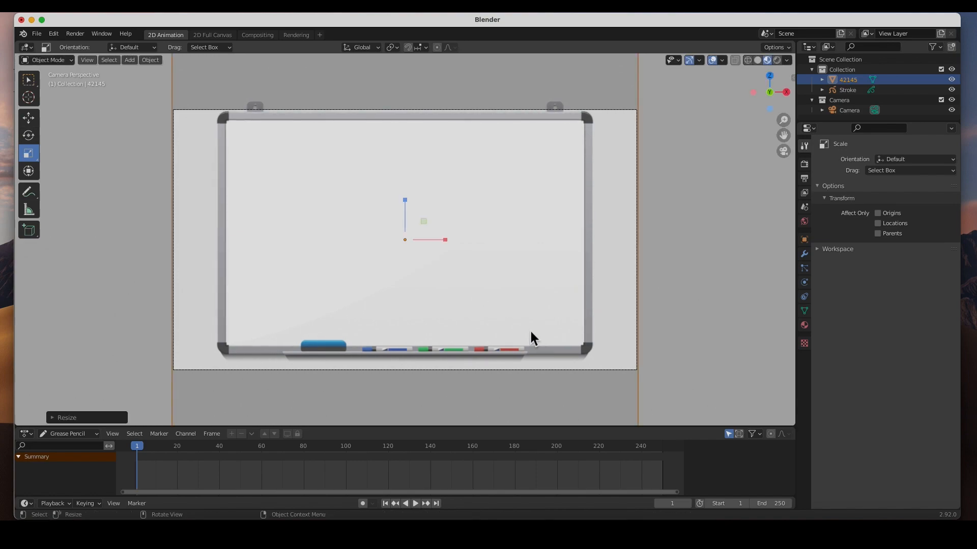
click(28, 118)
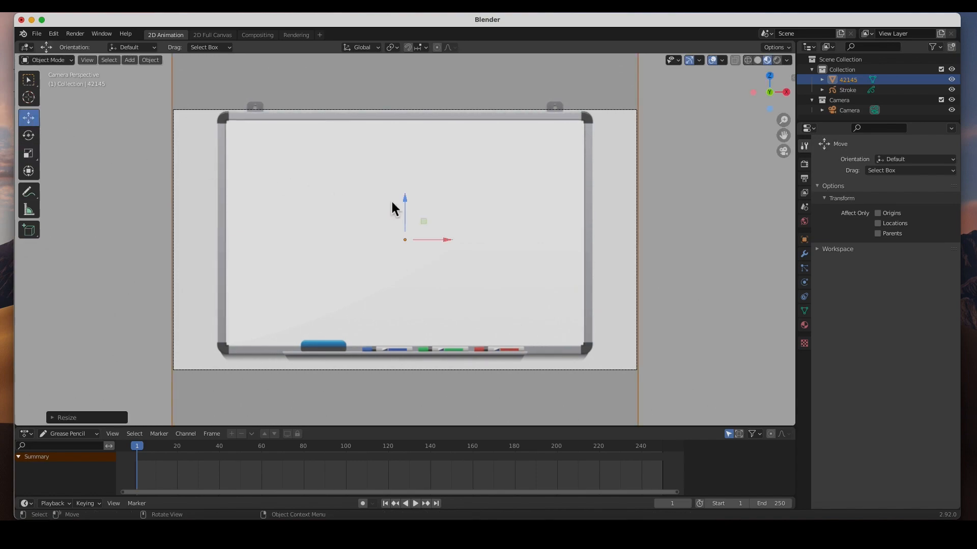
drag(407, 198, 410, 214)
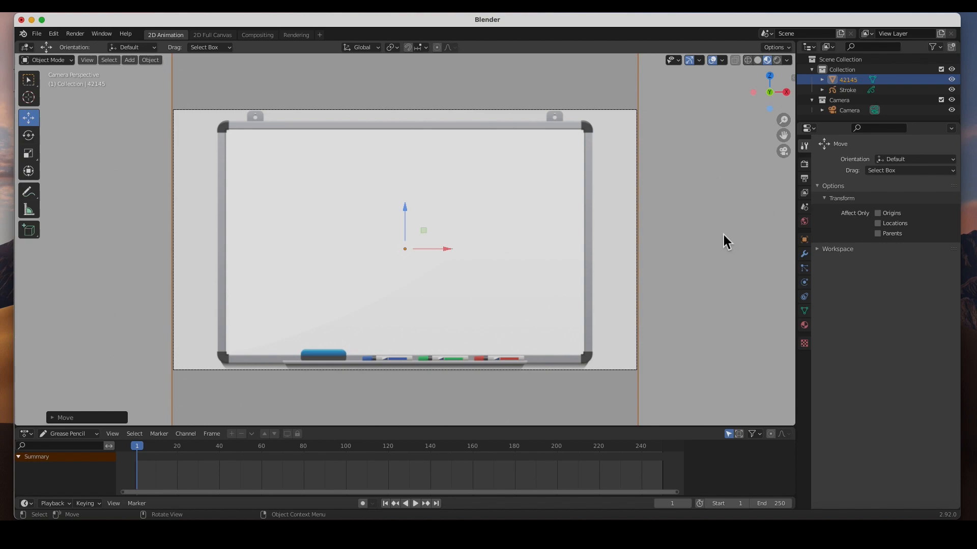
click(704, 179)
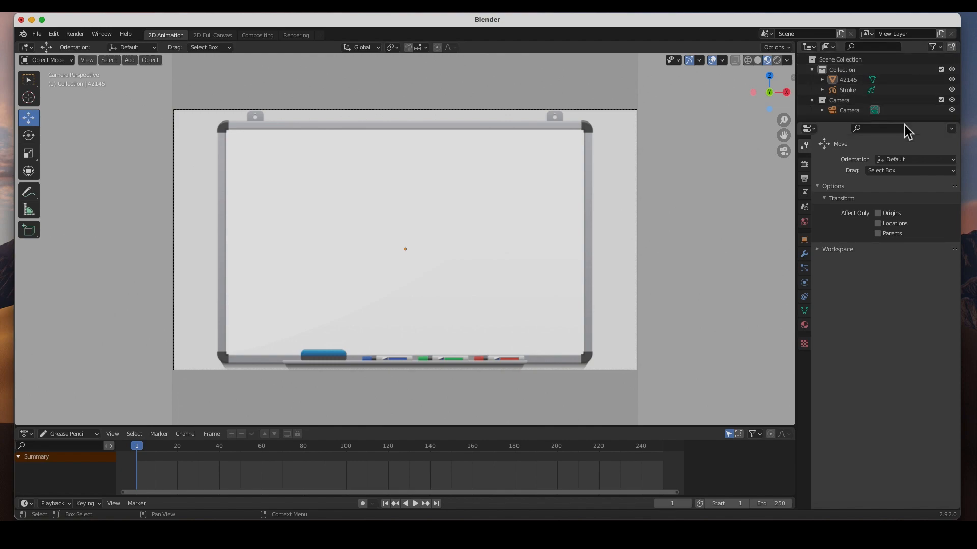
Show the selectability and render toggles in the outliner and make the whiteboard image 42145 unselectable.
drag(904, 123, 908, 212)
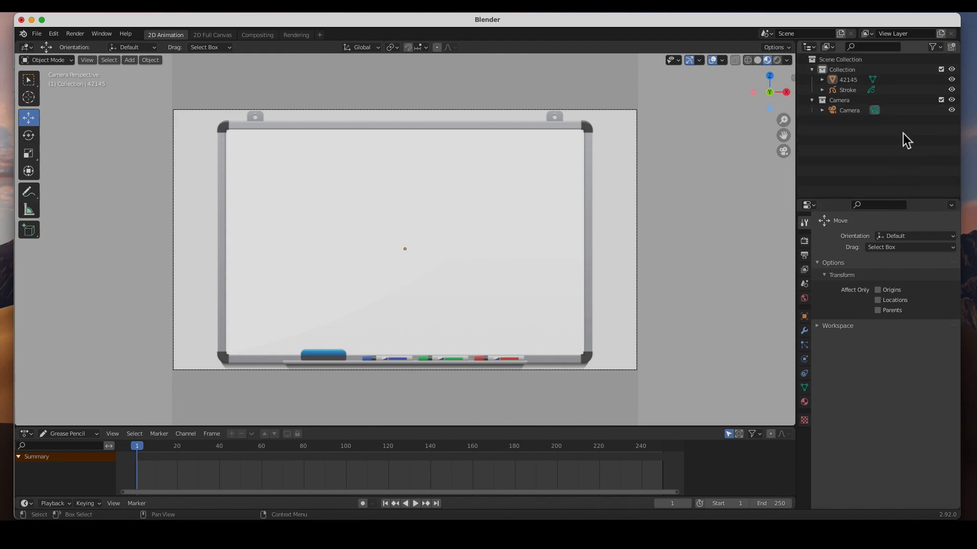
click(934, 46)
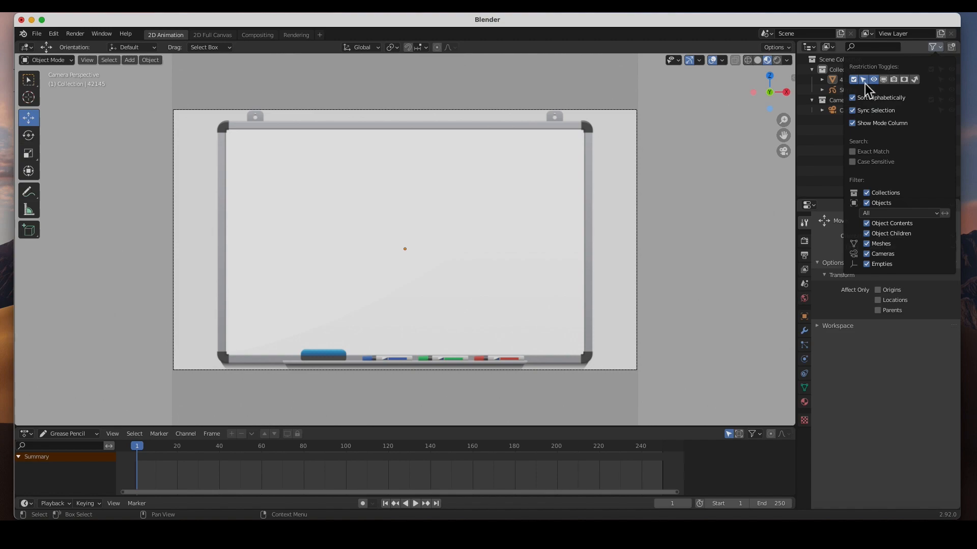
click(894, 80)
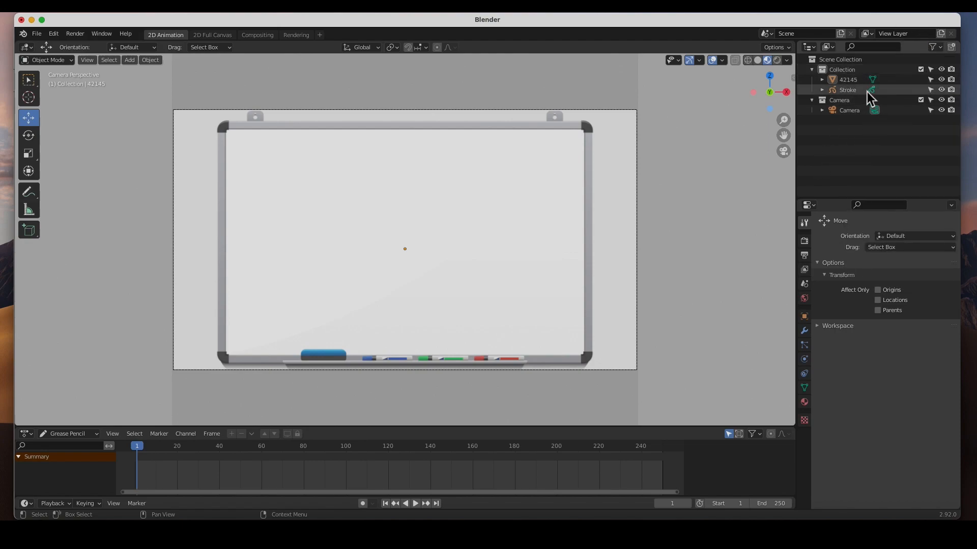
click(846, 81)
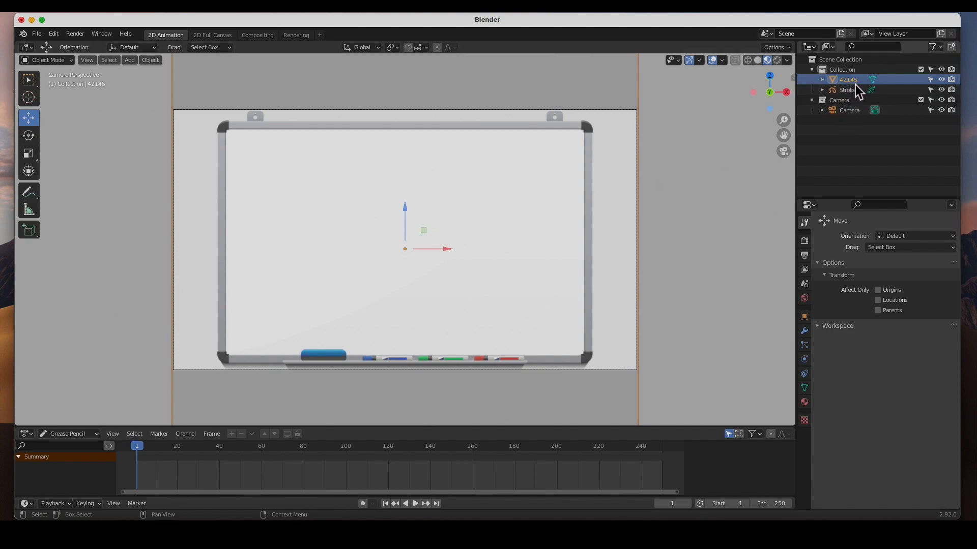
click(932, 81)
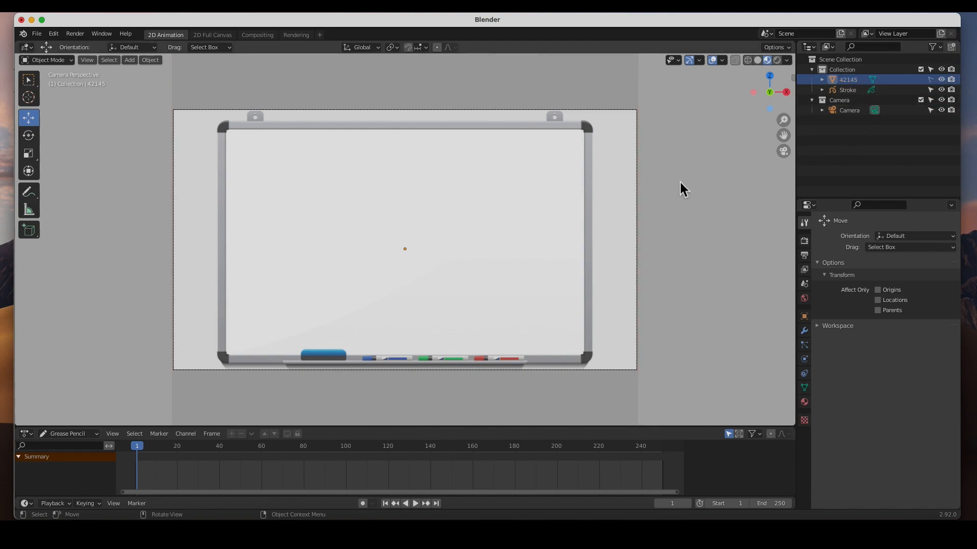
click(489, 236)
click(489, 236)
drag(539, 245, 636, 247)
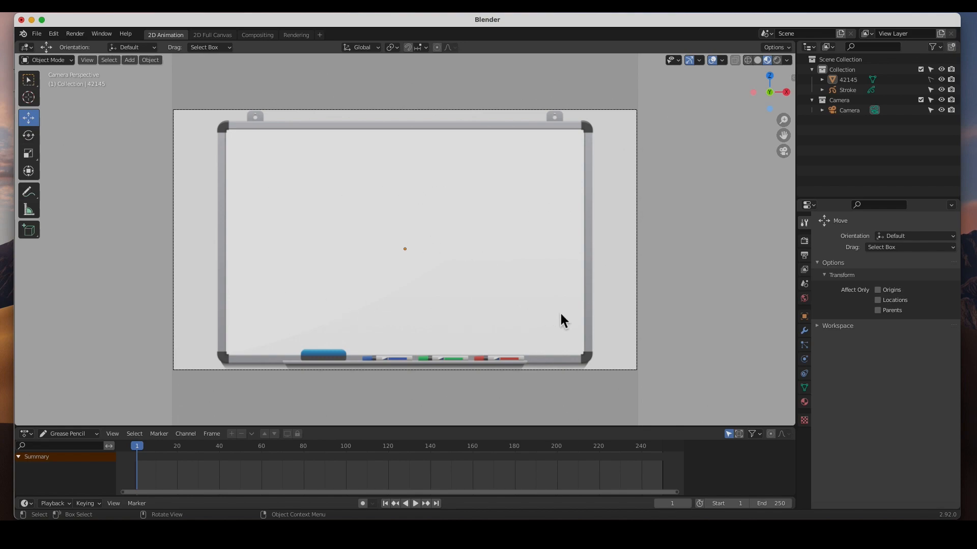
Add a text object rotated 90° about X with a radius of 1.56 m.
click(129, 61)
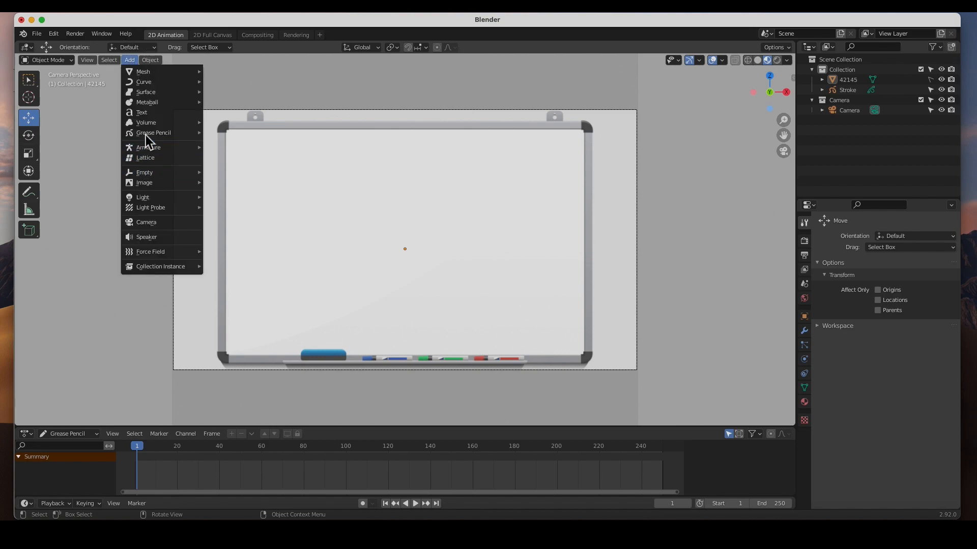
click(142, 114)
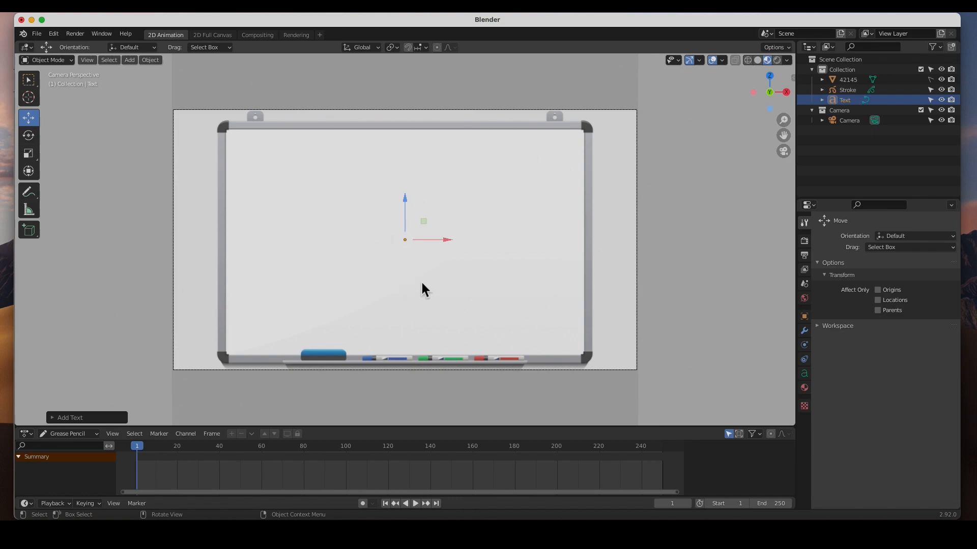
click(93, 419)
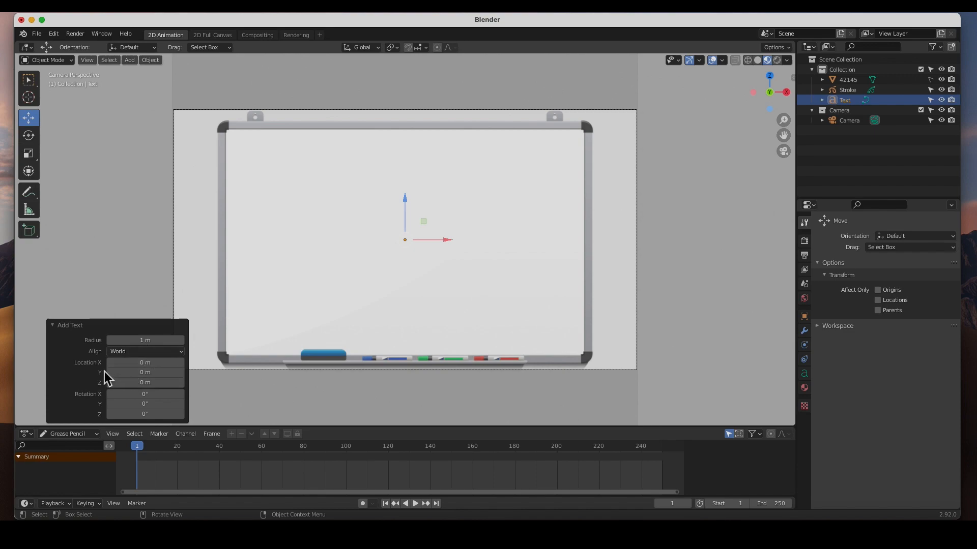
click(146, 395)
text(90)
key(Return)
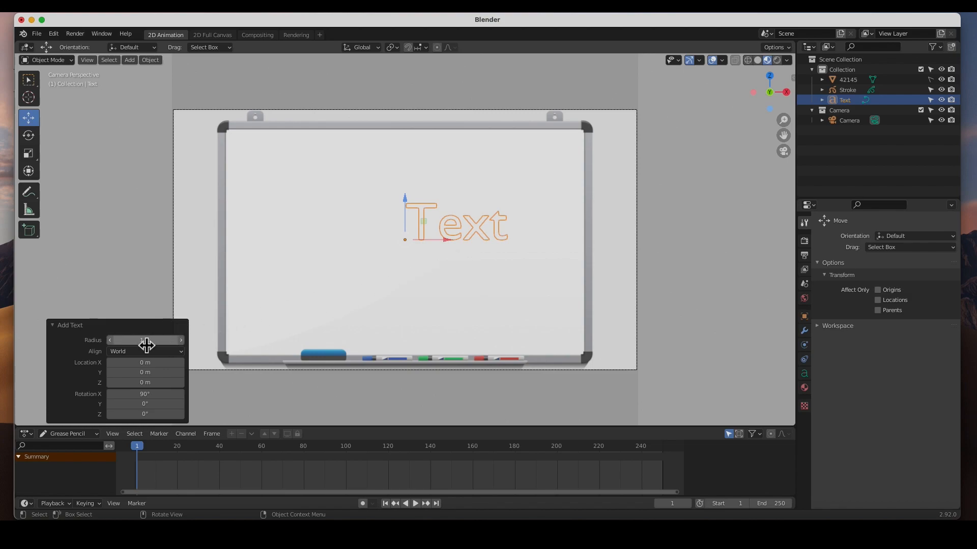
mouse_move(145, 340)
mouse_down()
mouse_move(180, 340)
mouse_move(147, 345)
mouse_up()
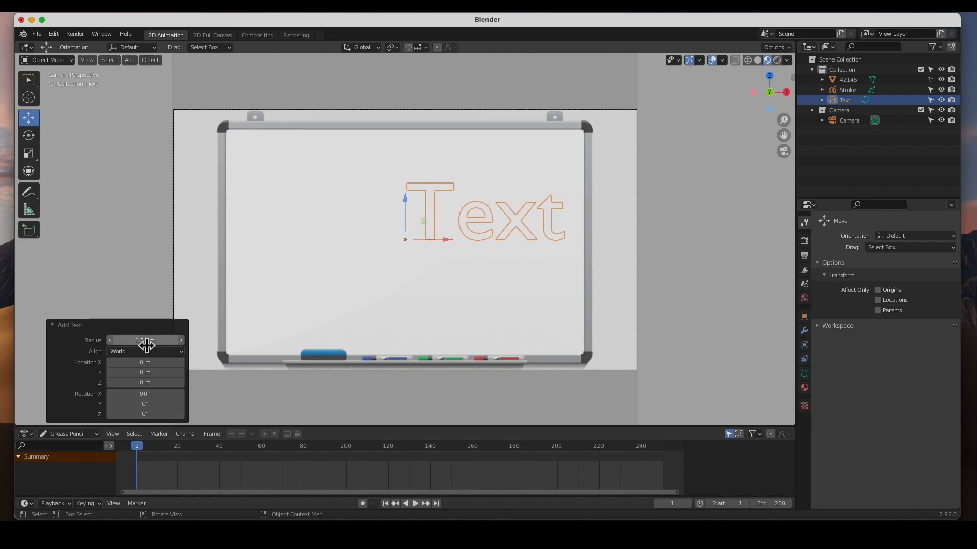
click(29, 80)
click(670, 247)
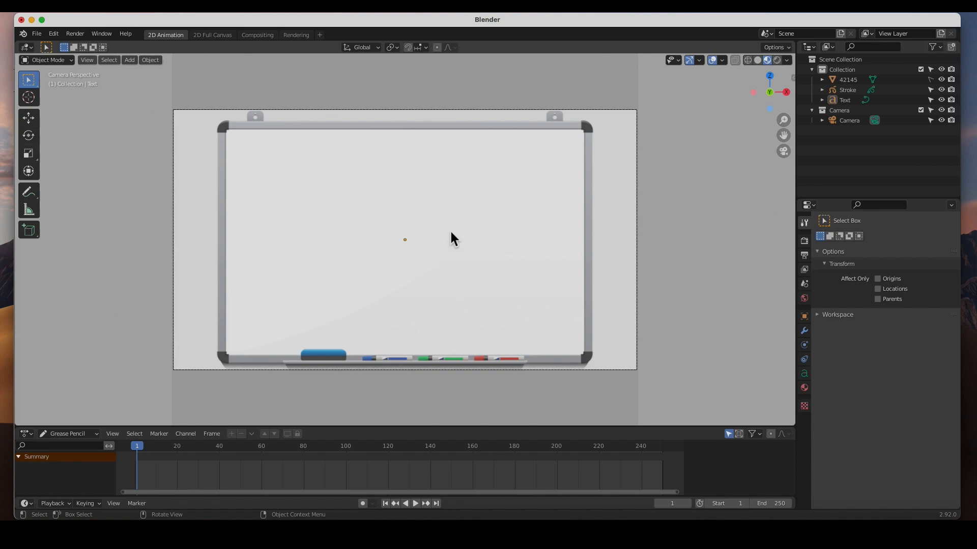
Make the whiteboard image selectable again and move it about 0.2 m along Y, behind the text.
middle_drag(480, 235, 393, 221)
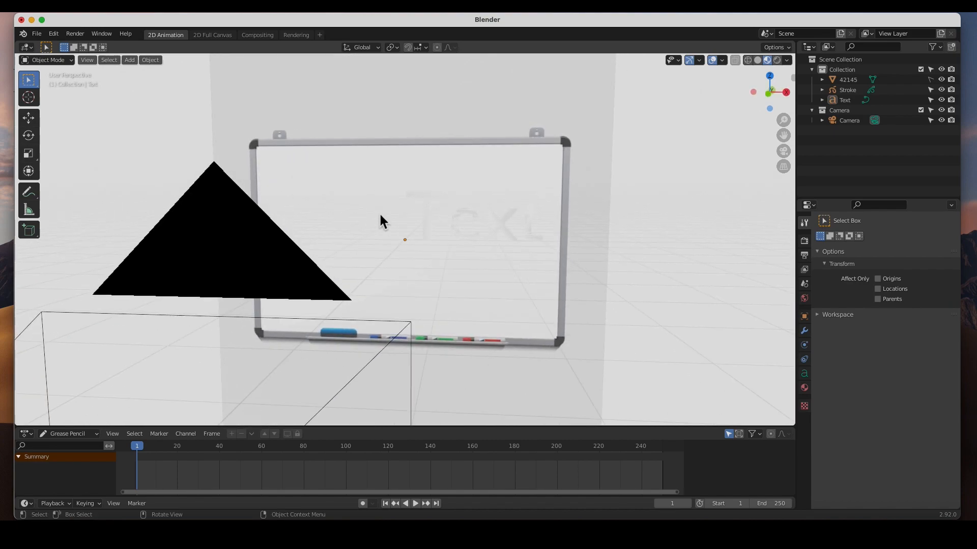
key(KP_0)
click(845, 80)
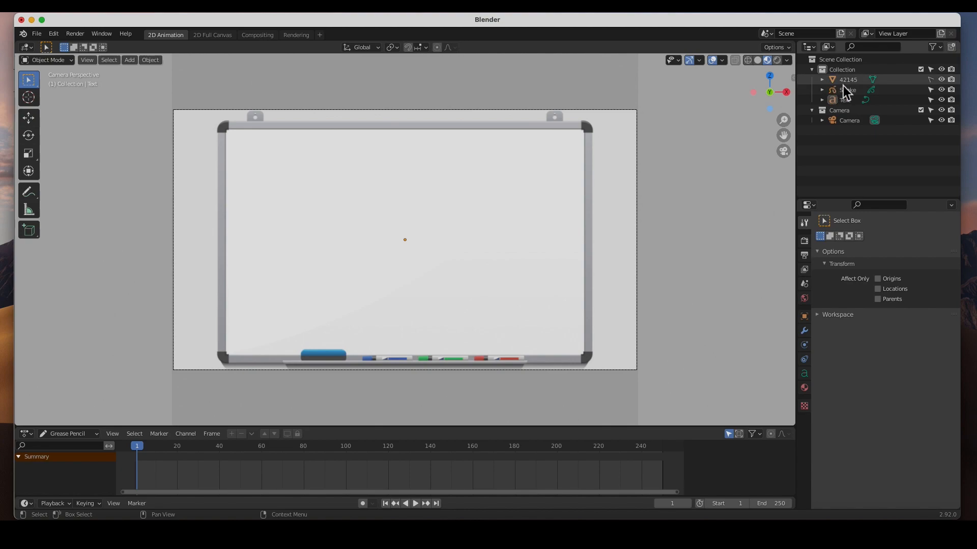
click(930, 82)
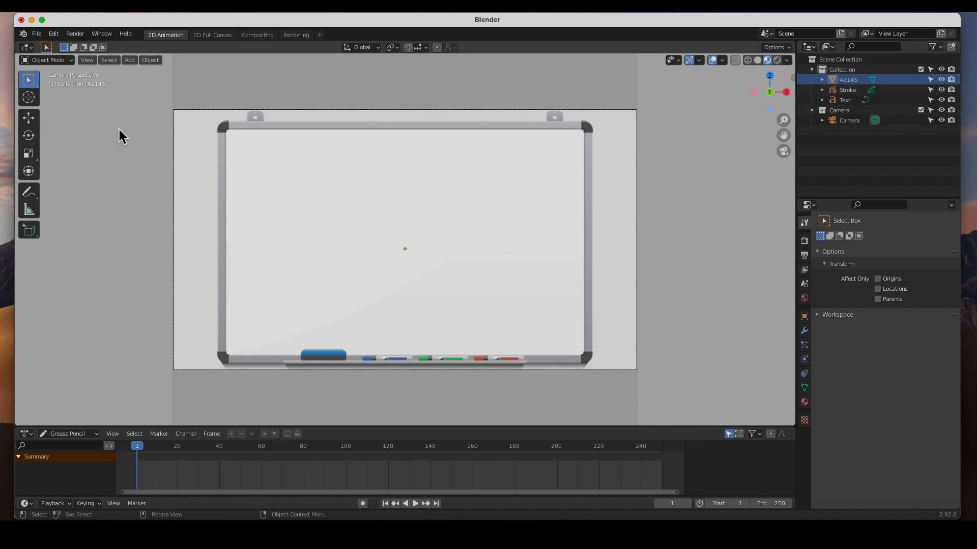
click(34, 118)
middle_drag(539, 236, 450, 249)
click(496, 189)
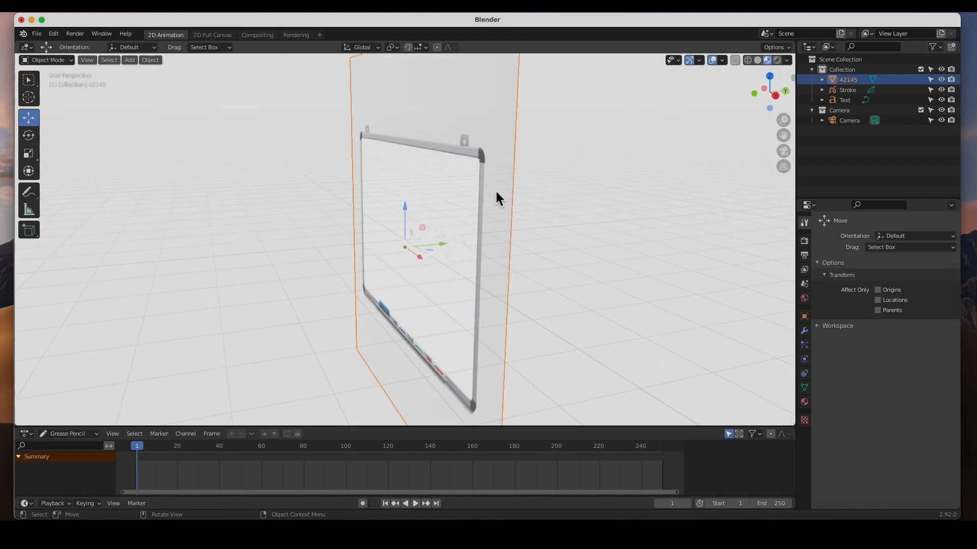
drag(444, 253, 457, 253)
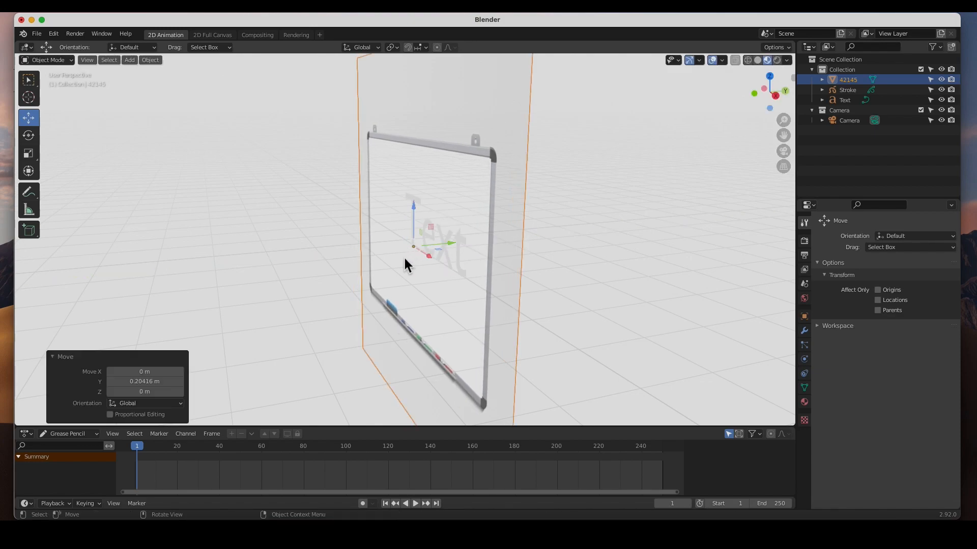
key(KP_0)
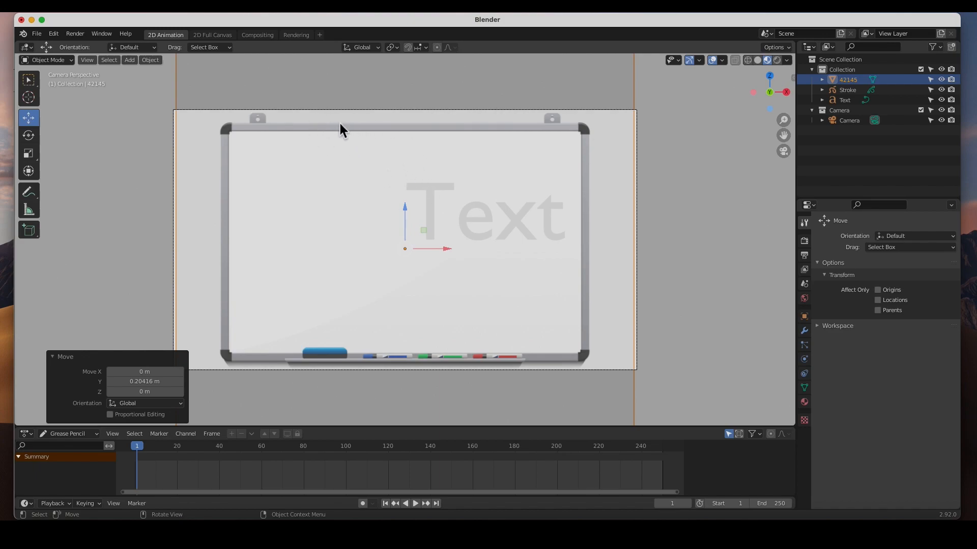
Scale the whiteboard image by 1.028 to cover the camera frame again and make it unselectable.
click(28, 155)
key(b)
drag(468, 312, 439, 281)
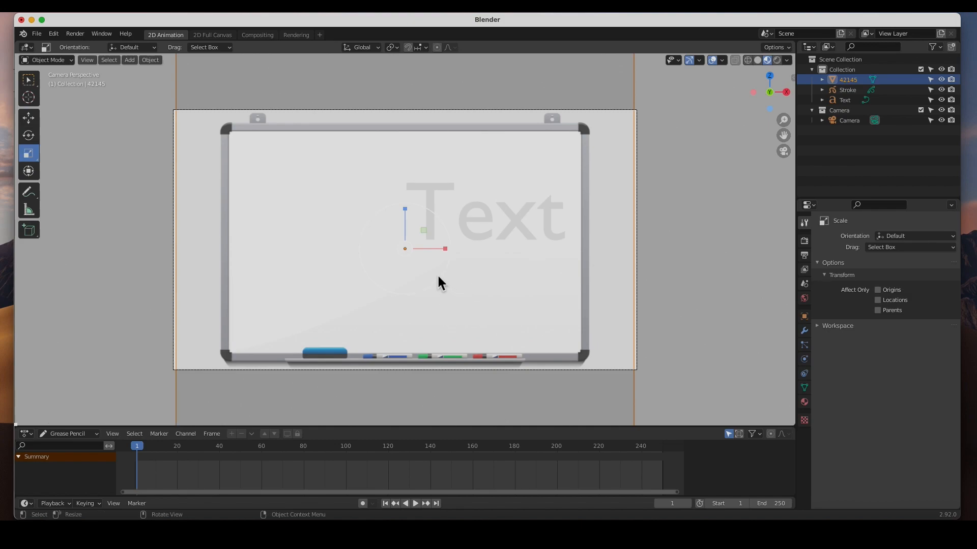
key(s)
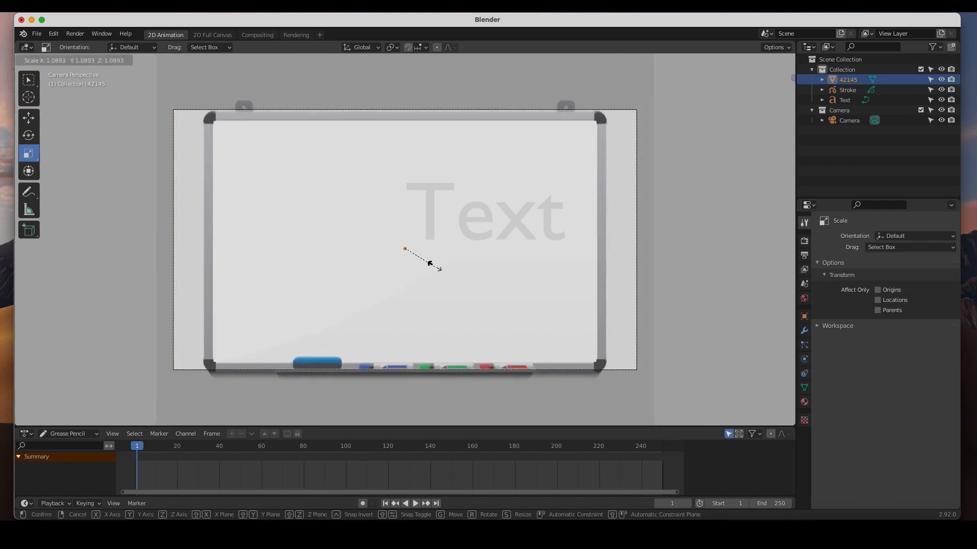
click(436, 265)
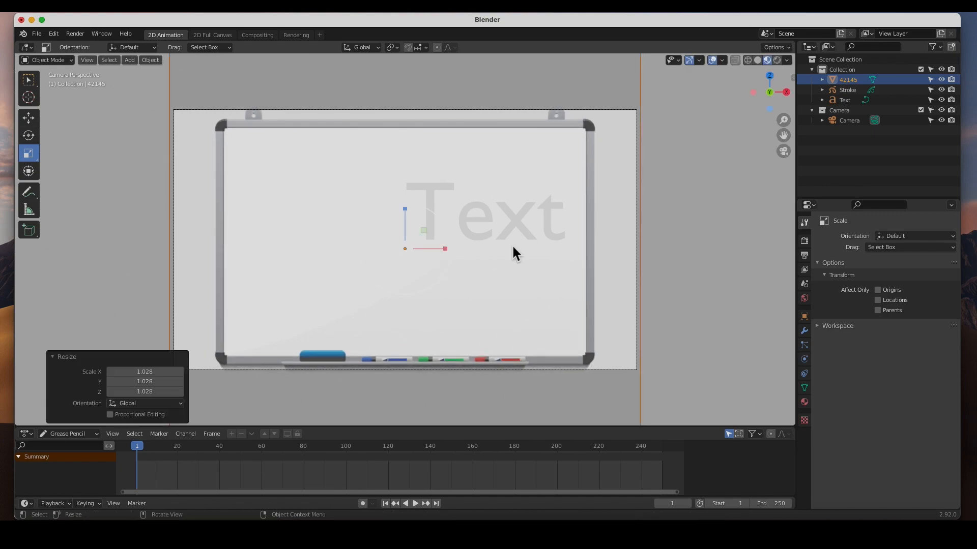
click(930, 80)
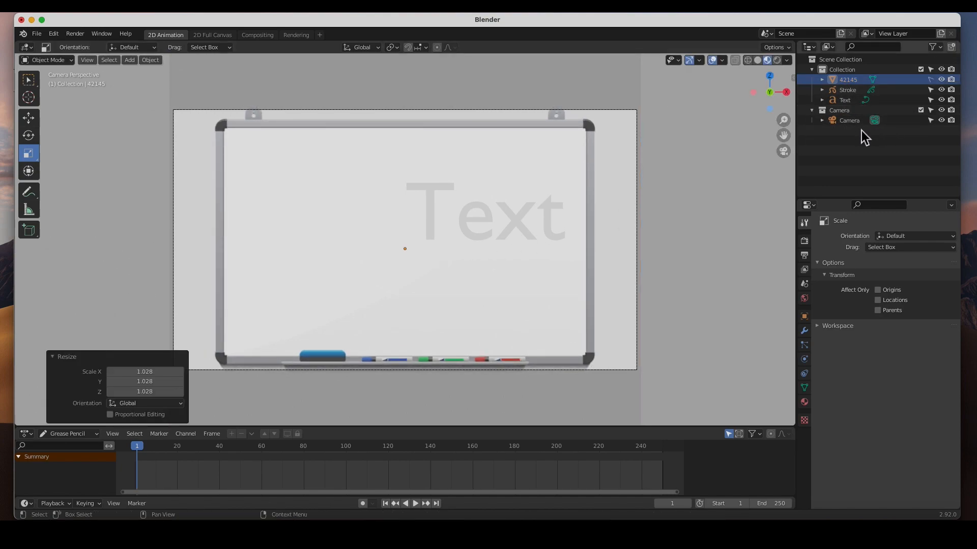
Replace the content of the text object on the whiteboard with WHITEBOARD.
click(488, 212)
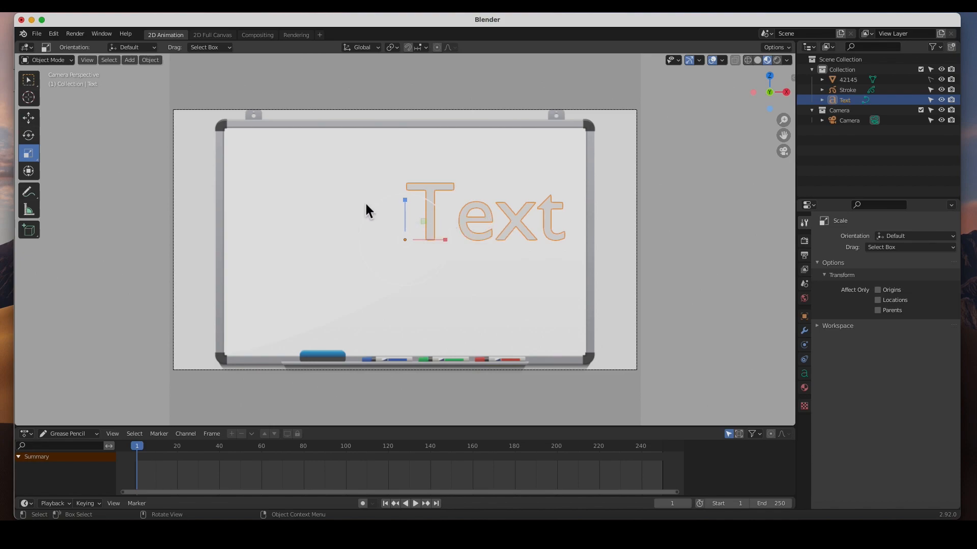
click(63, 60)
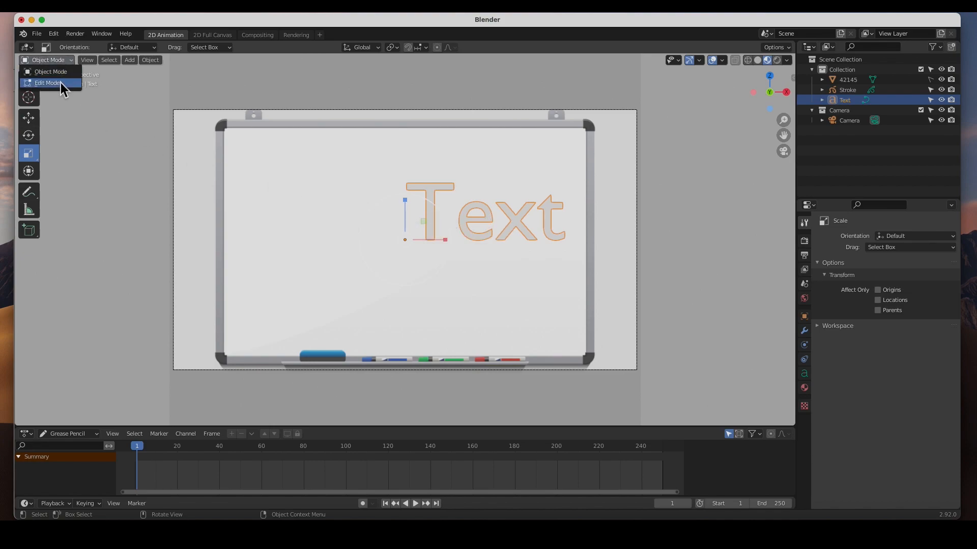
click(60, 82)
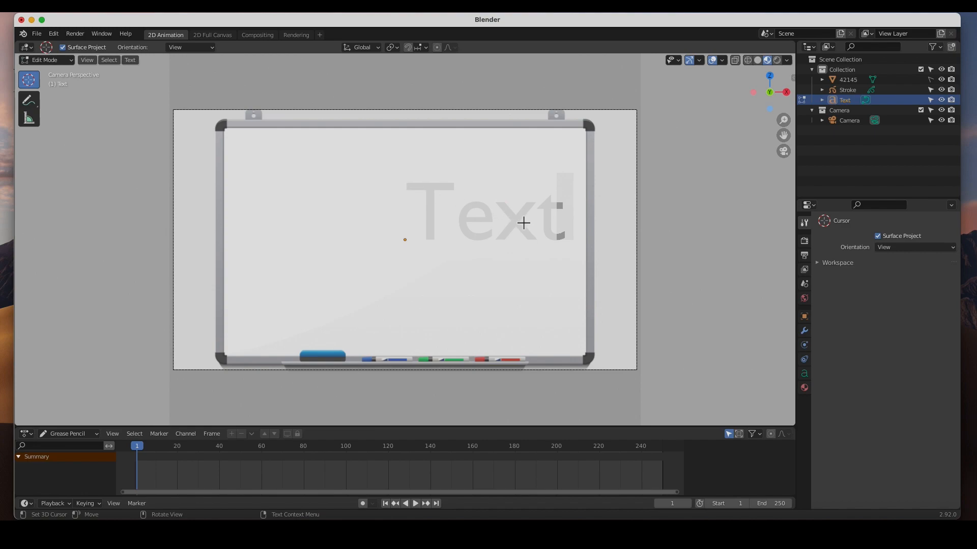
key(BackSpace)
key(BackSpace)
key(BackSpace)
key(BackSpace)
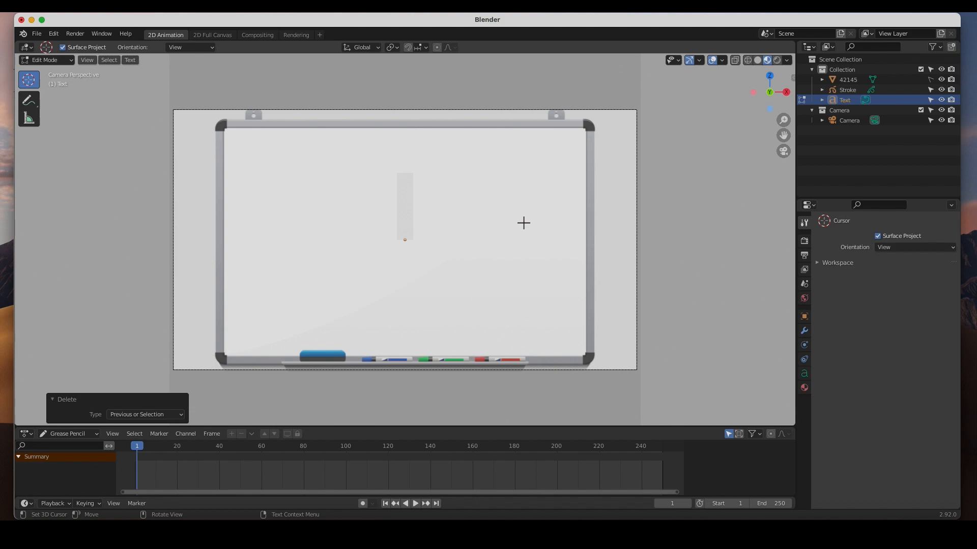
text(WHITEBOA)
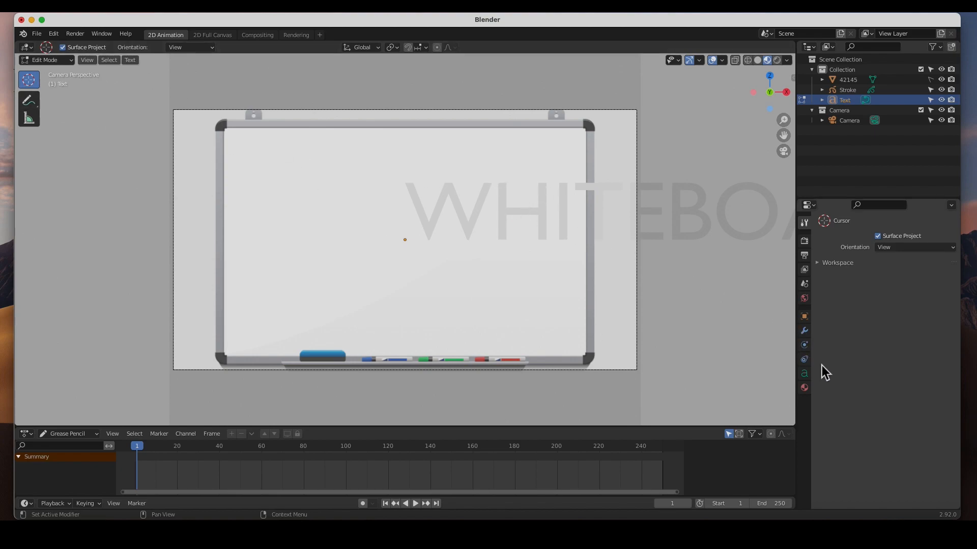
Set the WHITEBOARD text's horizontal paragraph alignment to Center.
click(806, 375)
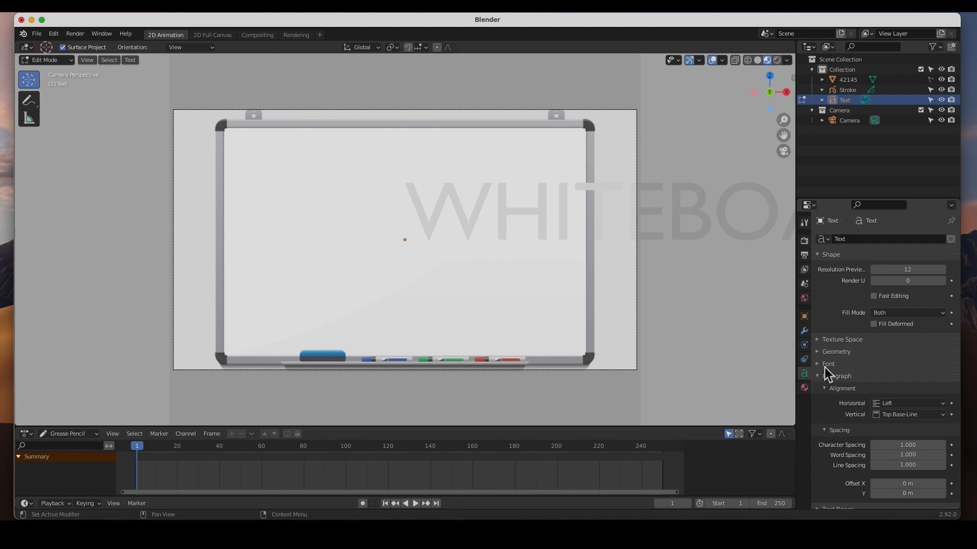
scroll(879, 343, down, 1)
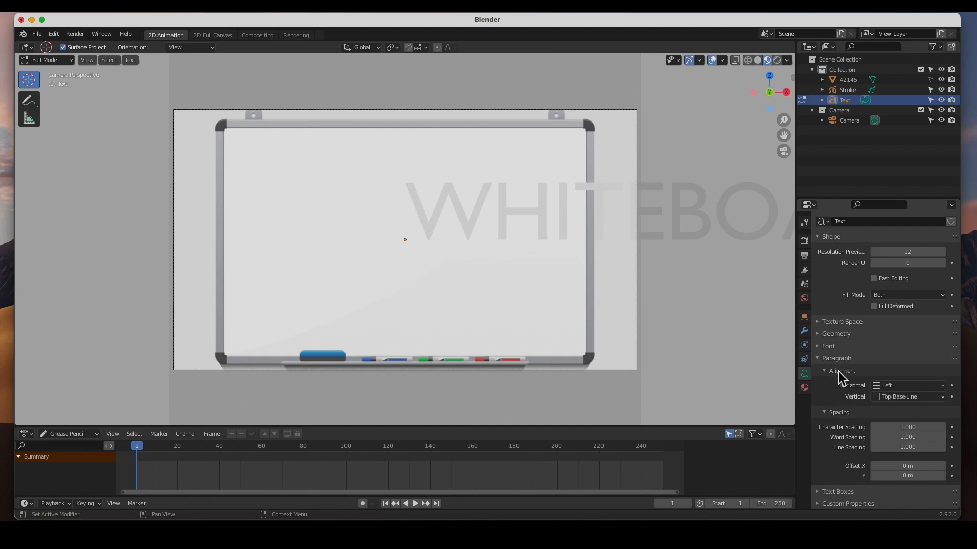
click(890, 388)
click(888, 410)
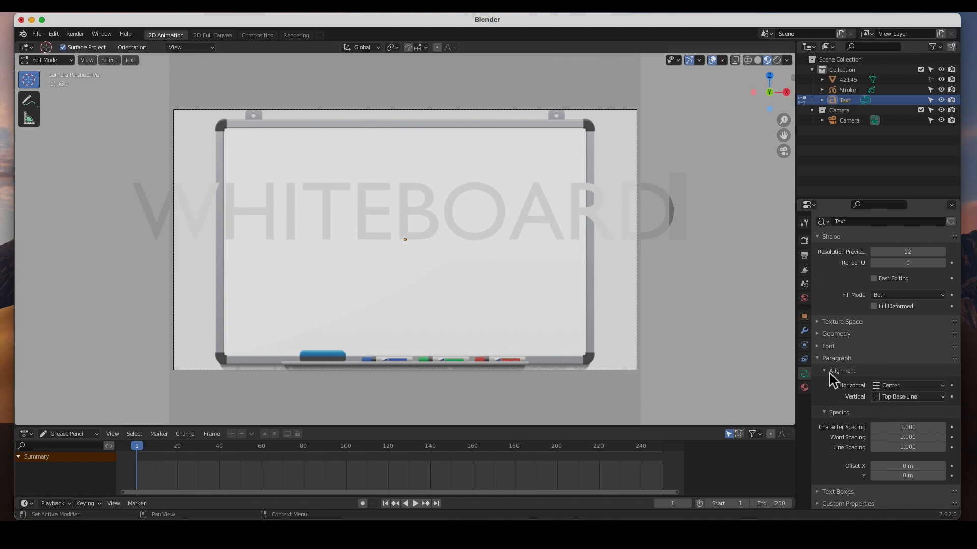
Reduce the WHITEBOARD text's font size to 0.970 so it fits inside the board frame.
click(821, 350)
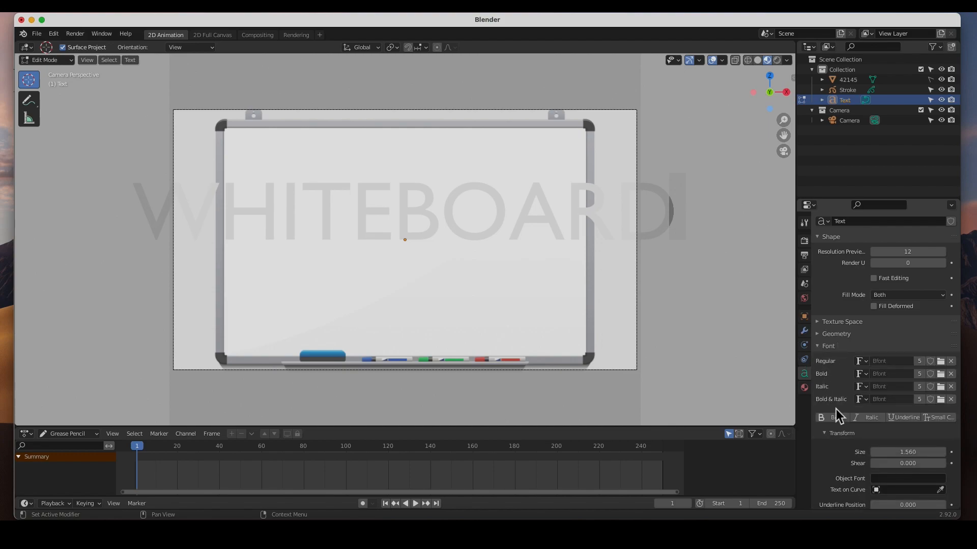
scroll(835, 409, down, 2)
drag(908, 411, 825, 411)
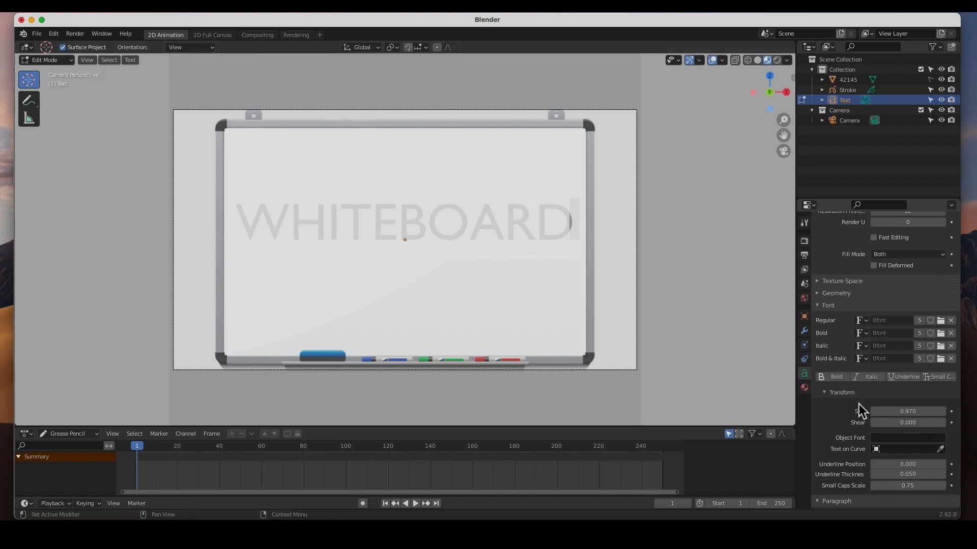
Load Timeline.ttf from the timeline folder on the Desktop as the WHITEBOARD text's regular font.
click(940, 321)
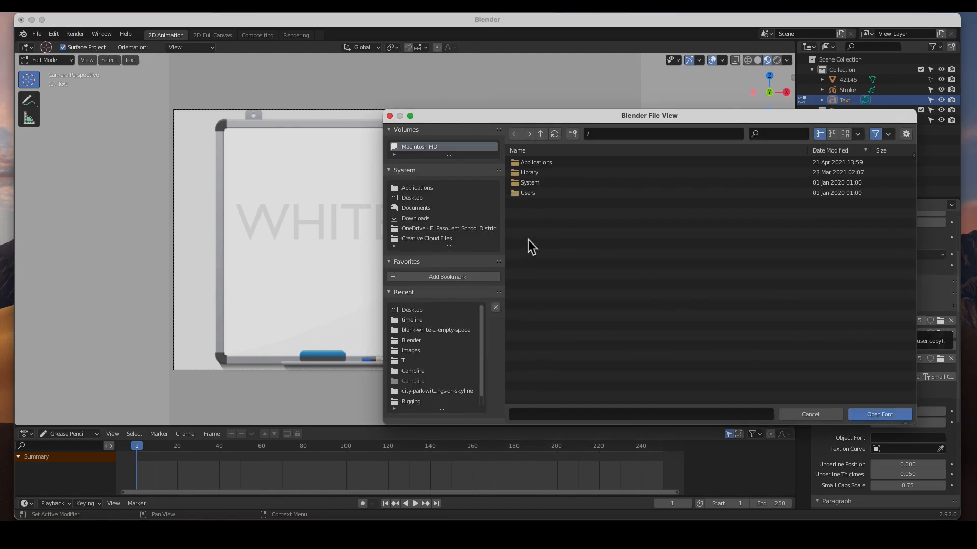
click(416, 200)
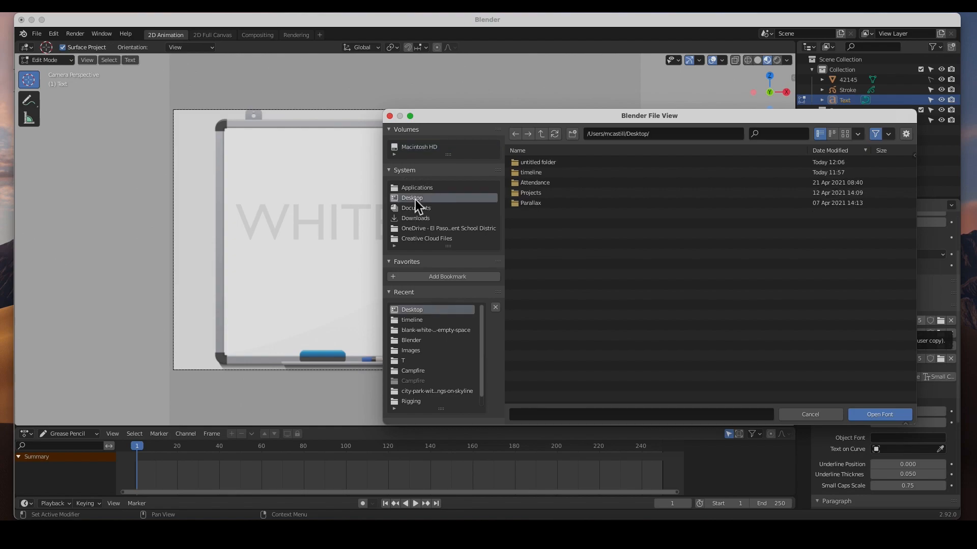
double_click(533, 171)
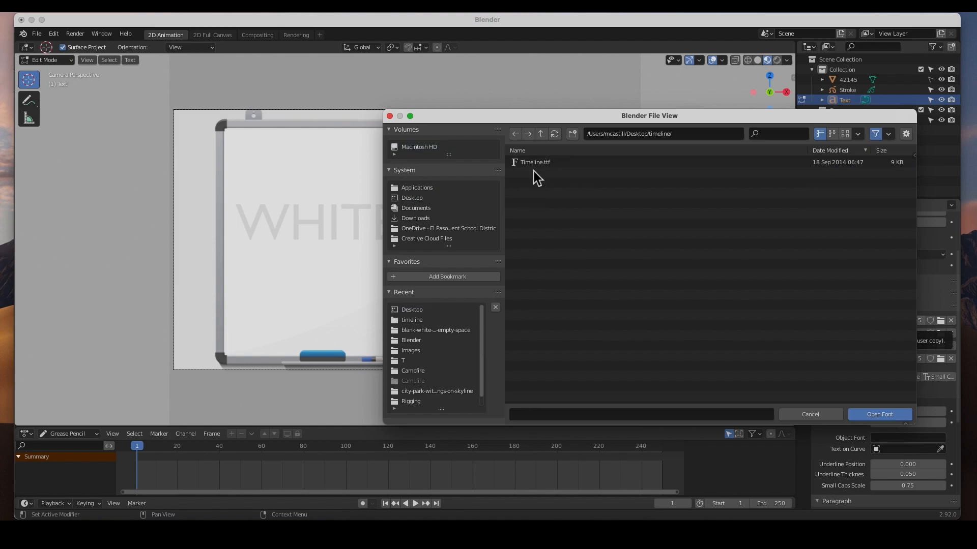
click(536, 163)
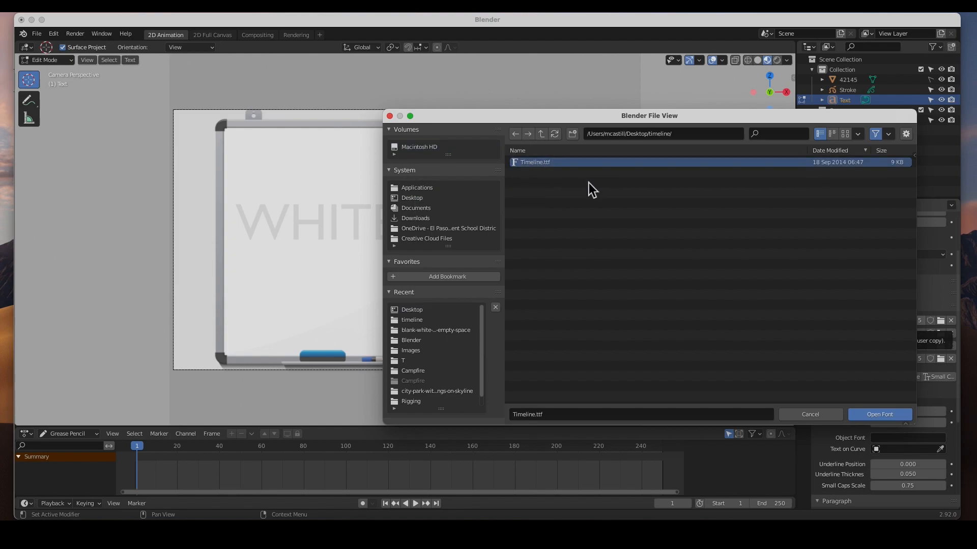
click(875, 414)
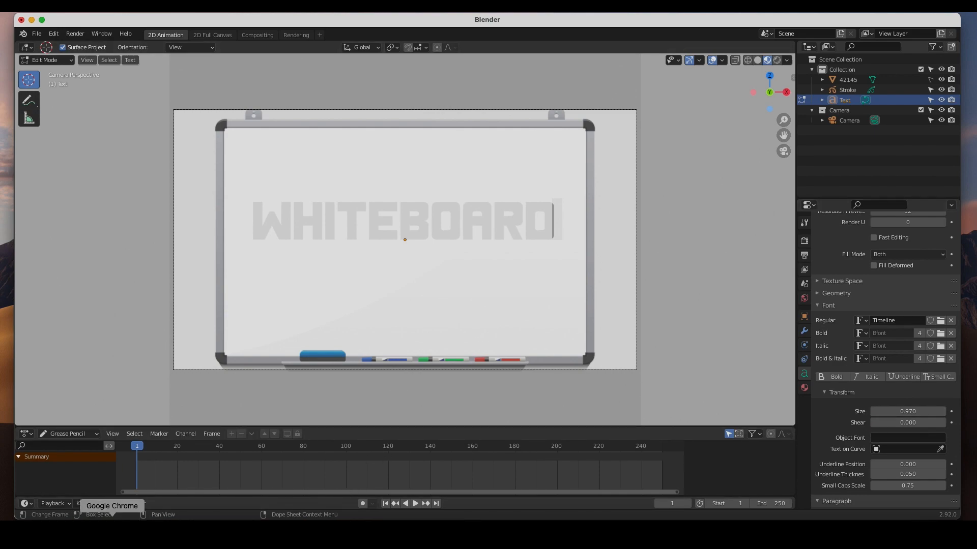
Switch to Chrome, look through the headline fonts on 1001freefonts.com as far as Timeline, and return to Blender.
click(112, 524)
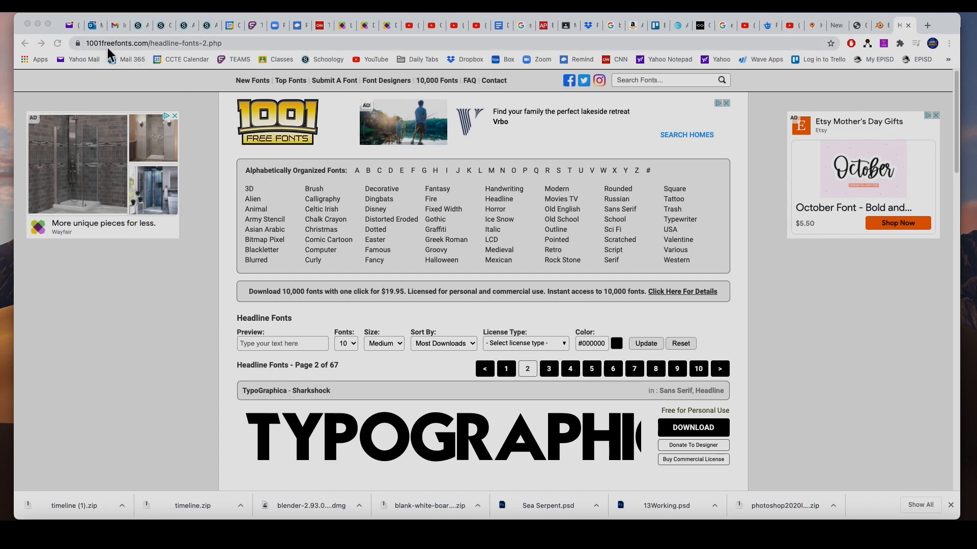
scroll(391, 294, down, 10)
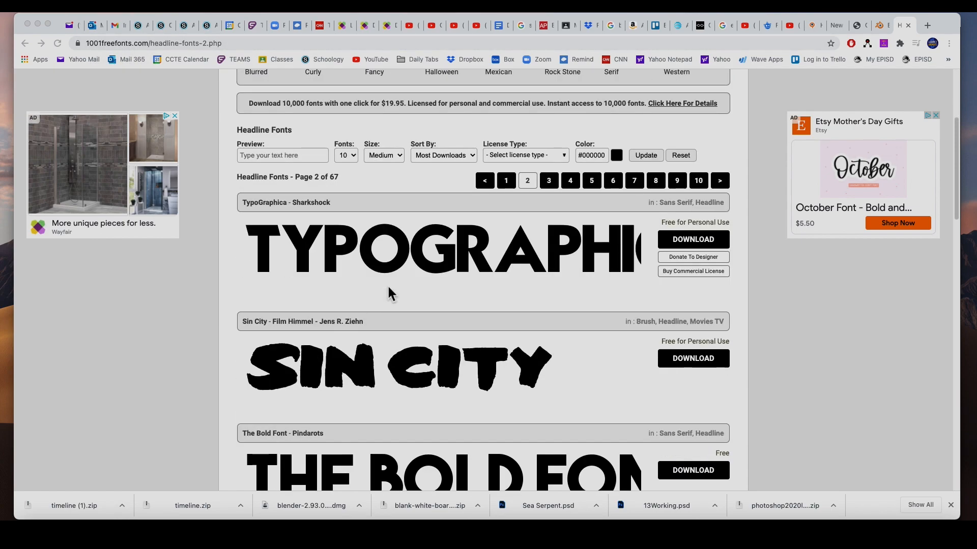
scroll(389, 294, down, 5)
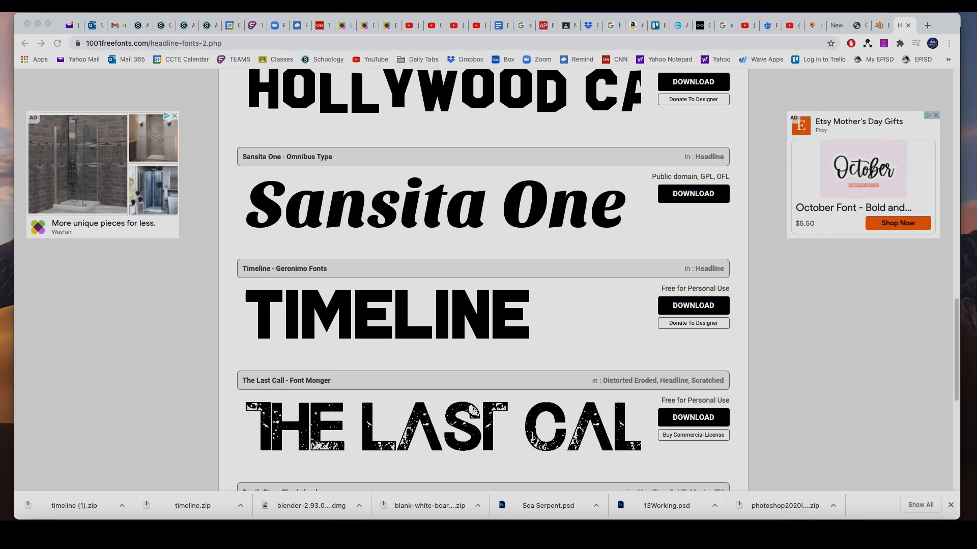
click(855, 534)
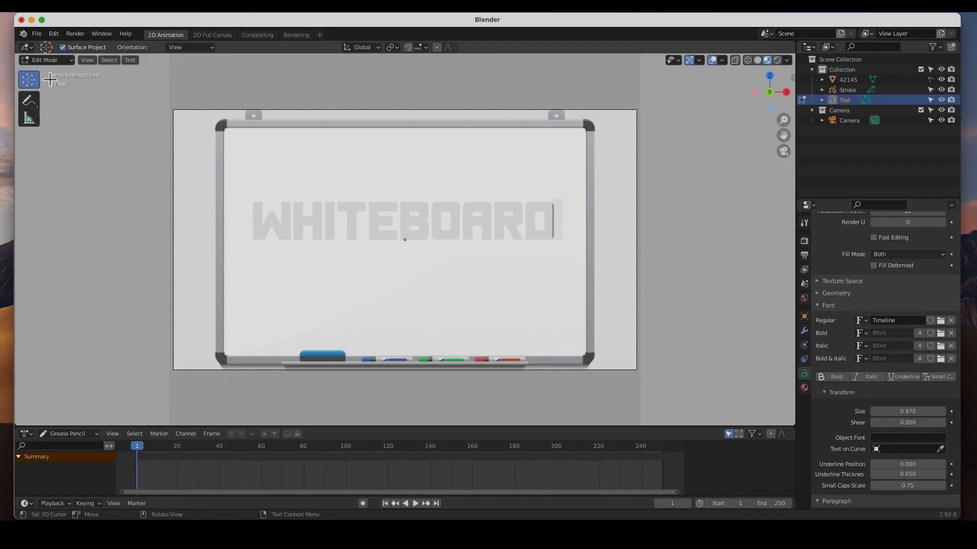
Return to Object Mode and move the WHITEBOARD text up about 0.64 m along Z.
click(50, 60)
click(51, 72)
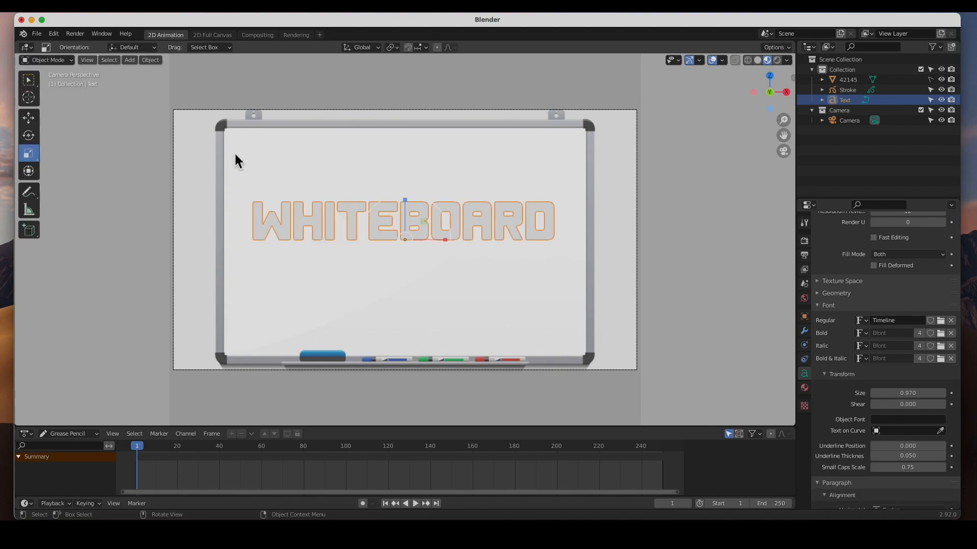
click(30, 119)
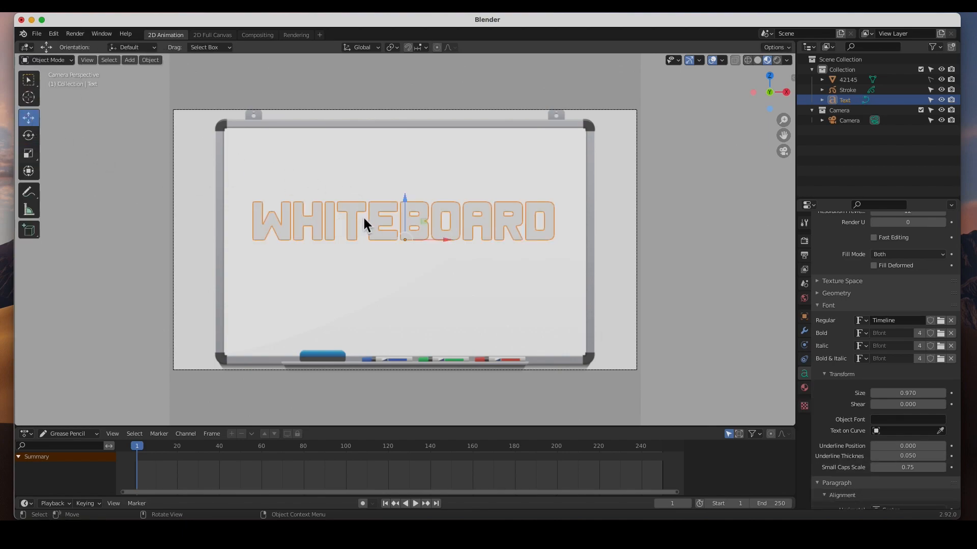
drag(404, 202, 410, 173)
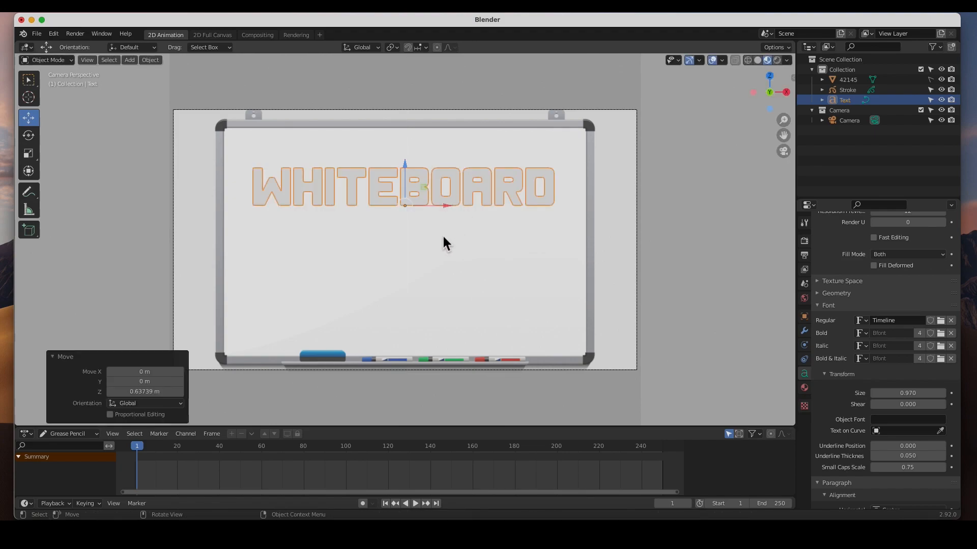
Add a second text object rotated 90° about X.
click(132, 61)
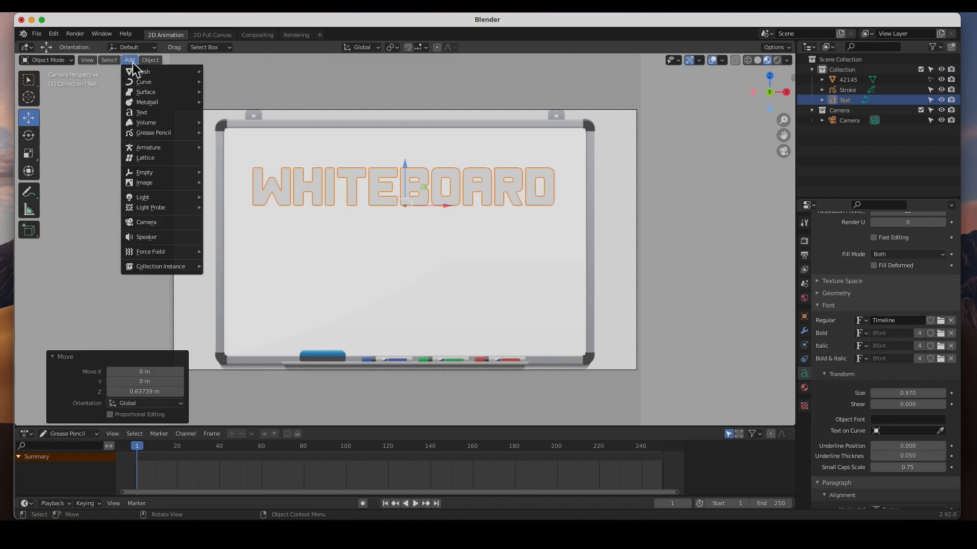
click(139, 114)
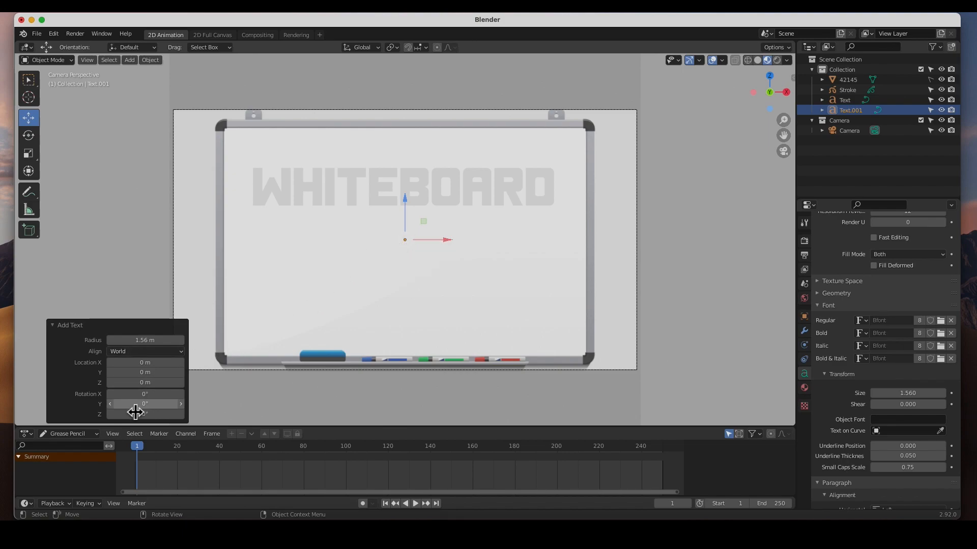
click(142, 397)
text(90)
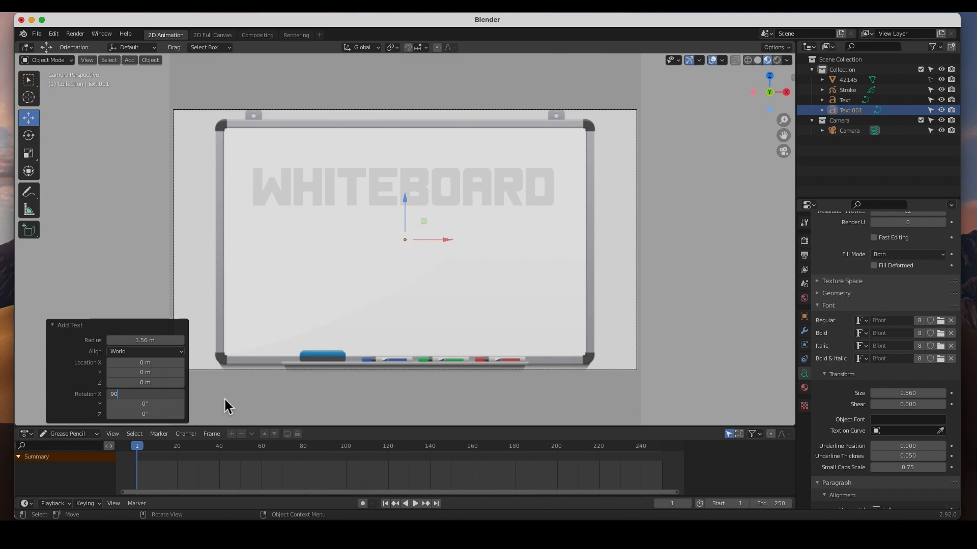
key(Return)
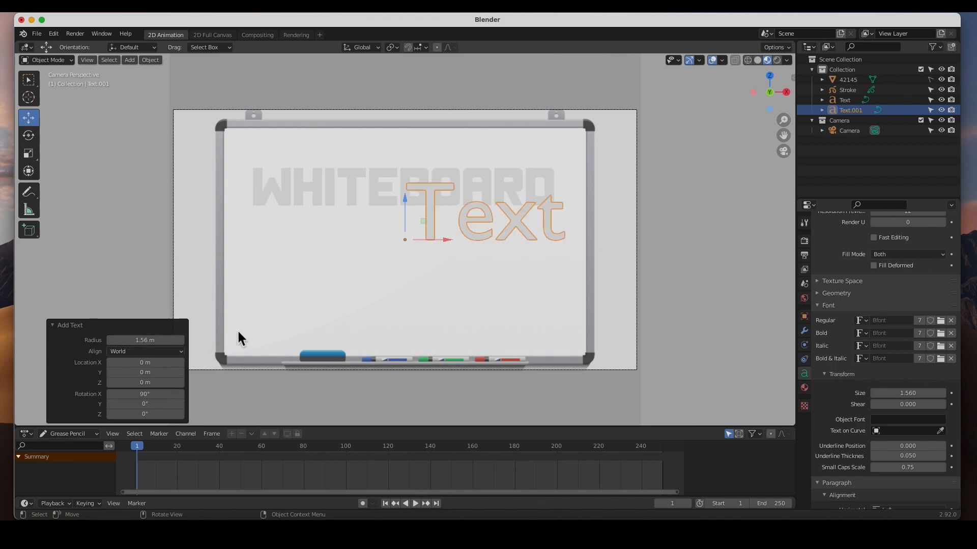
Replace the content of the second text object with ANIMATION.
click(53, 63)
click(54, 83)
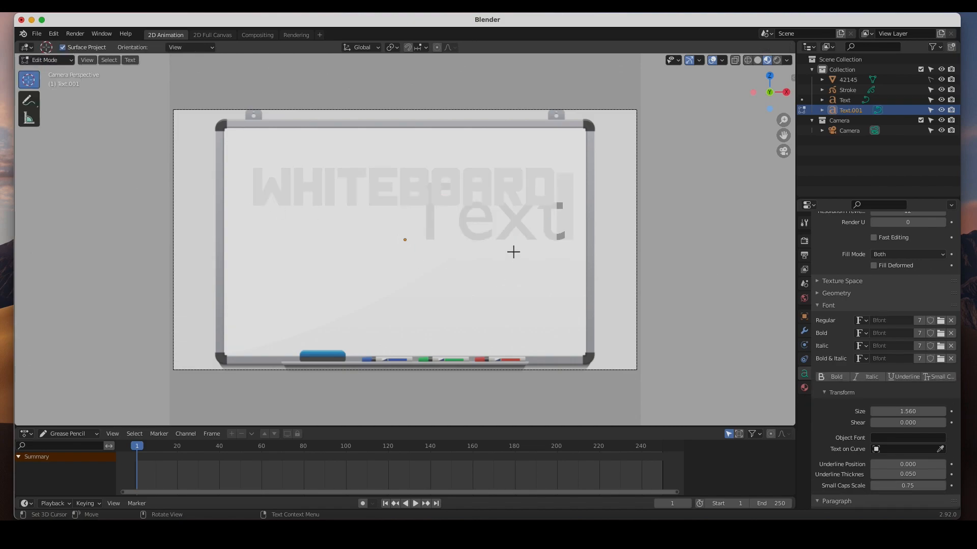
key(BackSpace)
key(BackSpace)
key(BackSpace)
key(BackSpace)
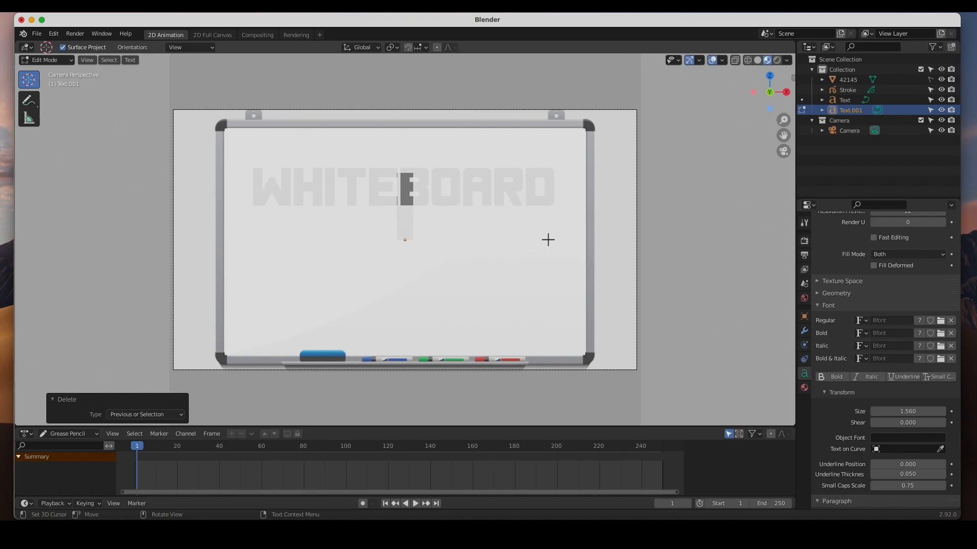
text(ANIMA)
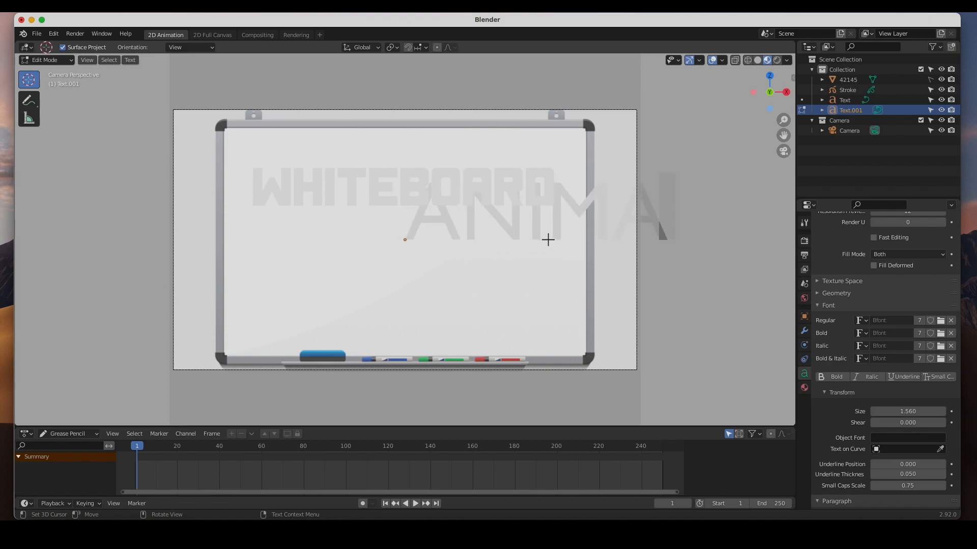
text(TIO)
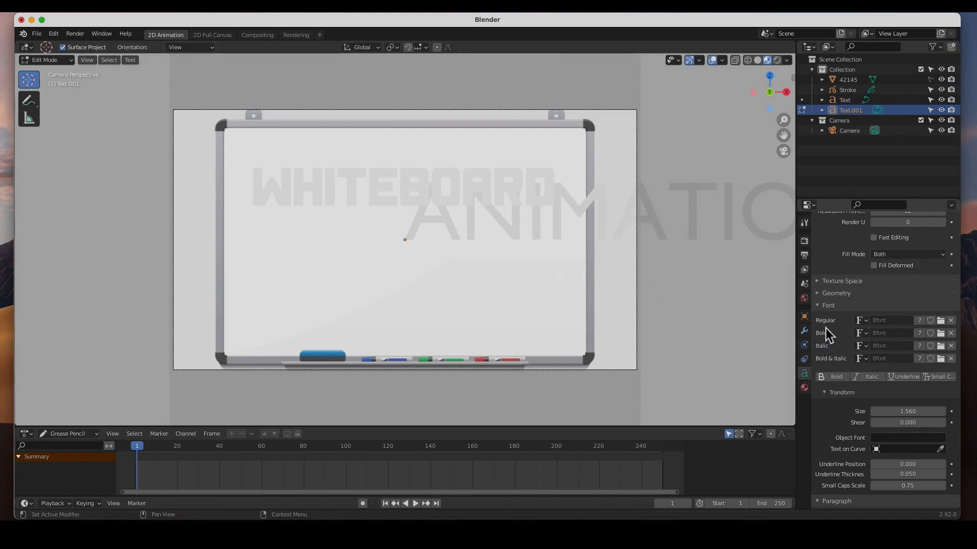
Set the ANIMATION text's font size to 0.620 and its horizontal alignment to Center.
drag(915, 413, 882, 414)
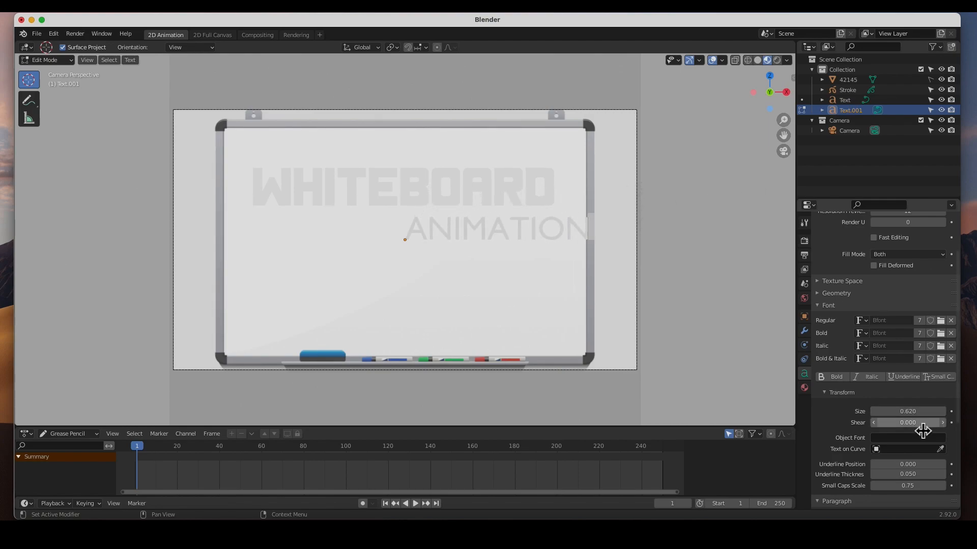
scroll(920, 430, down, 3)
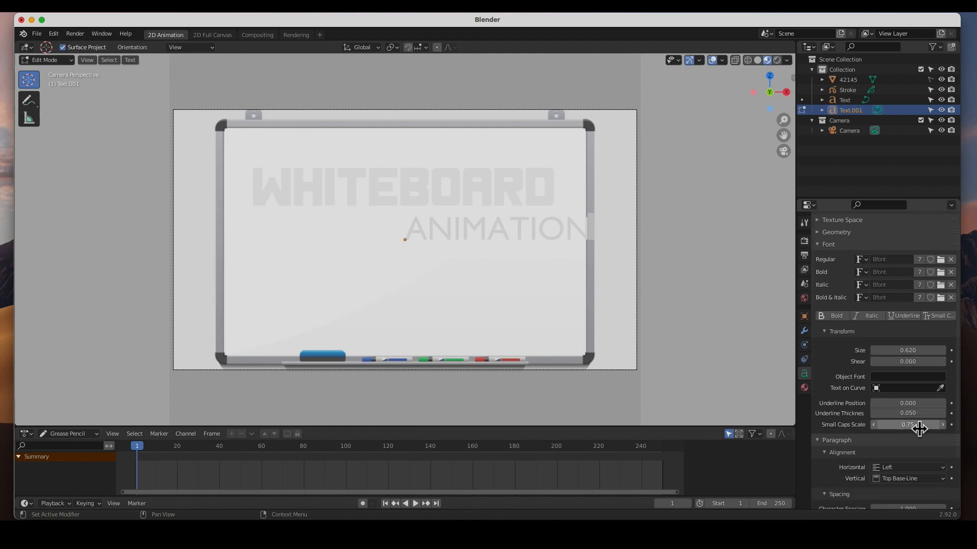
scroll(912, 432, down, 3)
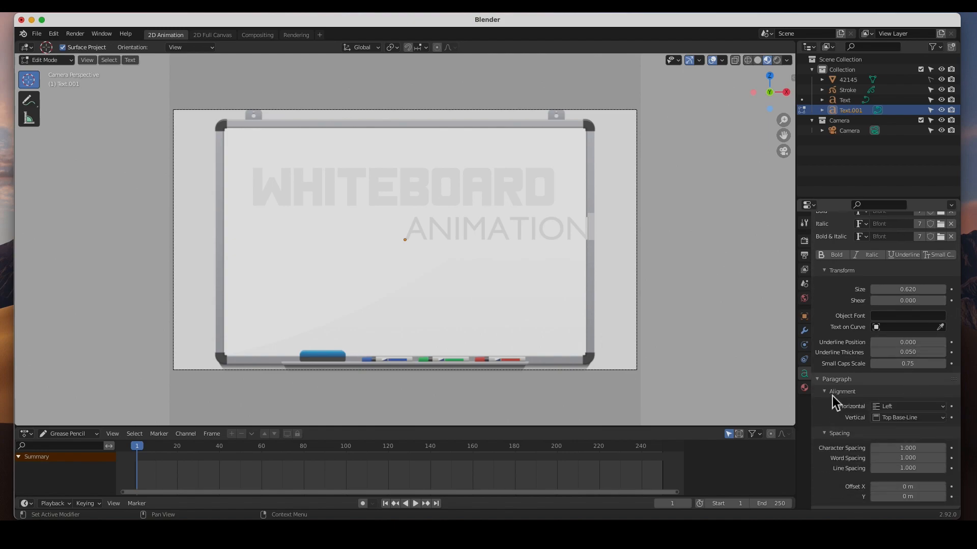
click(900, 409)
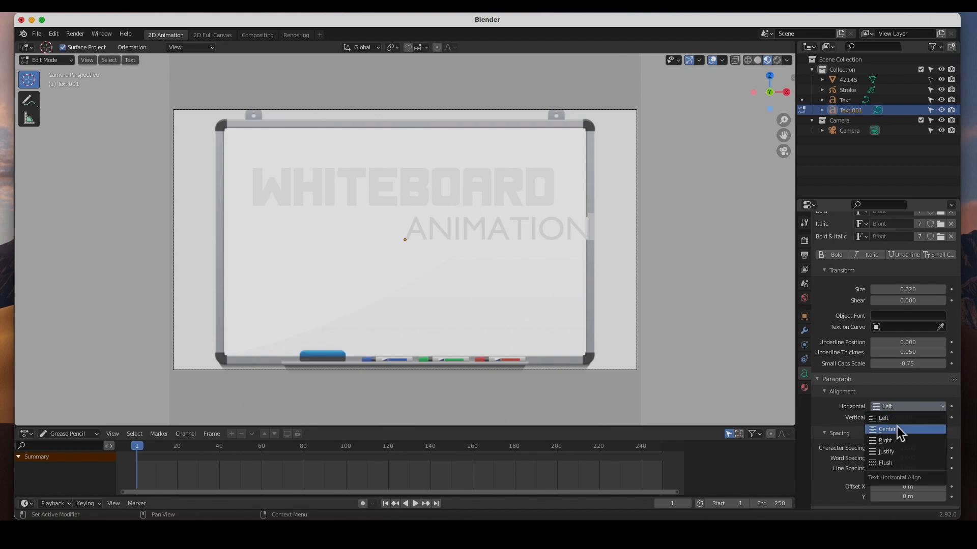
click(897, 429)
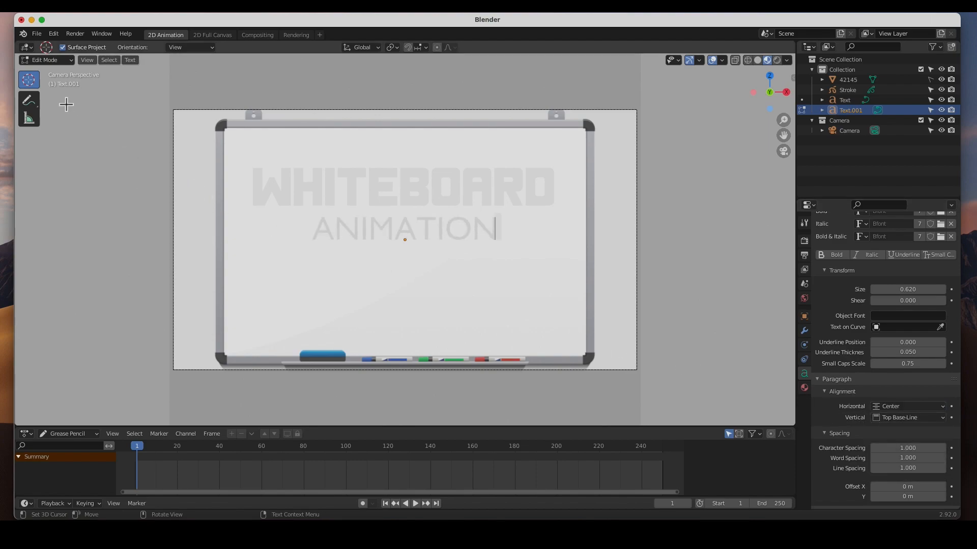
Return to Object Mode, move the ANIMATION text down about 0.086 m along Z, and deselect it.
click(56, 62)
click(50, 73)
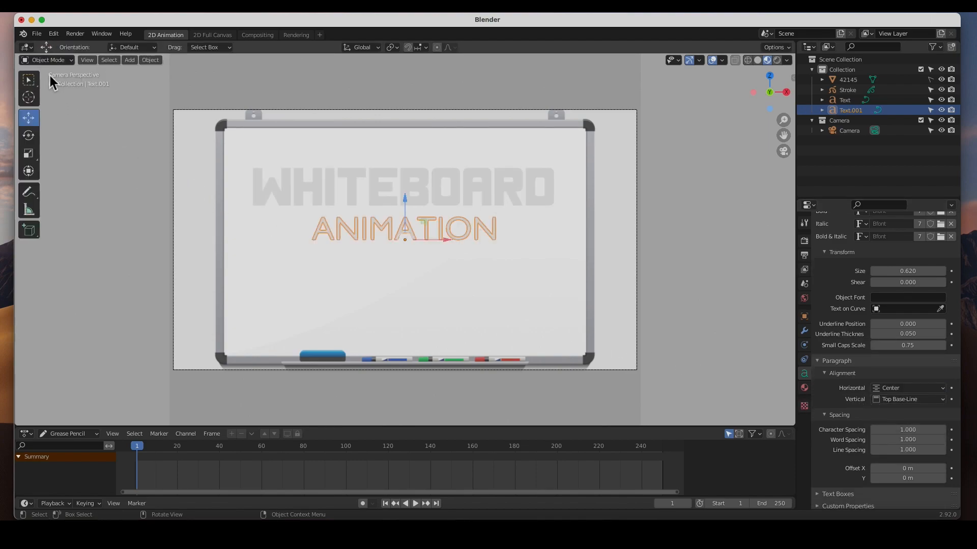
drag(407, 197, 407, 209)
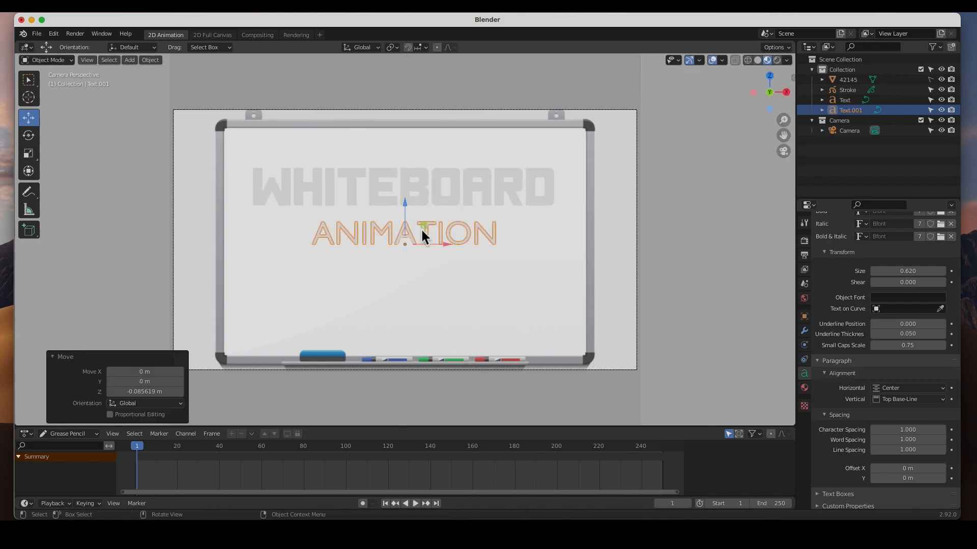
click(672, 252)
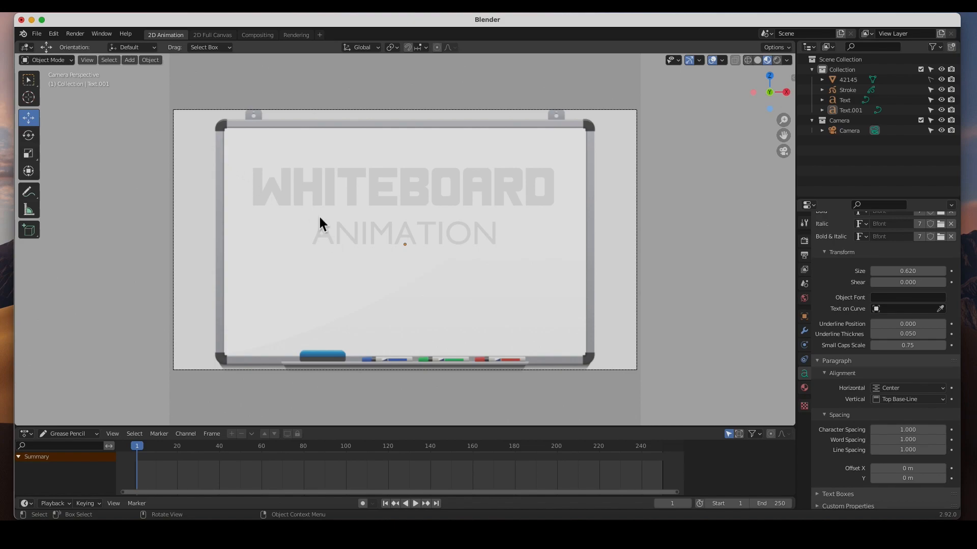
Add a blank Grease Pencil object and rename it Whiteboard.
click(135, 64)
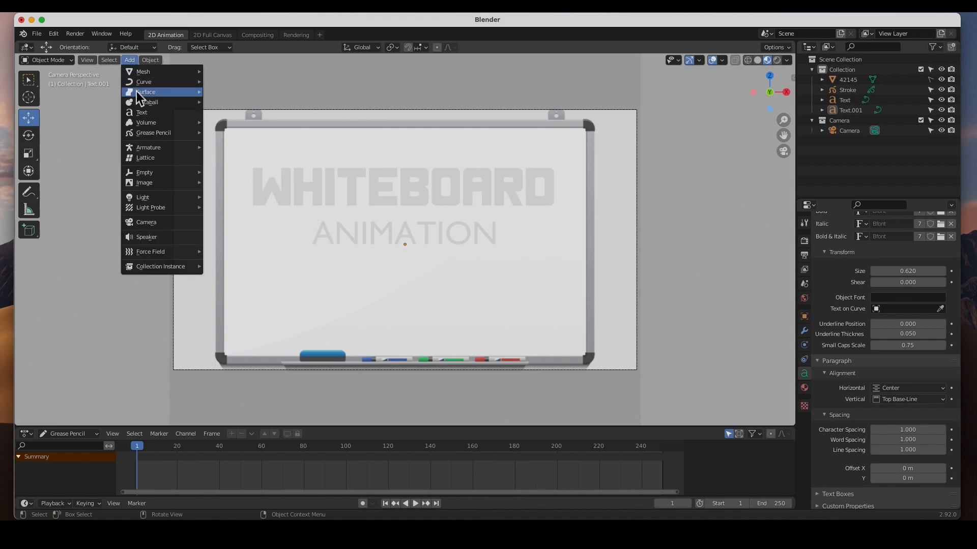
mouse_move(139, 133)
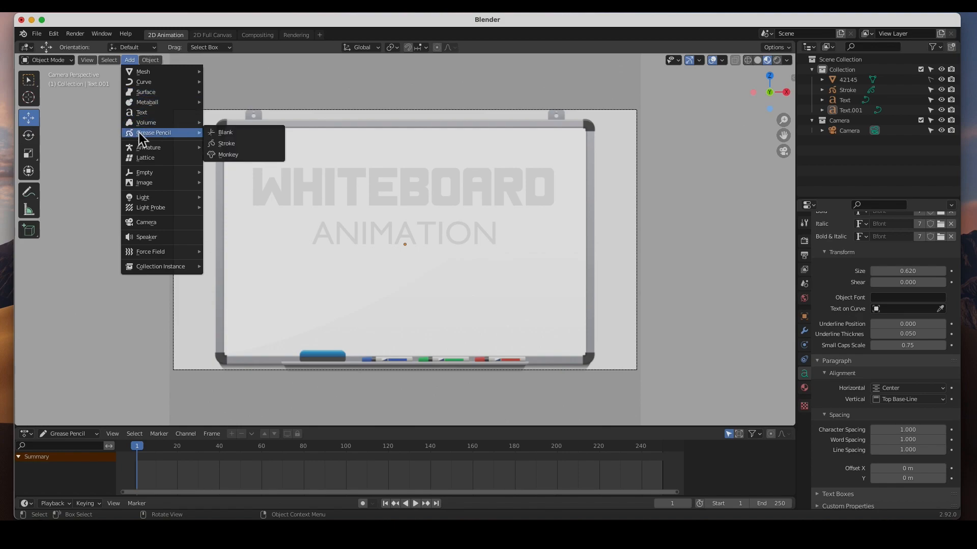
click(231, 134)
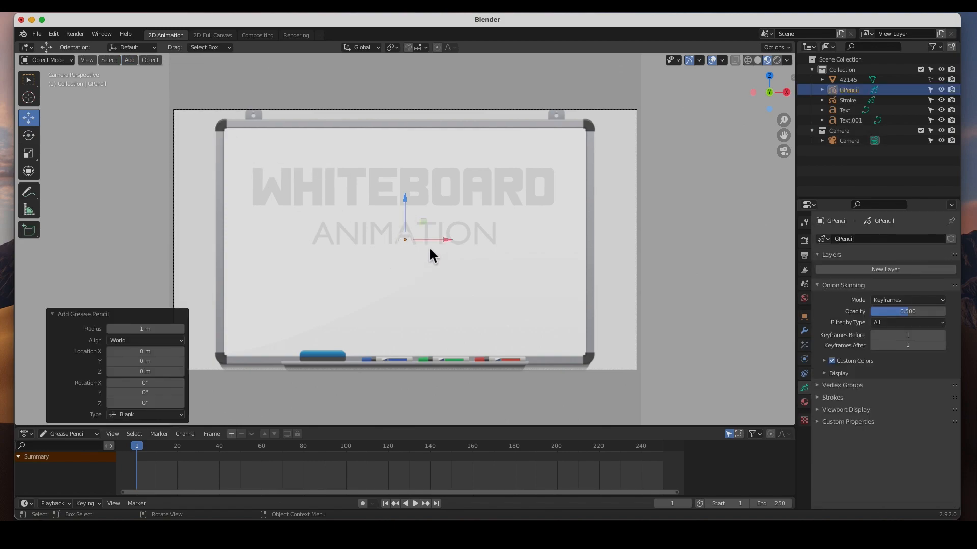
double_click(851, 91)
drag(872, 95, 828, 95)
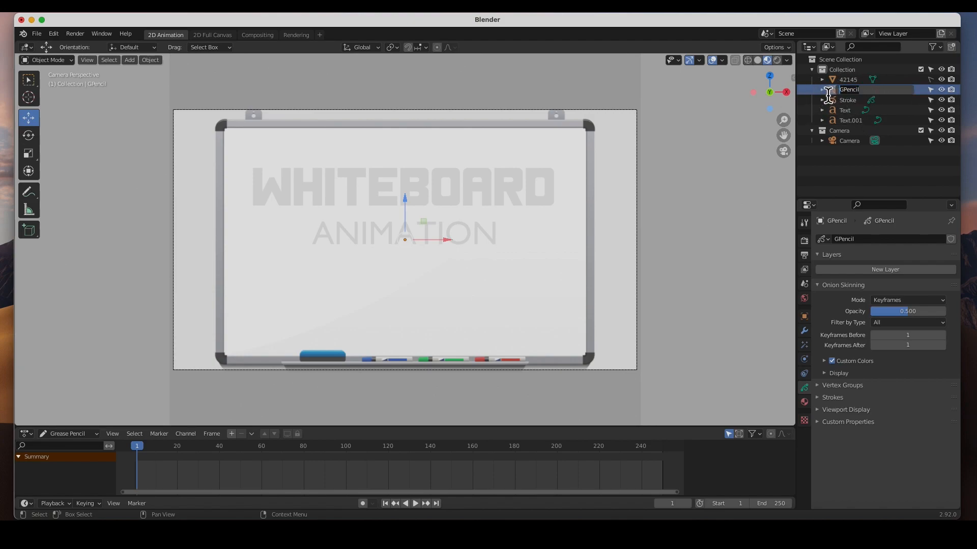
text(Whiteboard)
key(Return)
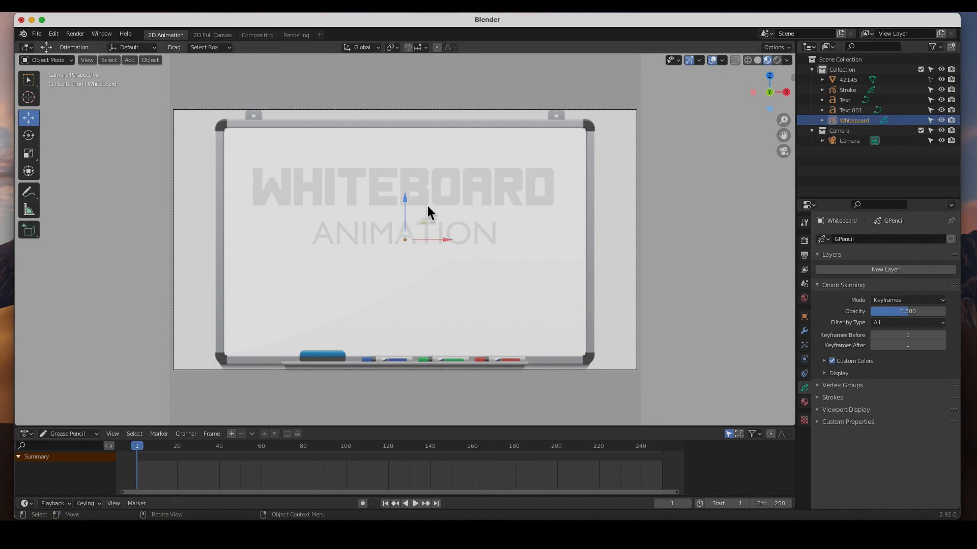
Add a second blank Grease Pencil object and rename it Animation.
click(131, 61)
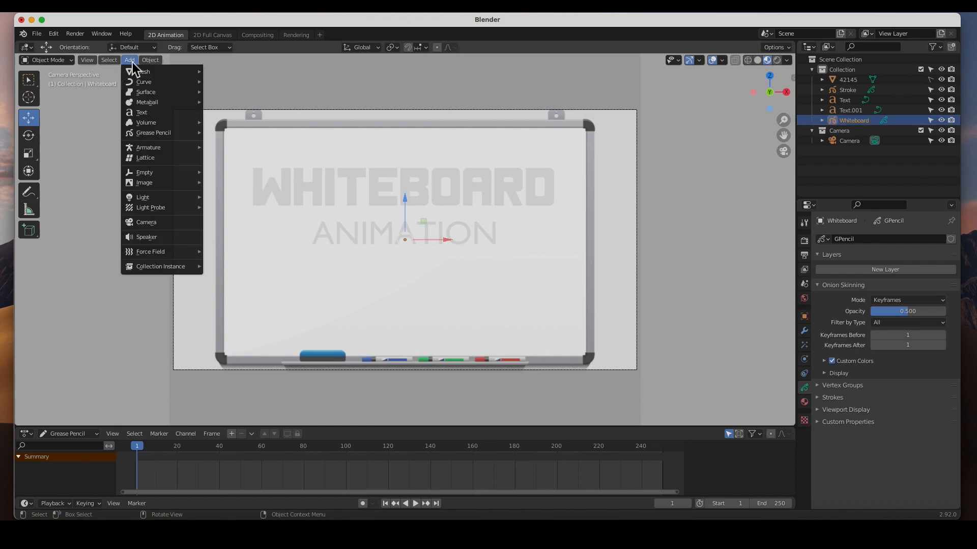
mouse_move(165, 133)
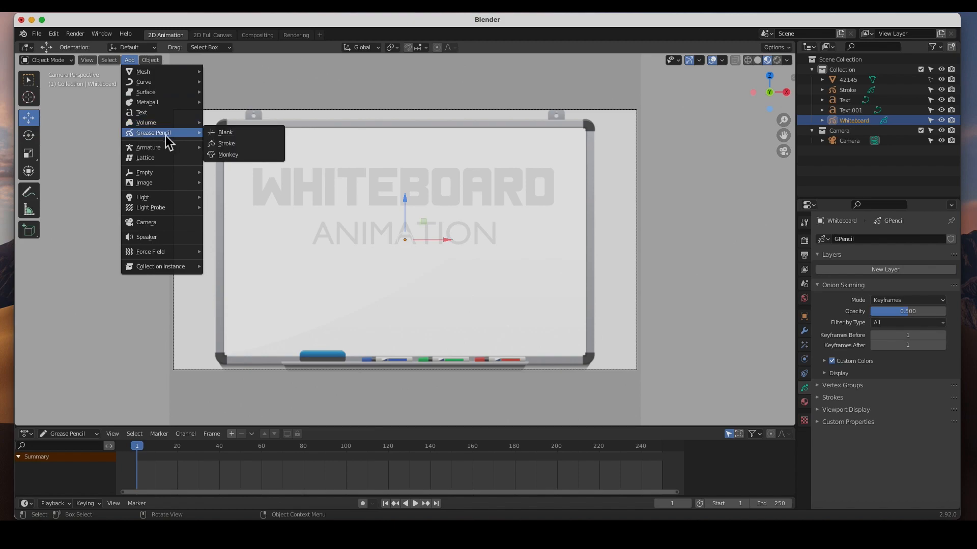
click(227, 135)
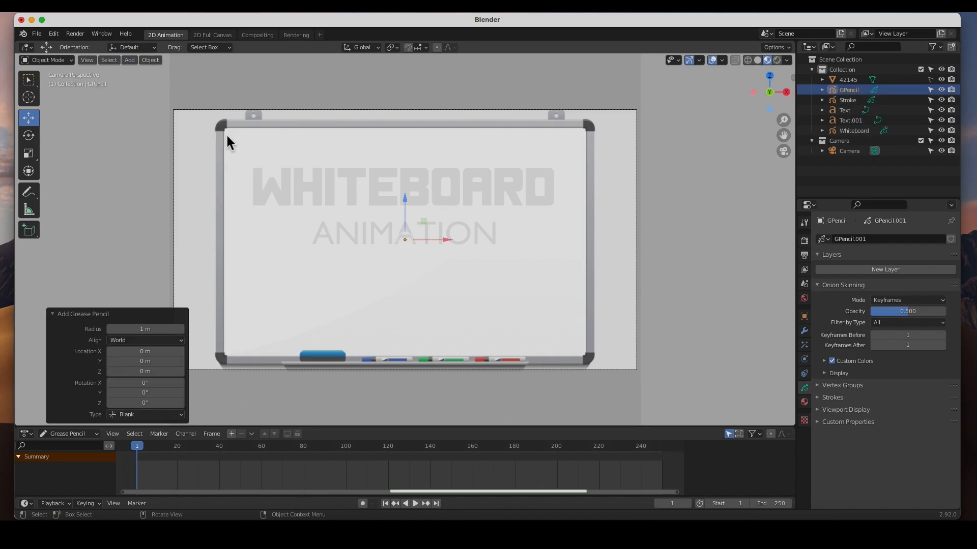
double_click(845, 90)
text(Animation)
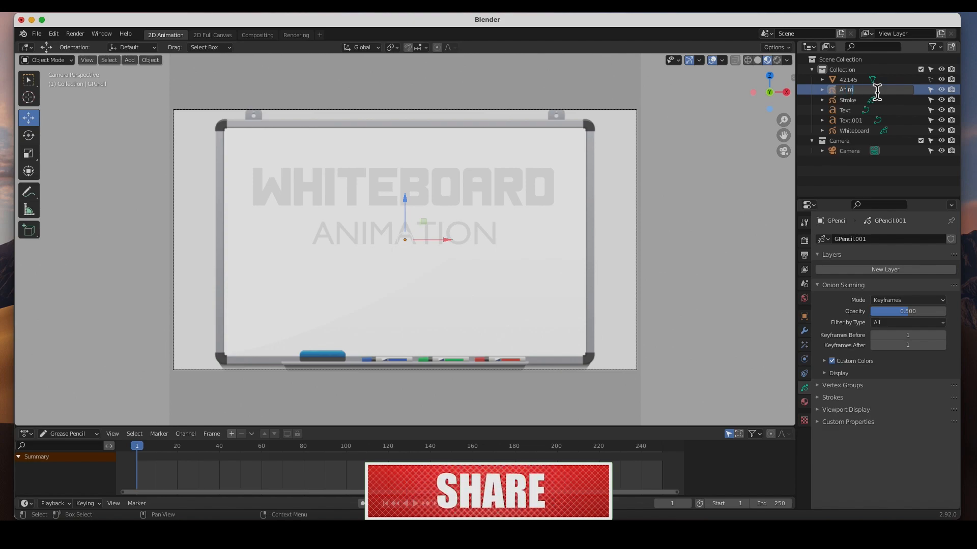
key(Return)
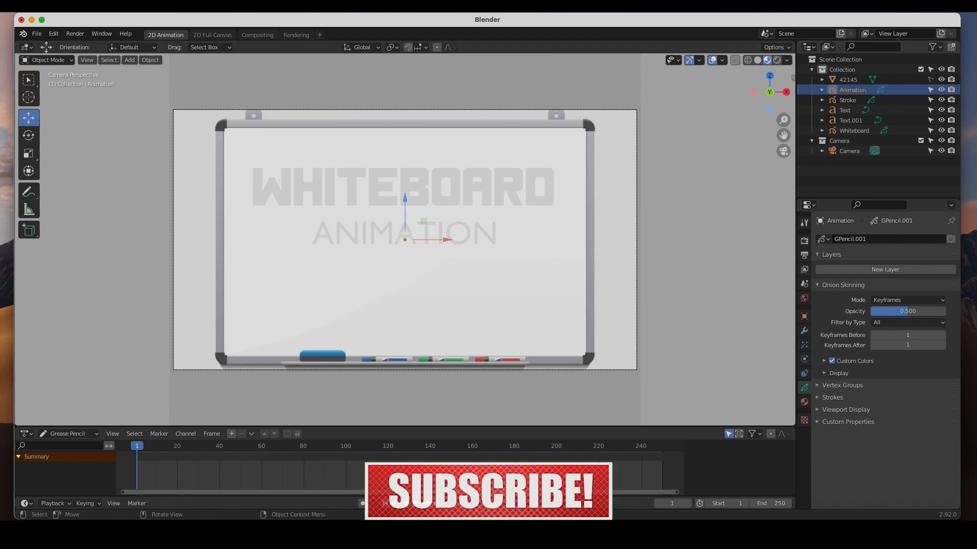
Add a third blank Grease Pencil object and rename it Drawings.
click(130, 64)
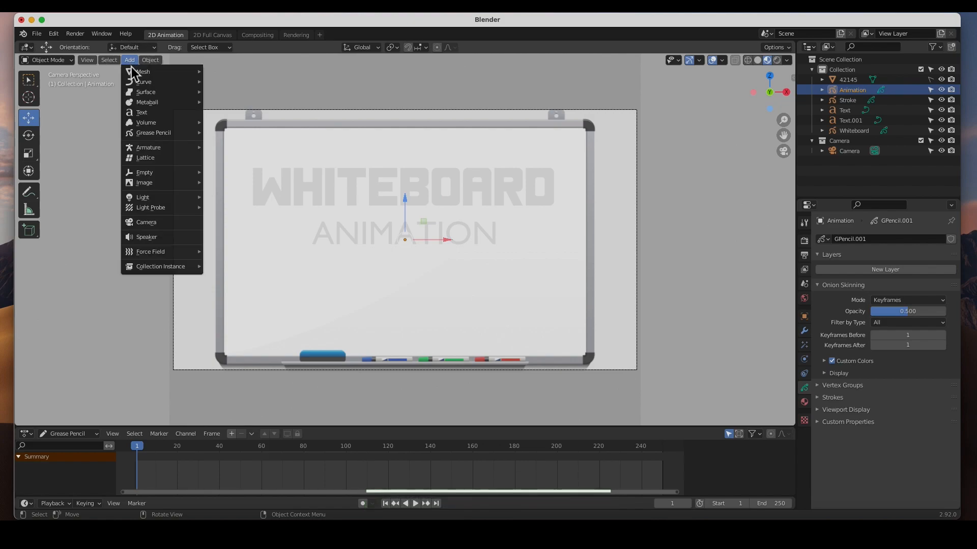
mouse_move(137, 122)
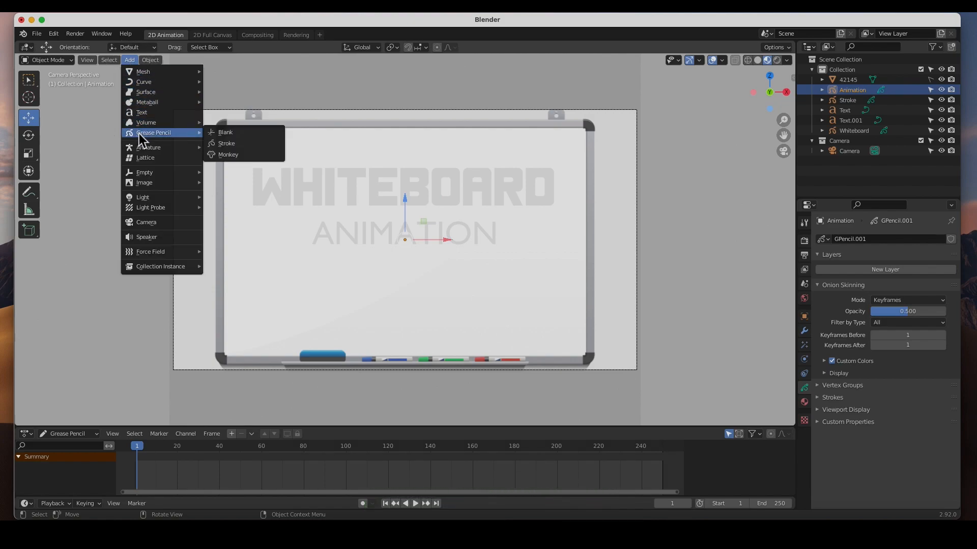
click(219, 132)
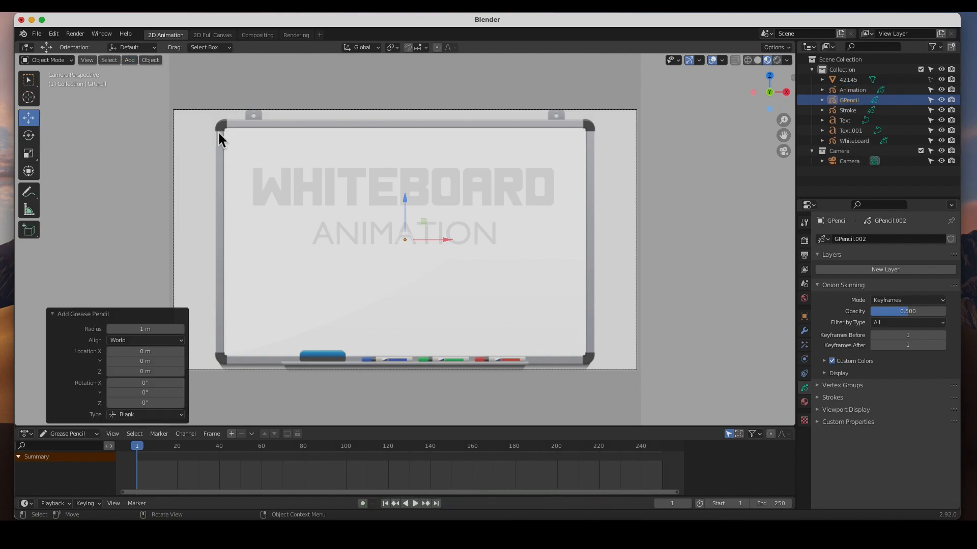
double_click(856, 101)
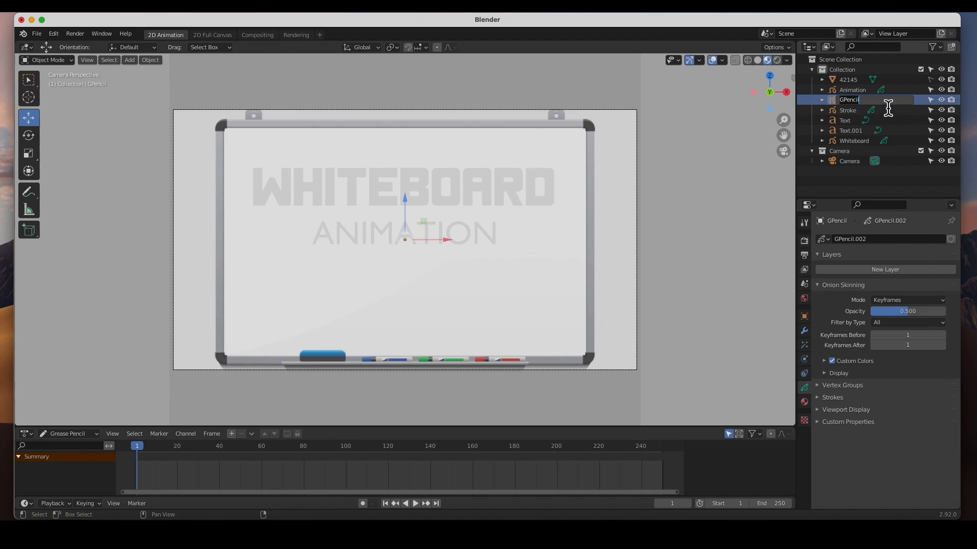
text(Drawings)
key(Return)
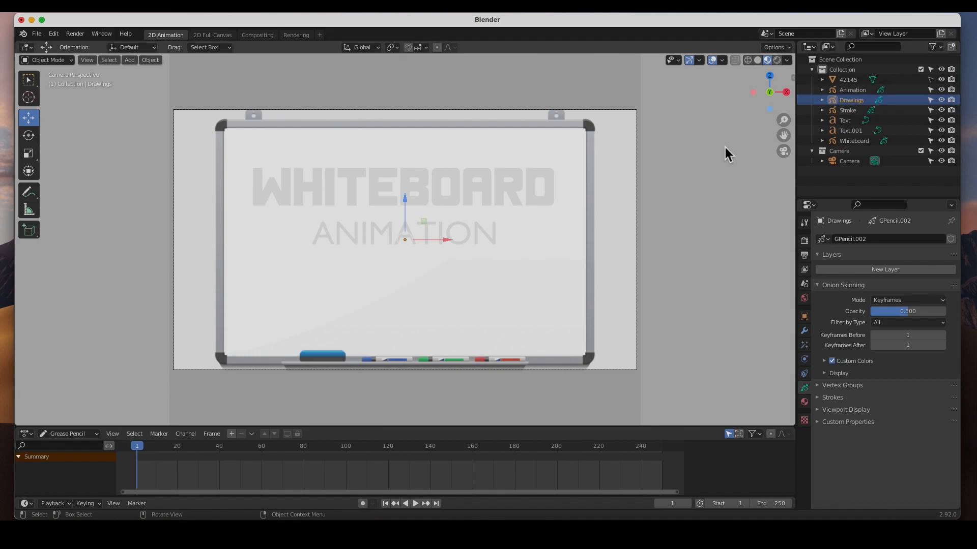
Create a new material for the Whiteboard Grease Pencil object and name it Black.
click(852, 141)
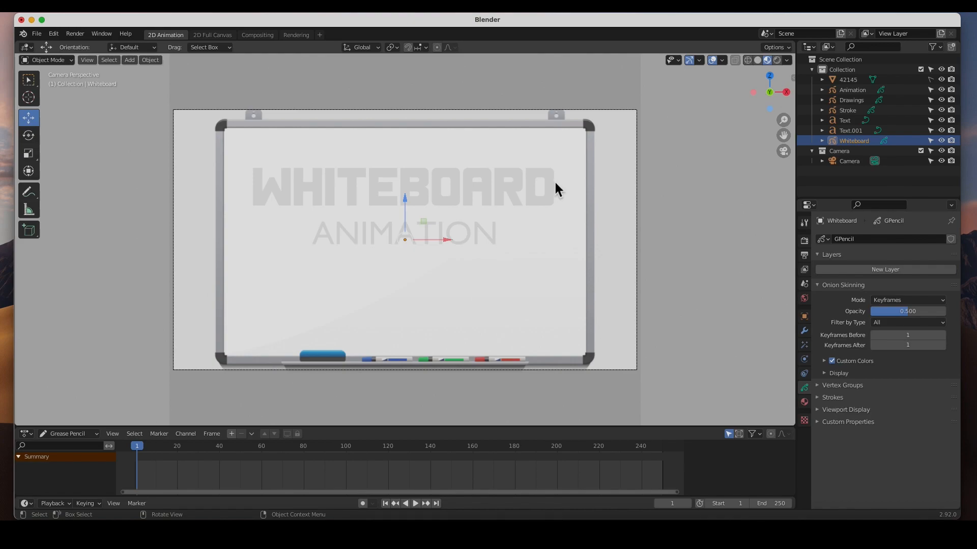
click(805, 402)
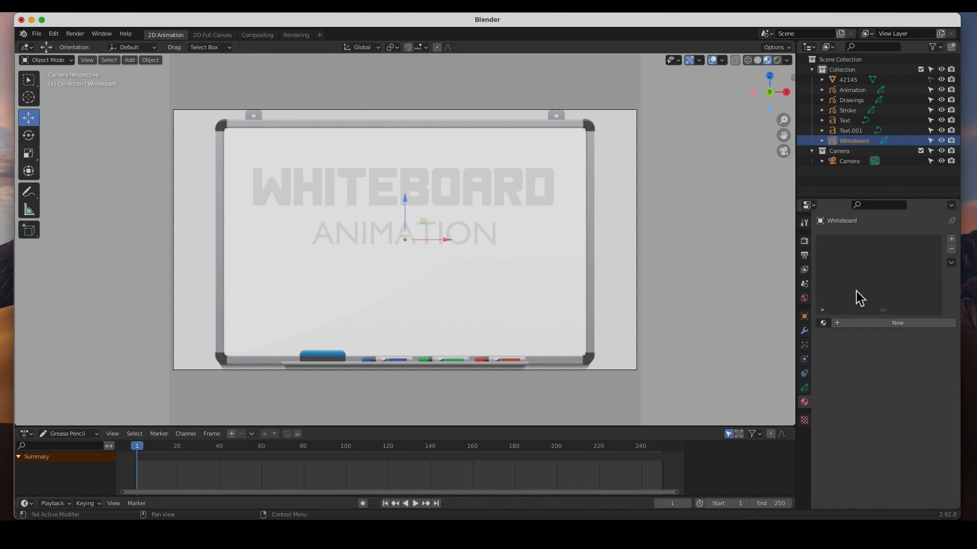
click(839, 325)
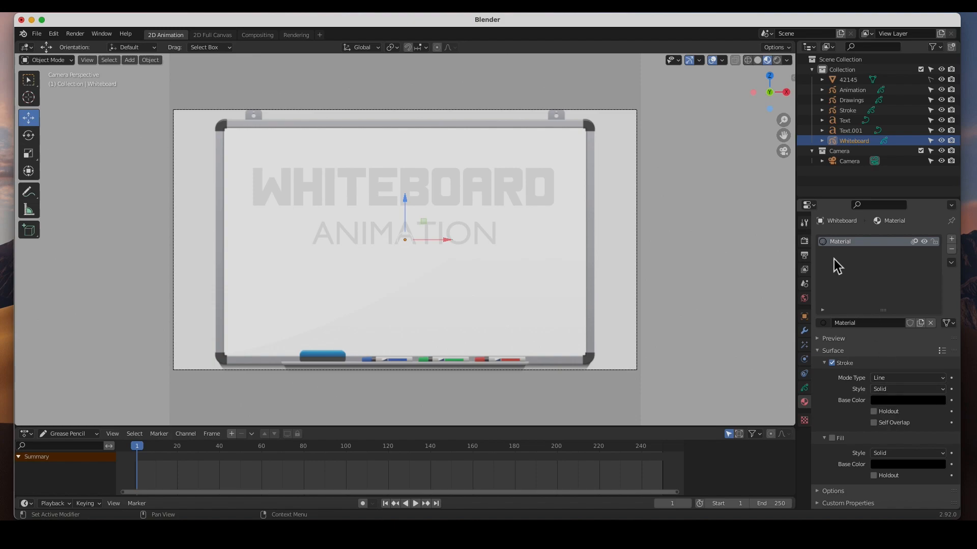
double_click(840, 242)
text(Black)
key(Return)
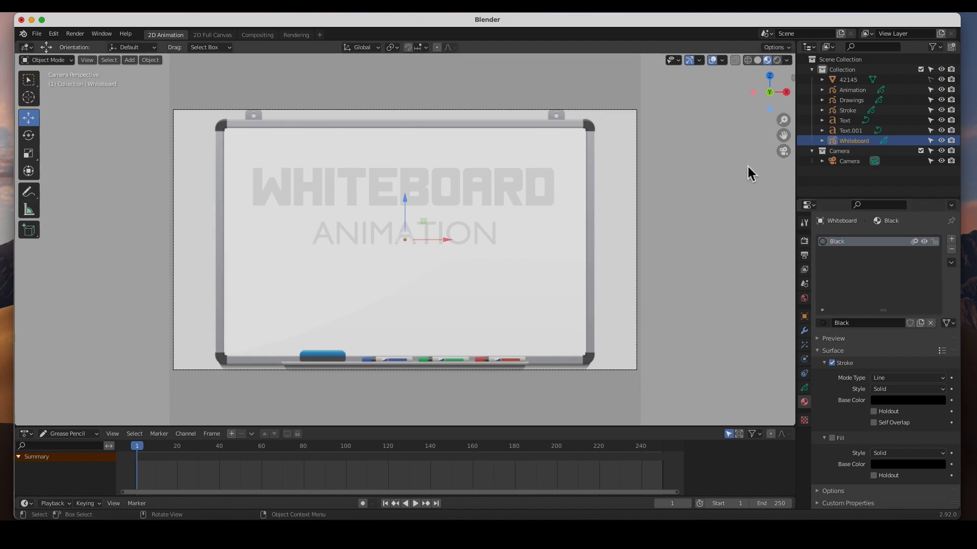
Give the Animation Grease Pencil object a new material named Blue with a bright blue stroke base color.
click(854, 90)
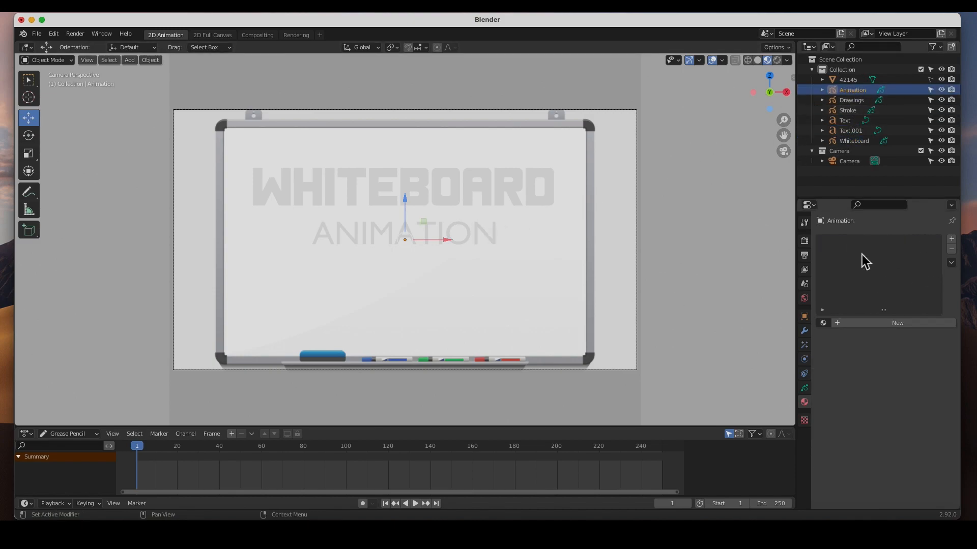
click(841, 326)
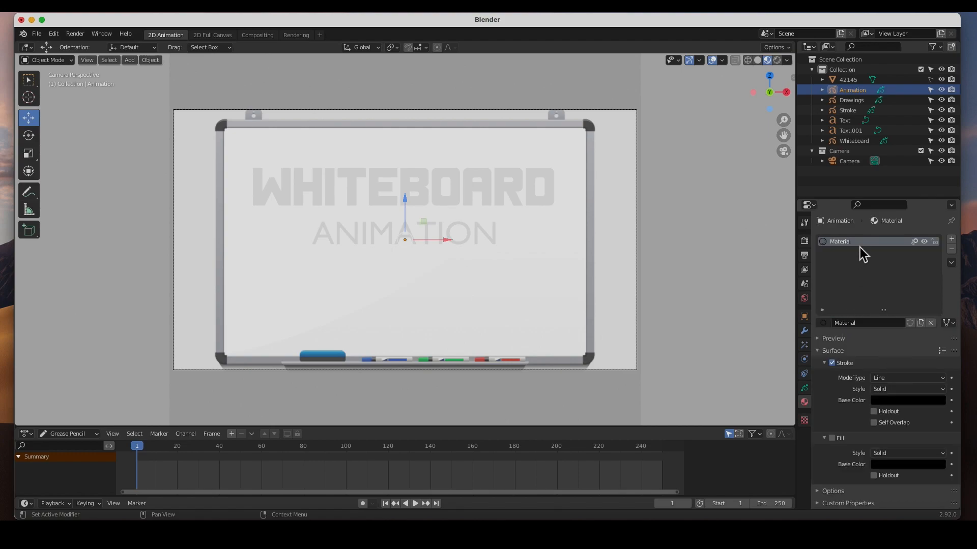
double_click(829, 323)
text(Blue)
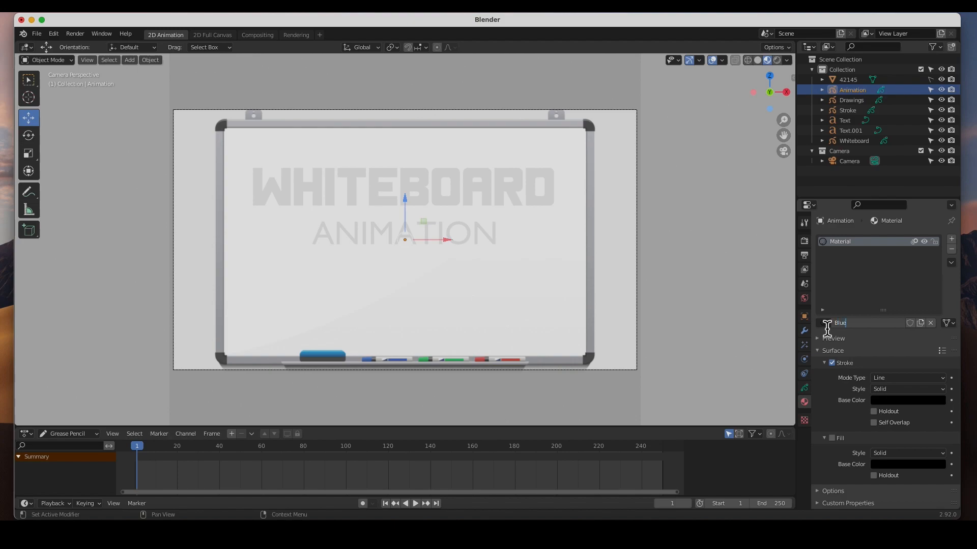
key(Return)
click(907, 401)
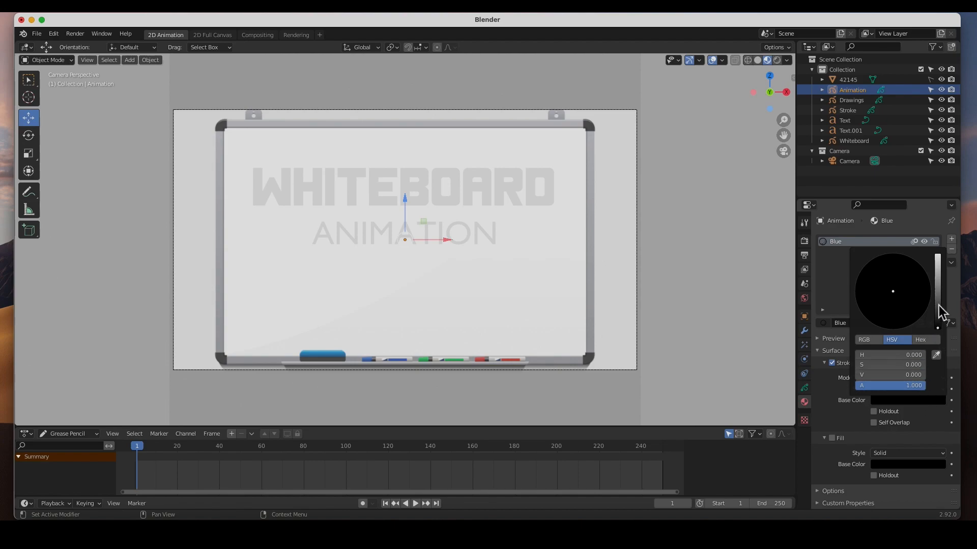
drag(937, 306, 938, 255)
mouse_move(896, 294)
mouse_down()
mouse_move(914, 262)
mouse_move(922, 267)
mouse_up()
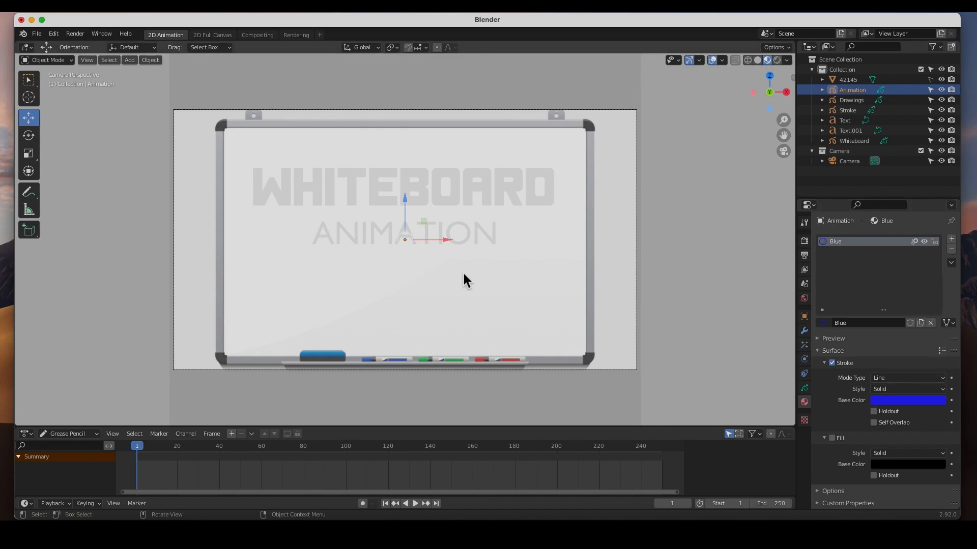
Give the Drawings Grease Pencil object a new material named Red with a bright red stroke base color.
click(861, 101)
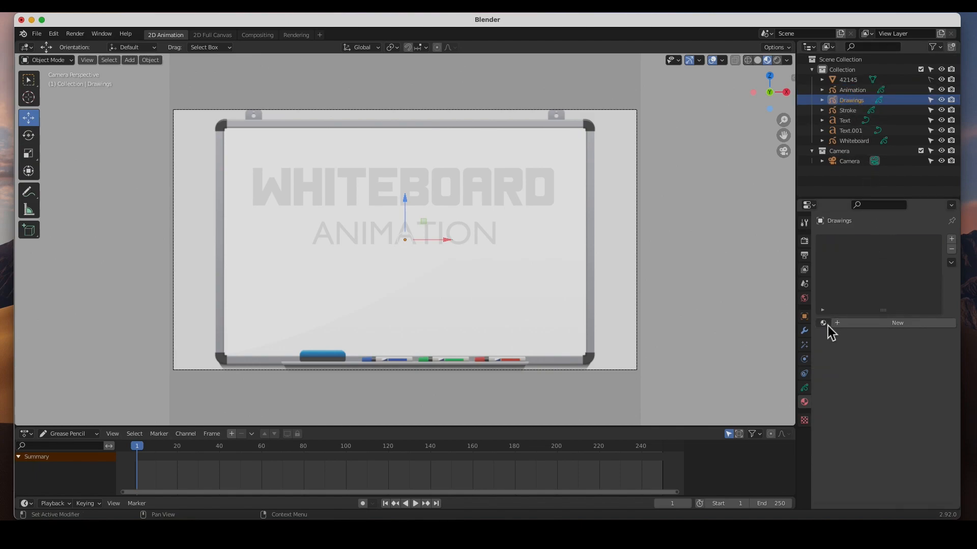
click(840, 324)
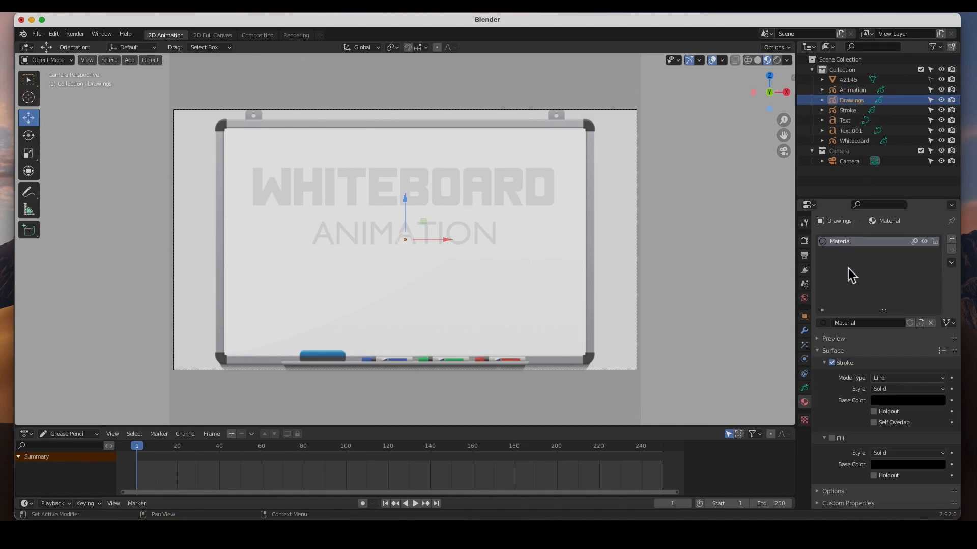
click(865, 324)
text(Red)
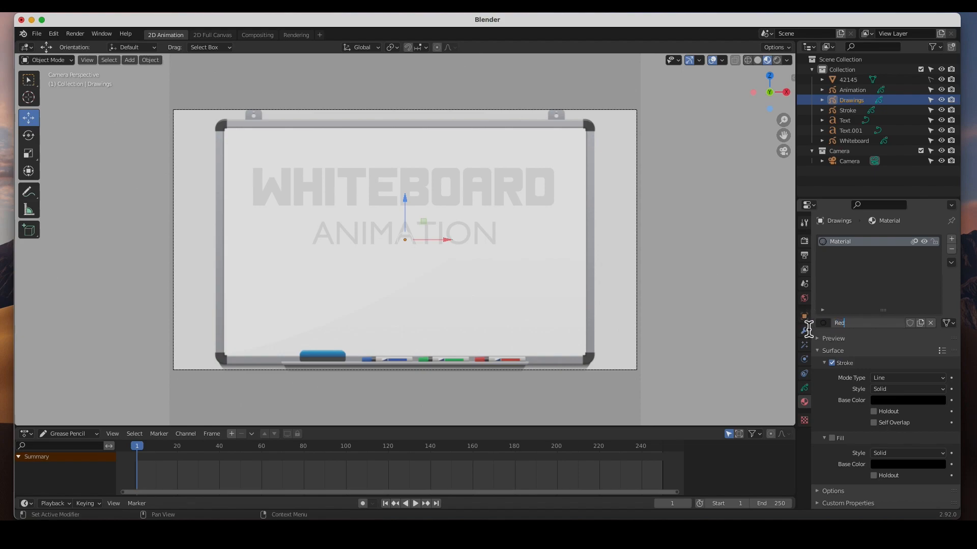
key(Return)
click(908, 400)
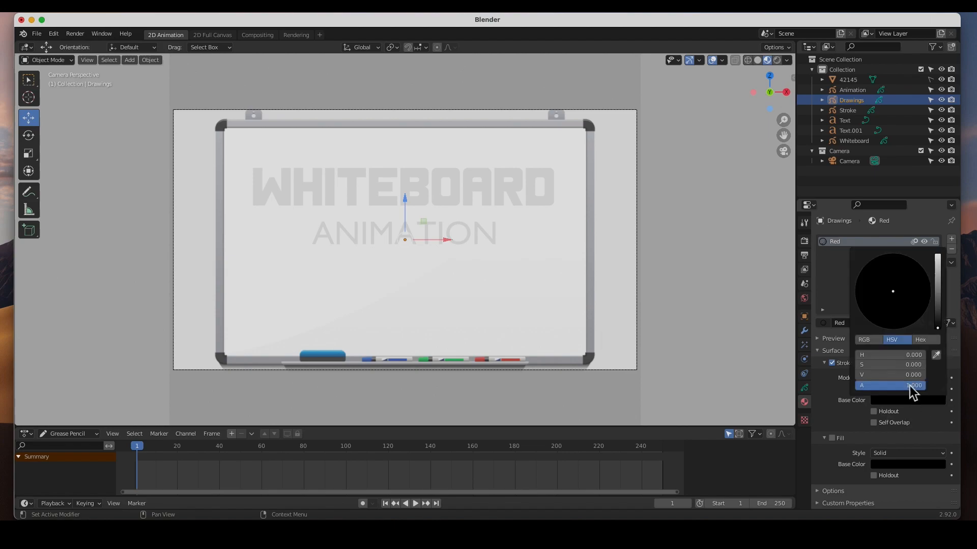
drag(939, 285, 937, 255)
drag(908, 298, 891, 330)
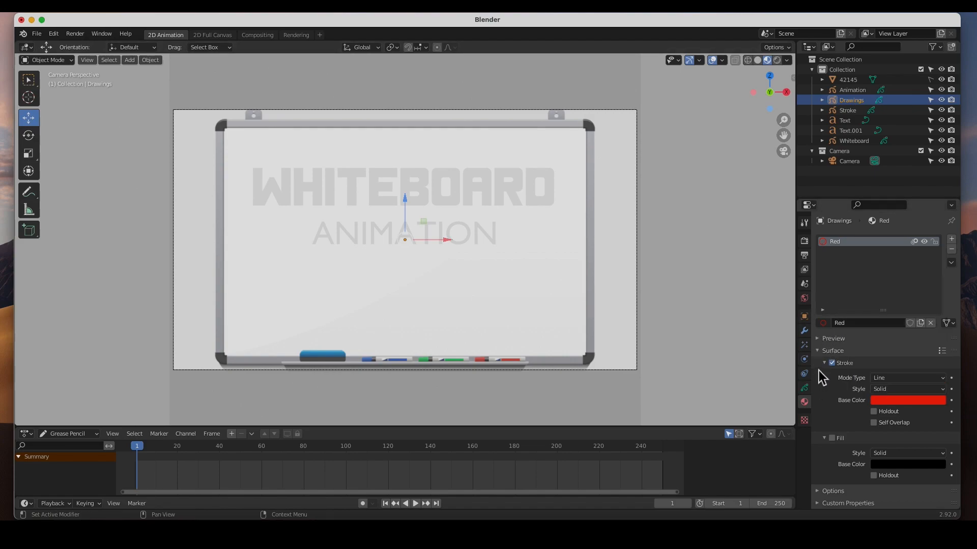
Add a second material slot to the Drawings object with a new material named Blue.
click(951, 239)
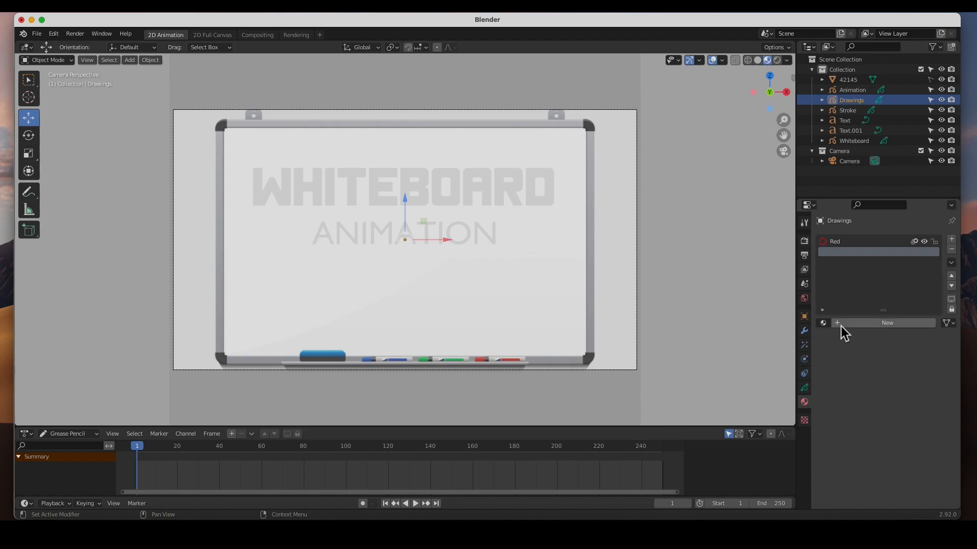
click(842, 323)
double_click(864, 324)
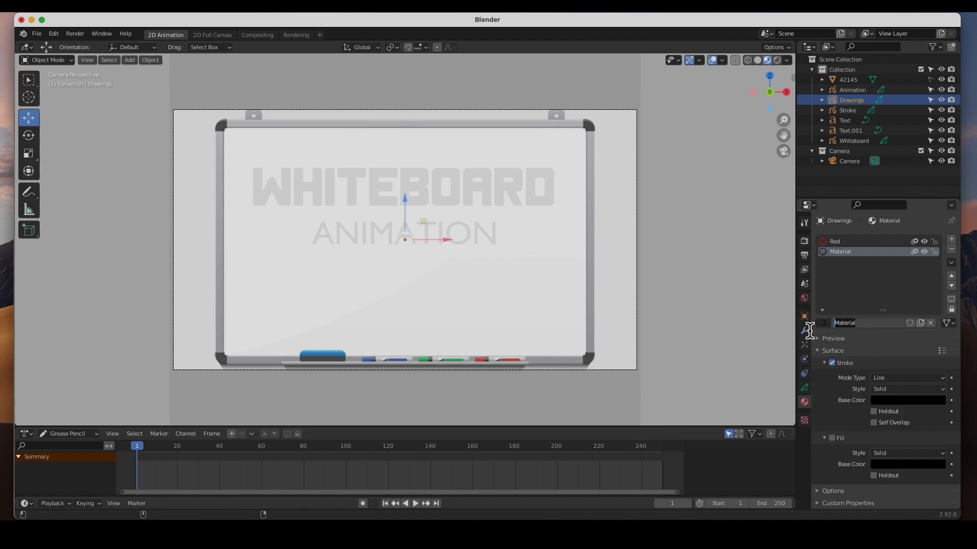
text(Blue)
key(Return)
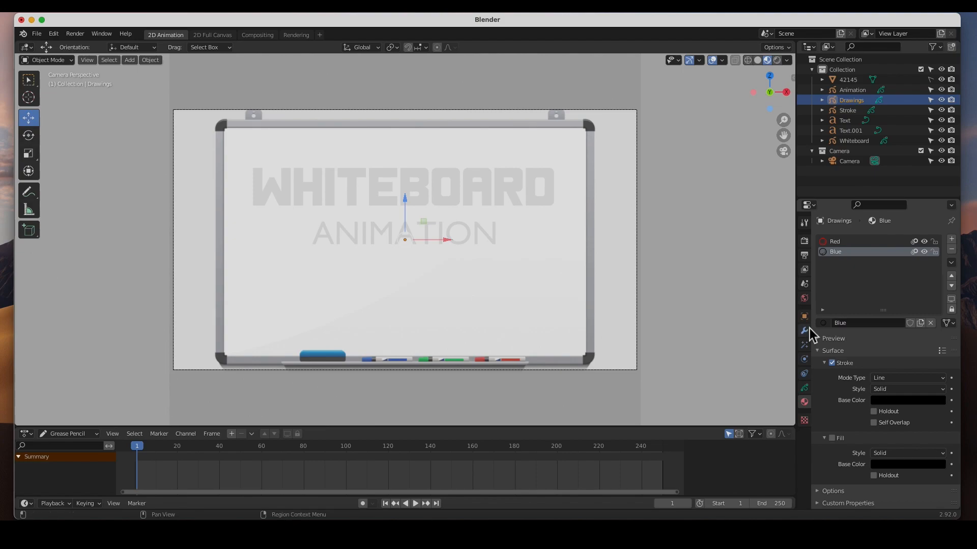
Set the Blue material's stroke base color to bright blue and add a third Drawings material named Black.
click(914, 402)
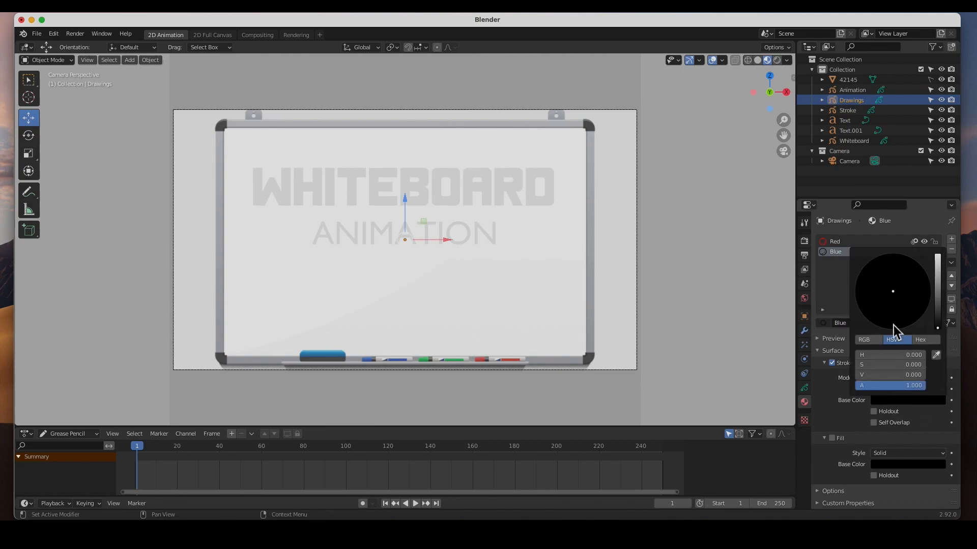
mouse_move(939, 267)
mouse_down()
mouse_move(937, 255)
mouse_move(923, 270)
mouse_up()
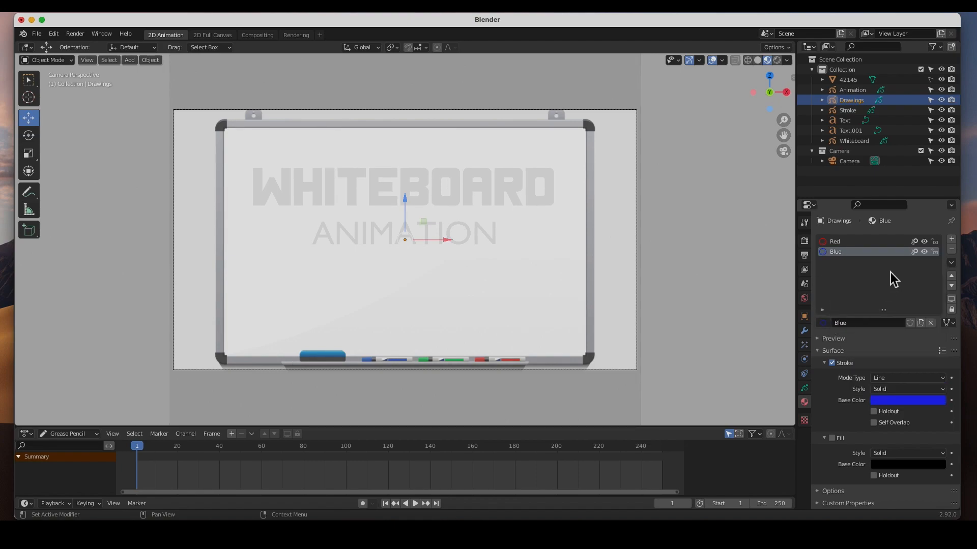
click(951, 239)
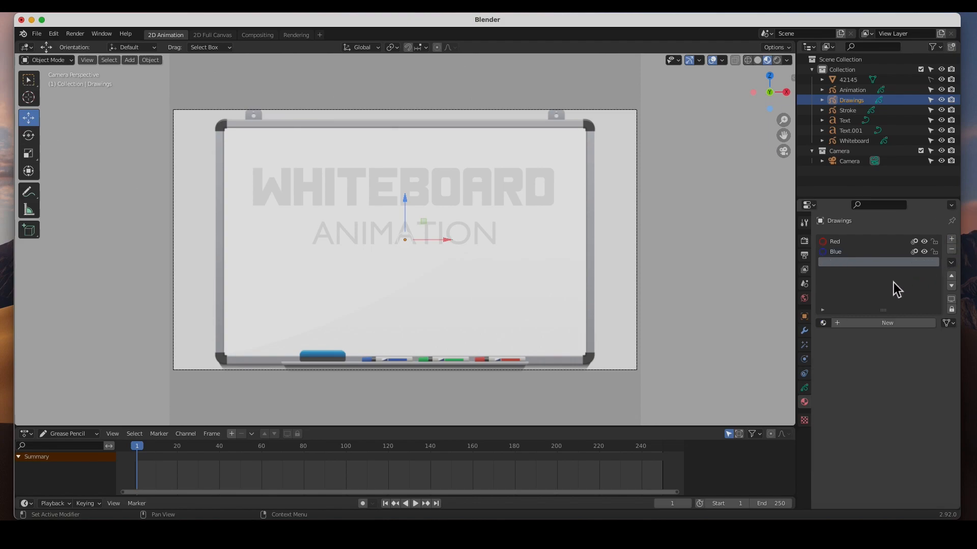
click(840, 324)
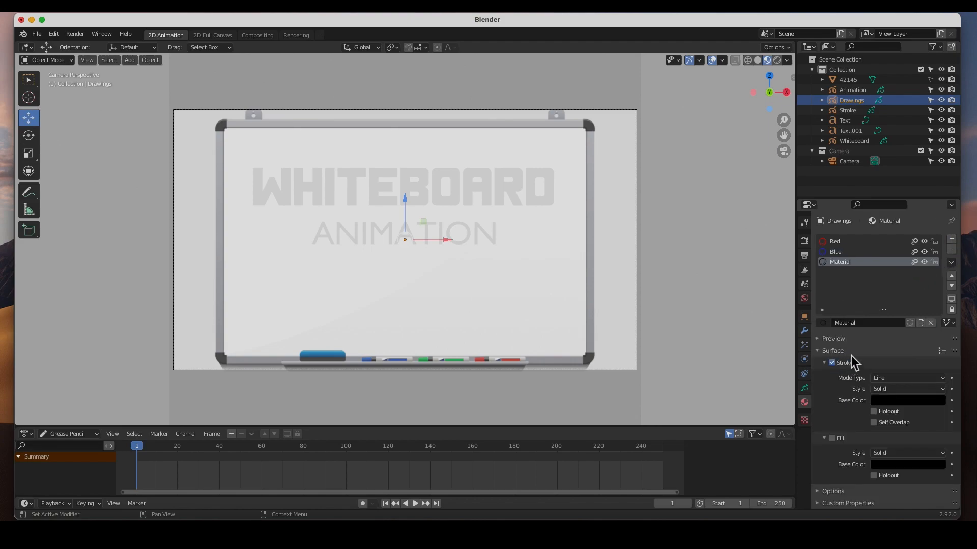
click(860, 324)
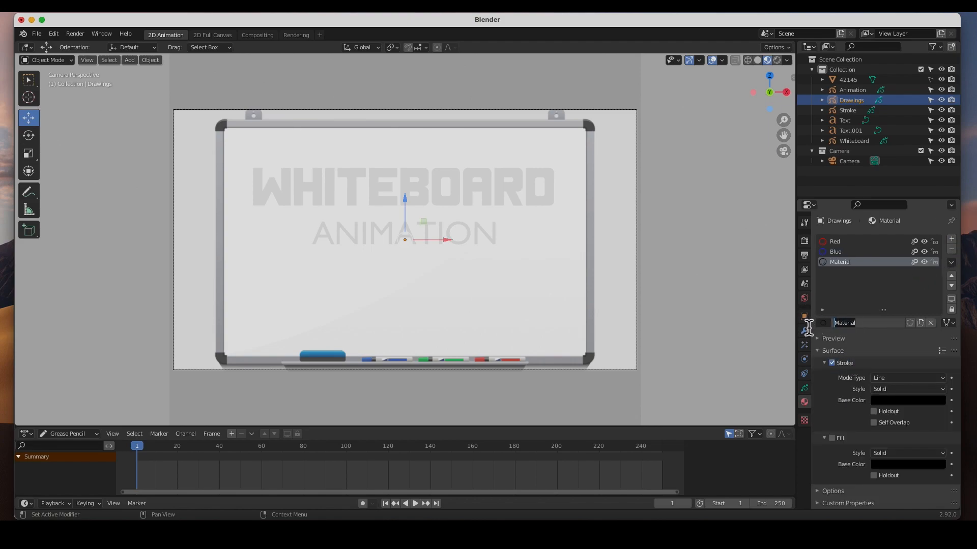
text(Black)
key(Return)
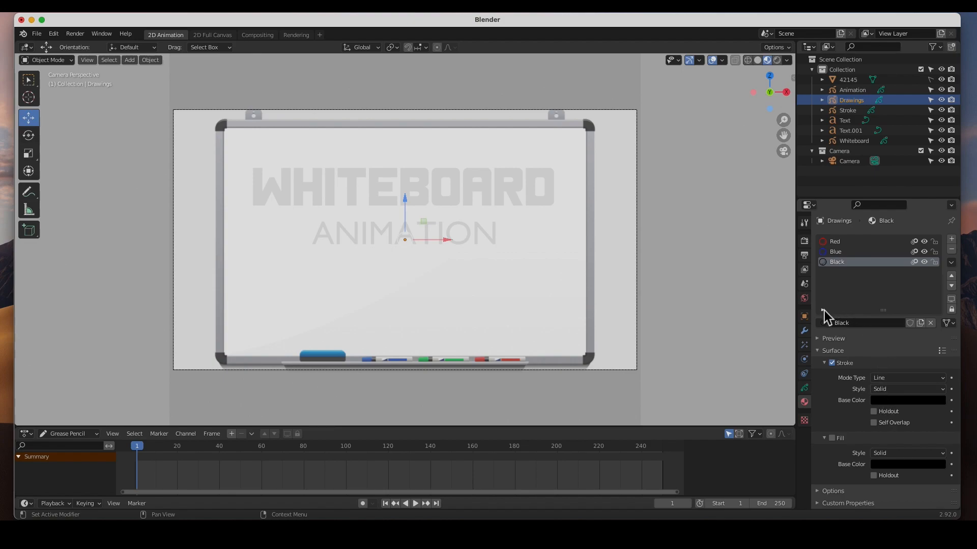
Add a fourth material to the Drawings object, give it a medium green stroke base color and name it Green.
click(951, 240)
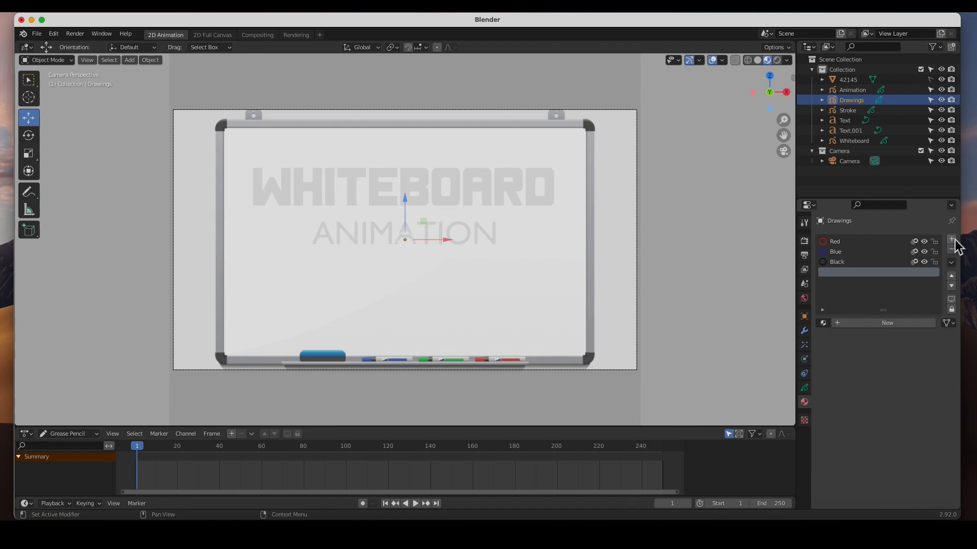
click(841, 325)
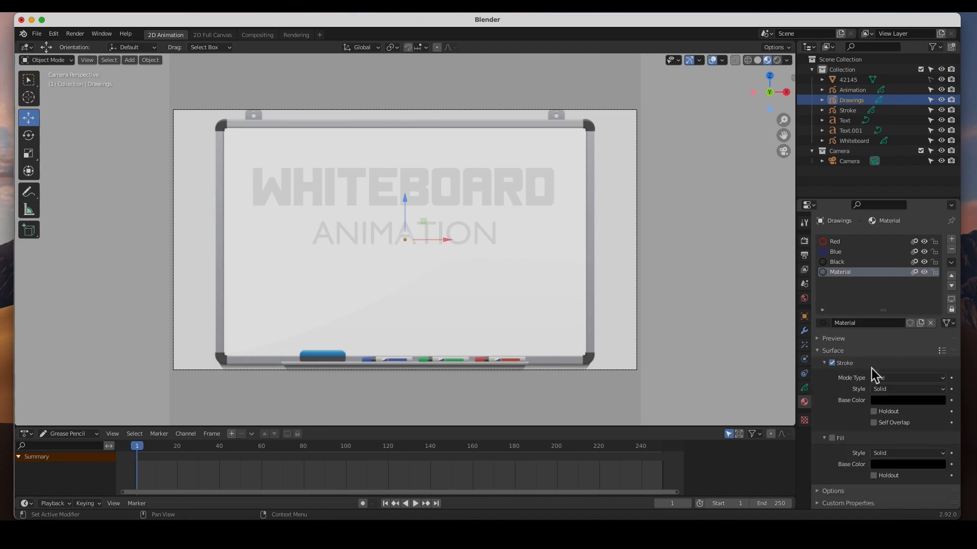
click(899, 404)
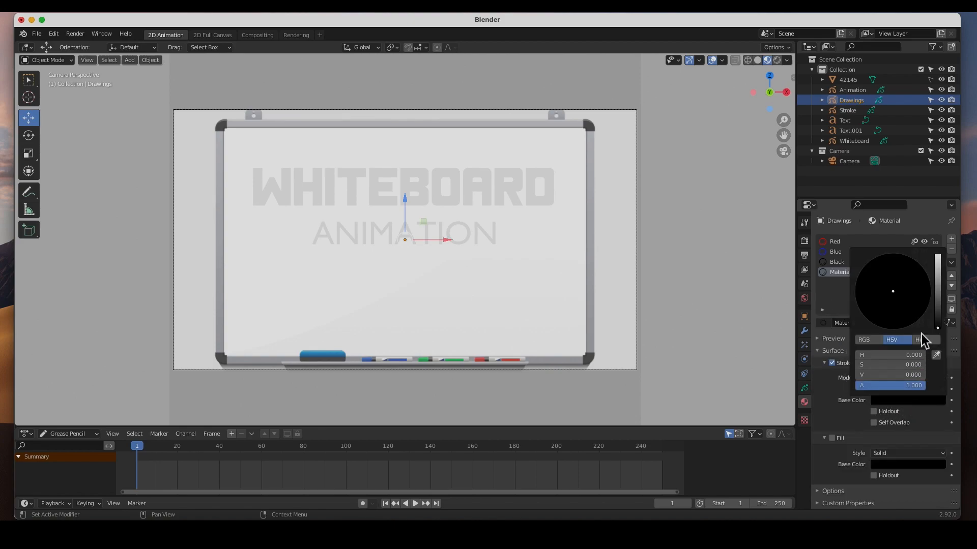
drag(937, 320, 938, 255)
click(865, 272)
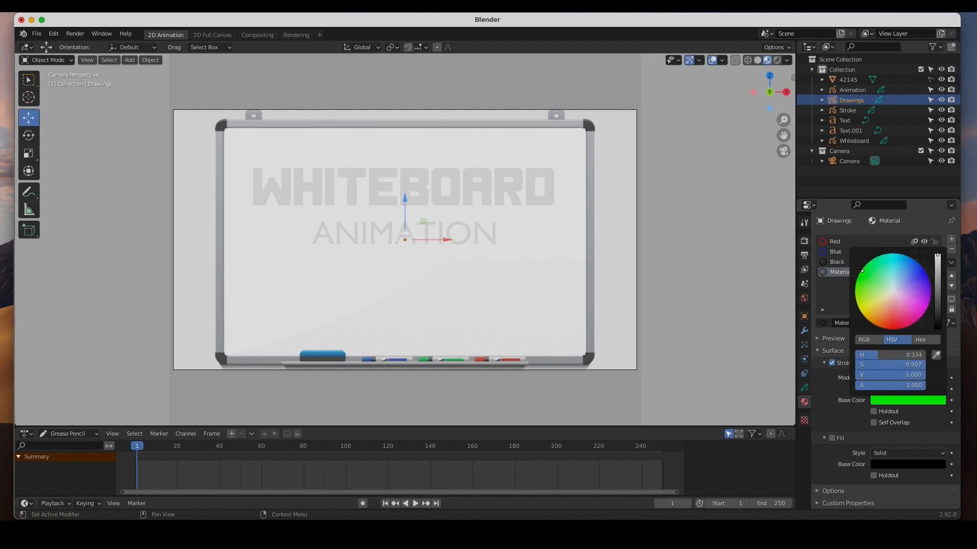
drag(863, 268, 864, 266)
drag(938, 269, 938, 276)
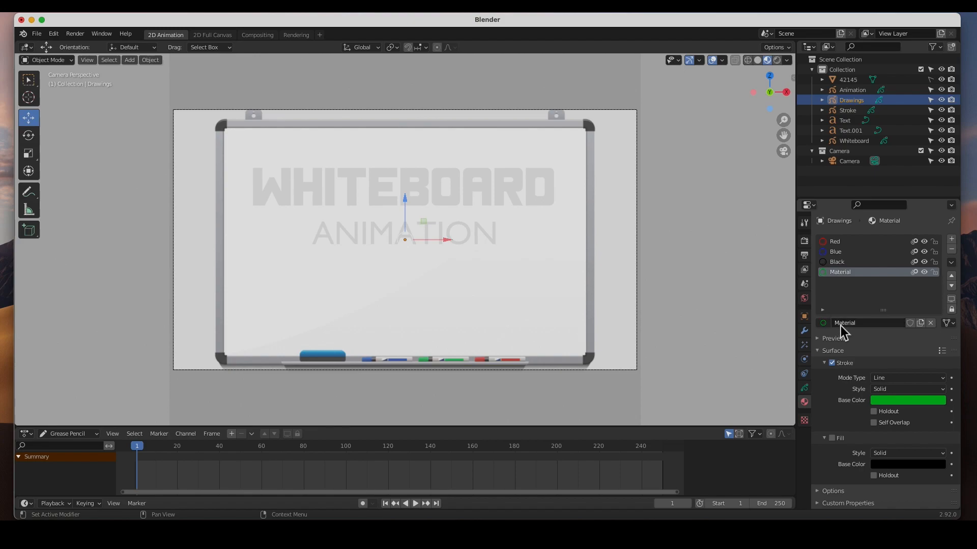
double_click(872, 323)
text(Green)
key(Return)
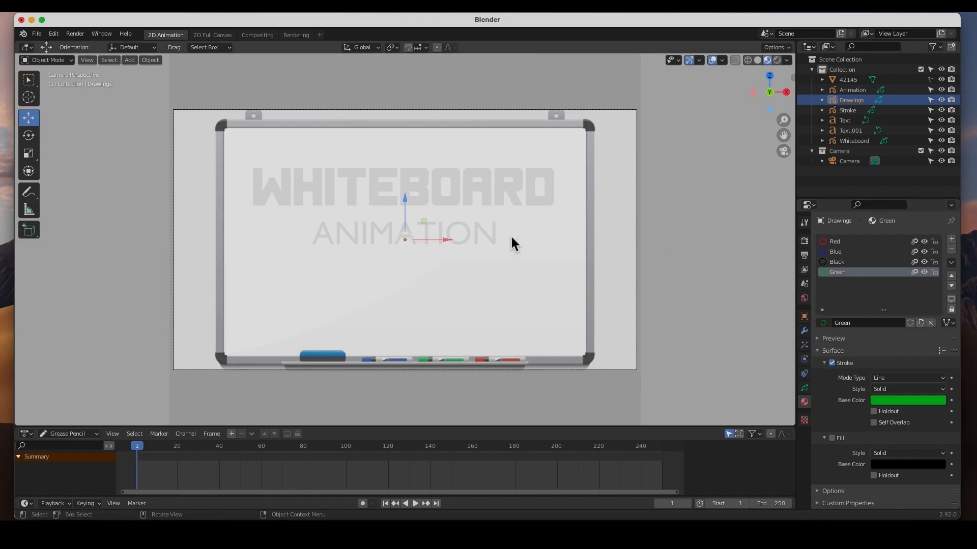
Add a new Grease Pencil layer to the Whiteboard object and name it Lines.
scroll(377, 221, up, 5)
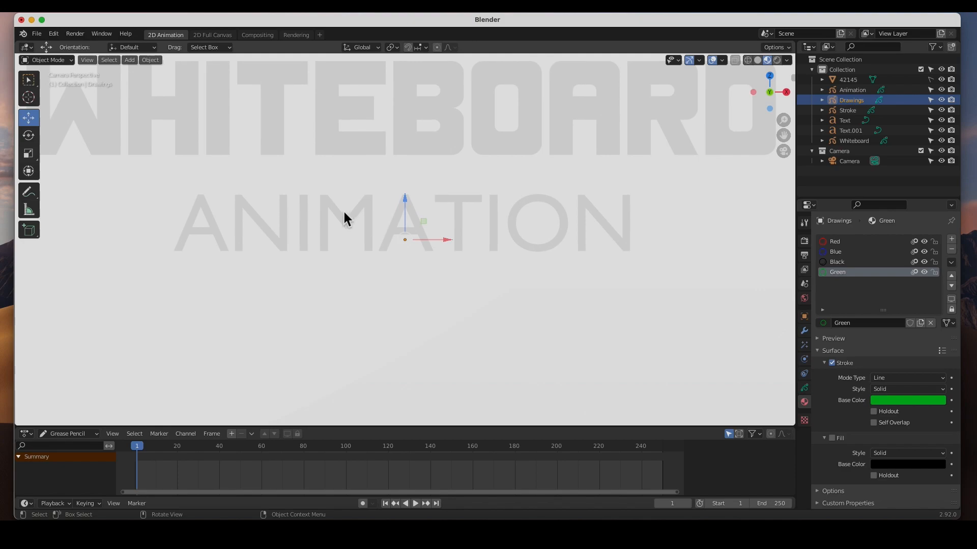
shift+middle_drag(146, 131, 294, 287)
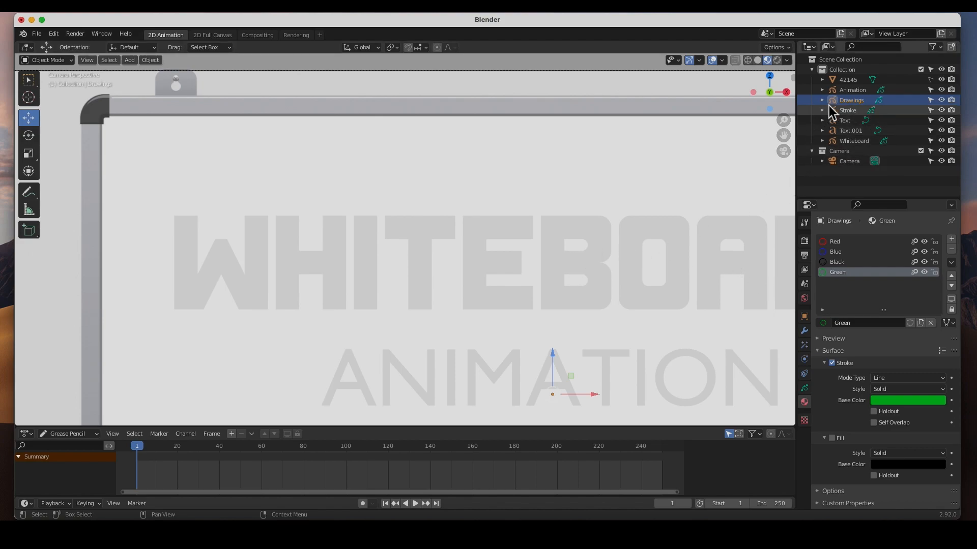
click(850, 92)
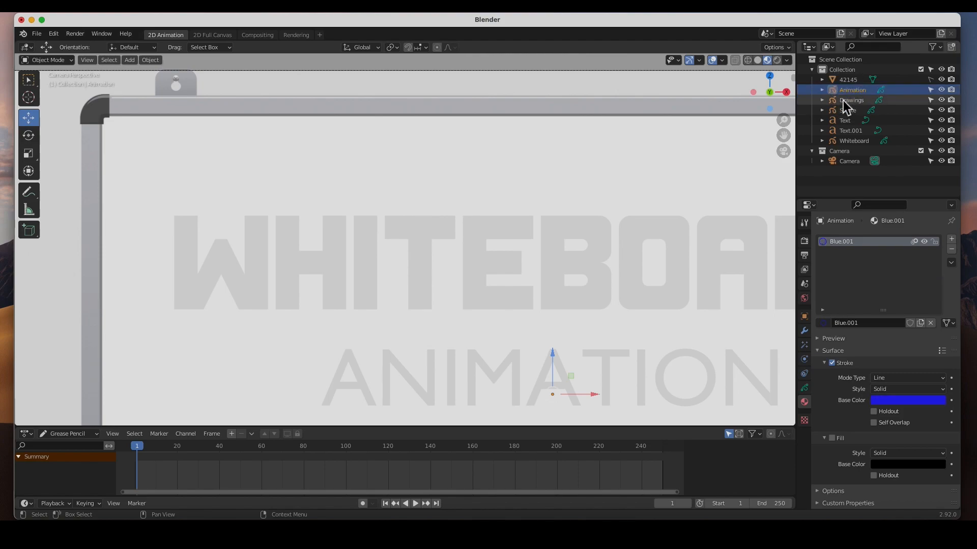
click(852, 141)
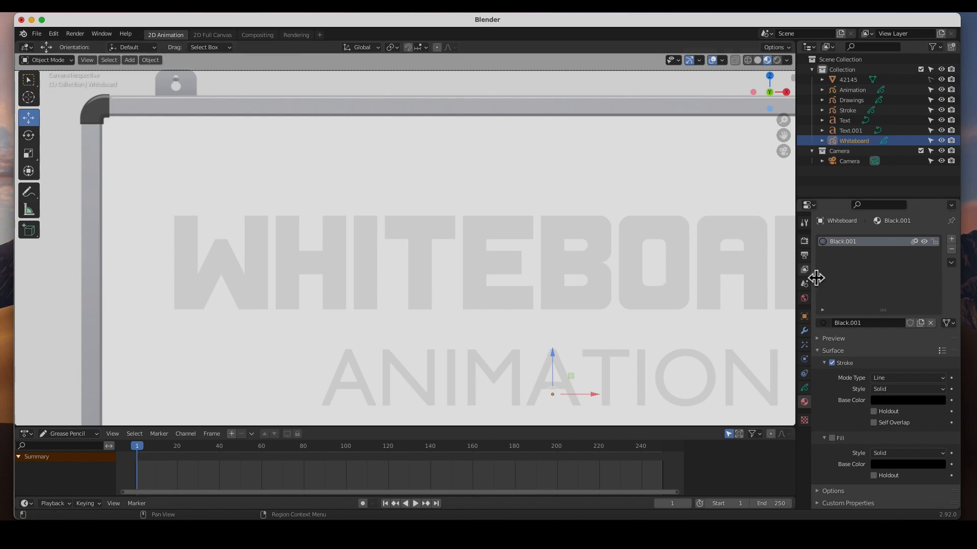
click(805, 389)
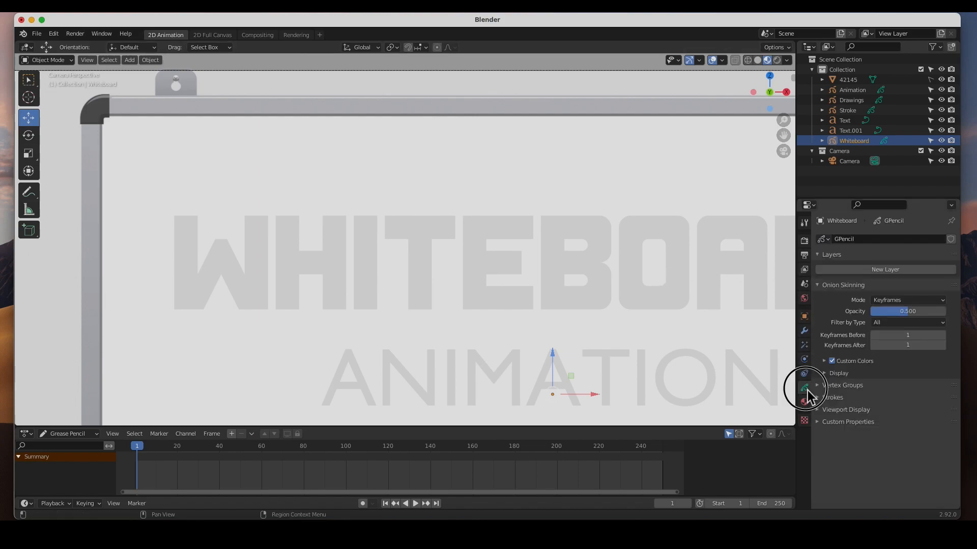
click(885, 270)
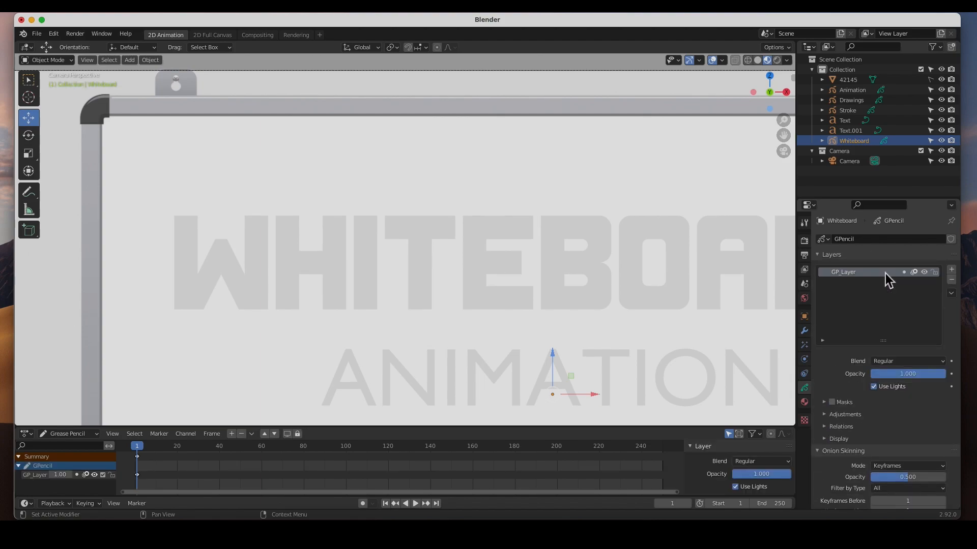
double_click(849, 273)
text(L)
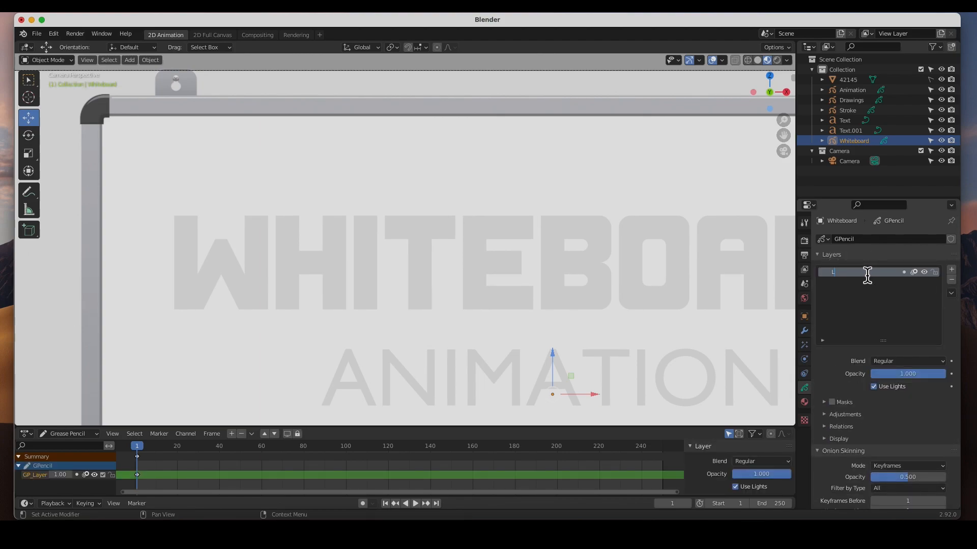
text(ines)
key(Return)
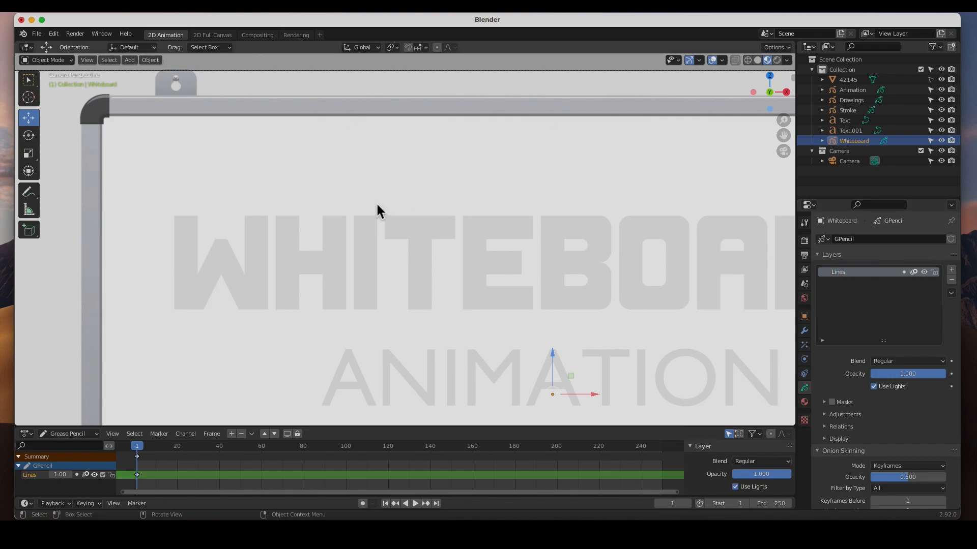
Switch the Whiteboard object to Draw mode and set the Pencil strength to 1.000, trying it with a discarded test stroke.
click(48, 62)
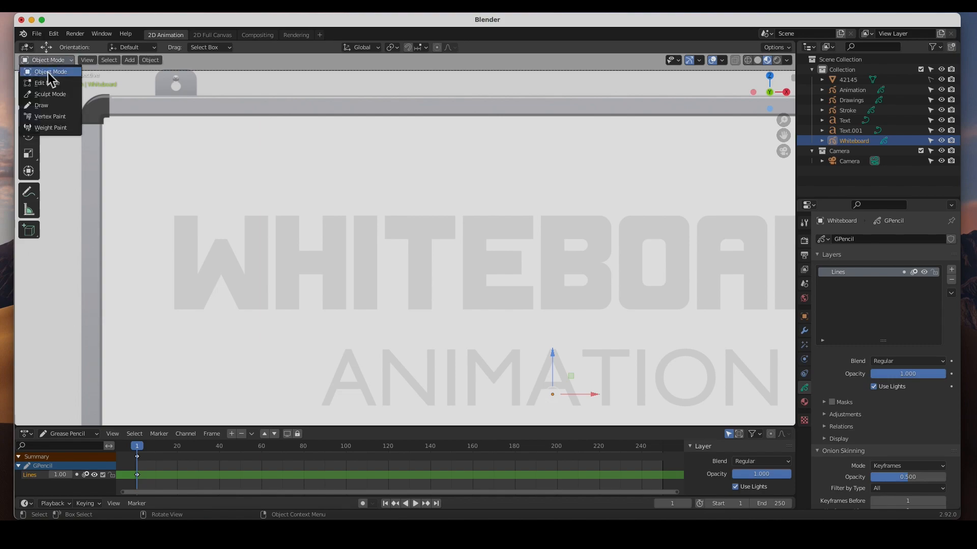
click(49, 106)
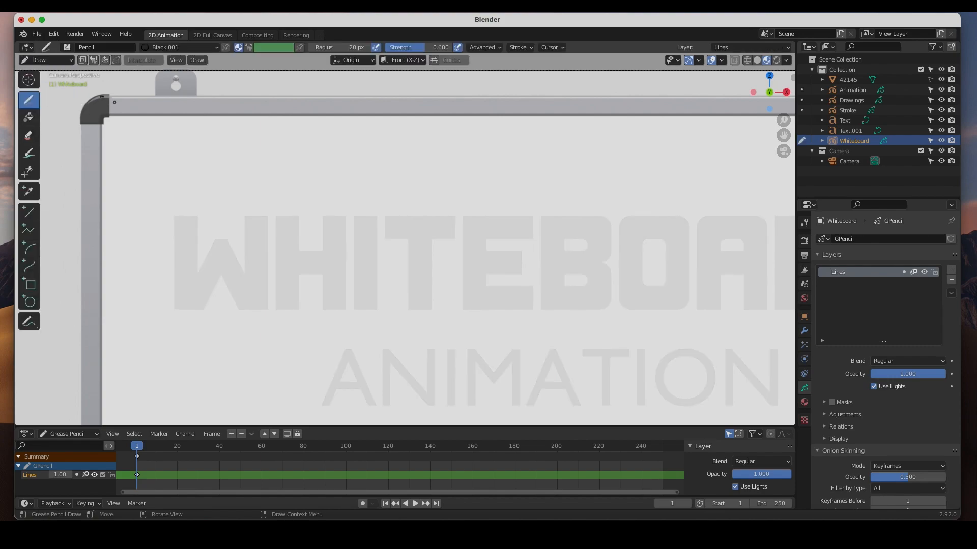
click(146, 47)
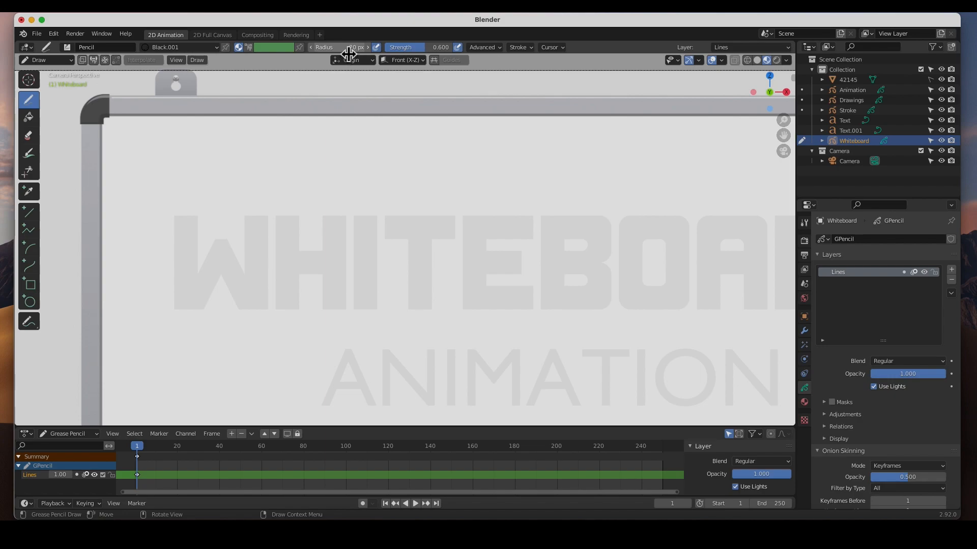
drag(422, 53, 453, 49)
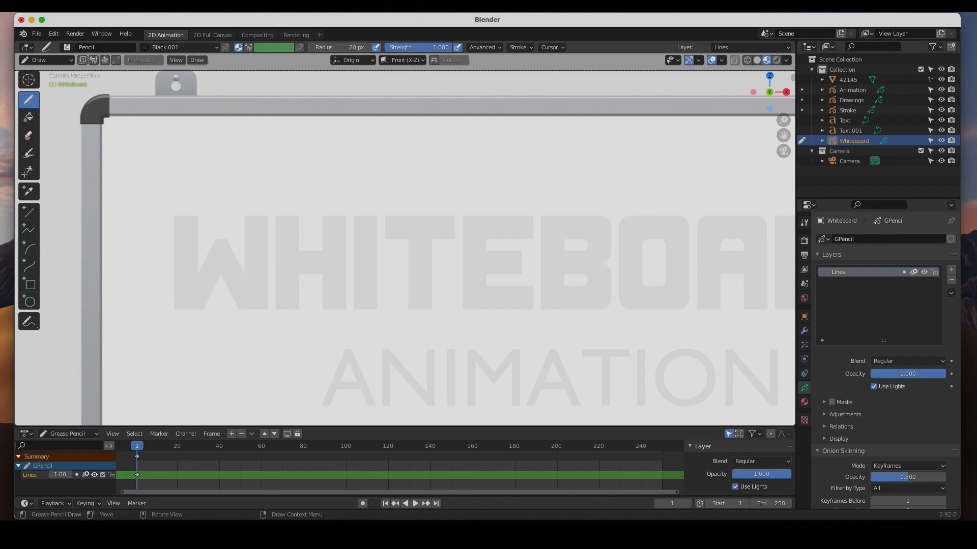
drag(282, 156, 460, 202)
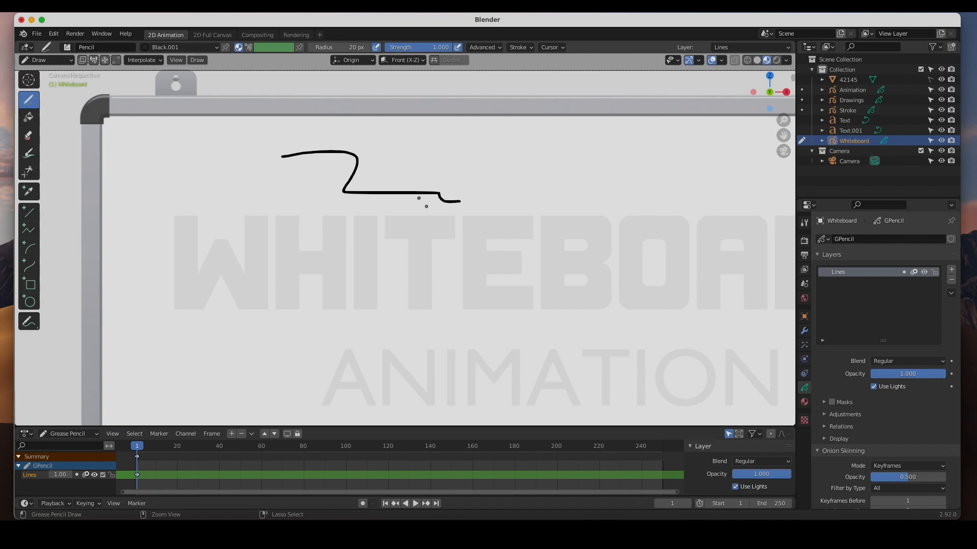
key(ctrl+z)
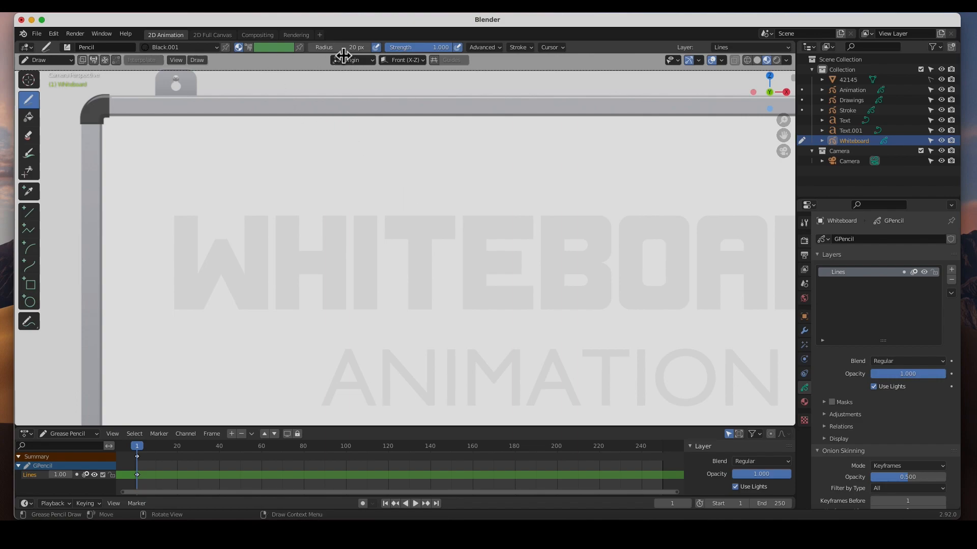
Set the Pencil brush radius to 40 px and try it with a test stroke that is undone.
click(342, 47)
text(40)
key(Return)
mouse_move(261, 167)
mouse_down()
mouse_move(307, 166)
mouse_move(495, 219)
mouse_up()
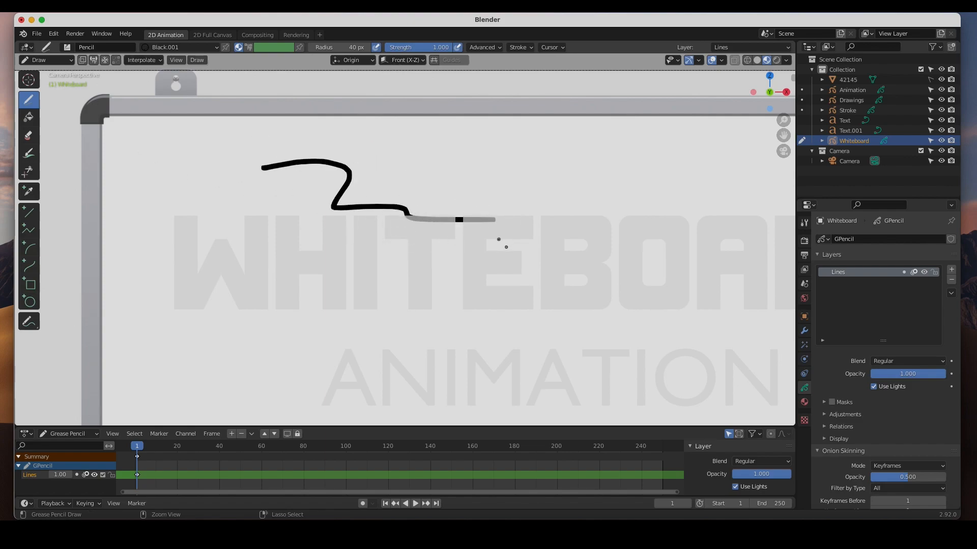
key(ctrl+z)
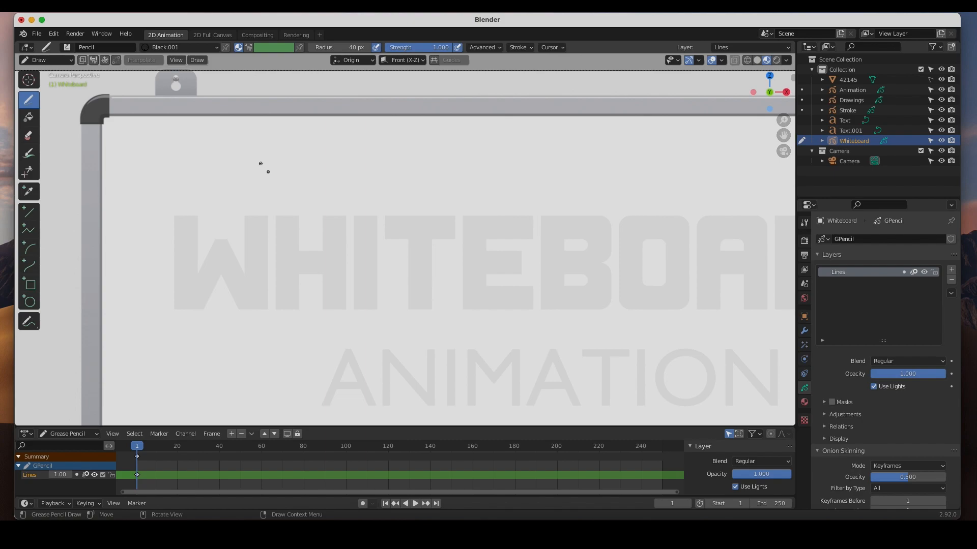
Trace the outline of the W in the WHITEBOARD guide text with black strokes, return to Object Mode and deselect everything.
drag(197, 219, 199, 270)
mouse_move(198, 216)
mouse_down()
mouse_move(175, 216)
mouse_move(177, 310)
mouse_move(206, 308)
mouse_move(221, 275)
mouse_move(240, 306)
mouse_move(270, 309)
mouse_move(265, 219)
mouse_move(243, 218)
mouse_move(244, 273)
mouse_move(229, 235)
mouse_move(201, 266)
mouse_up()
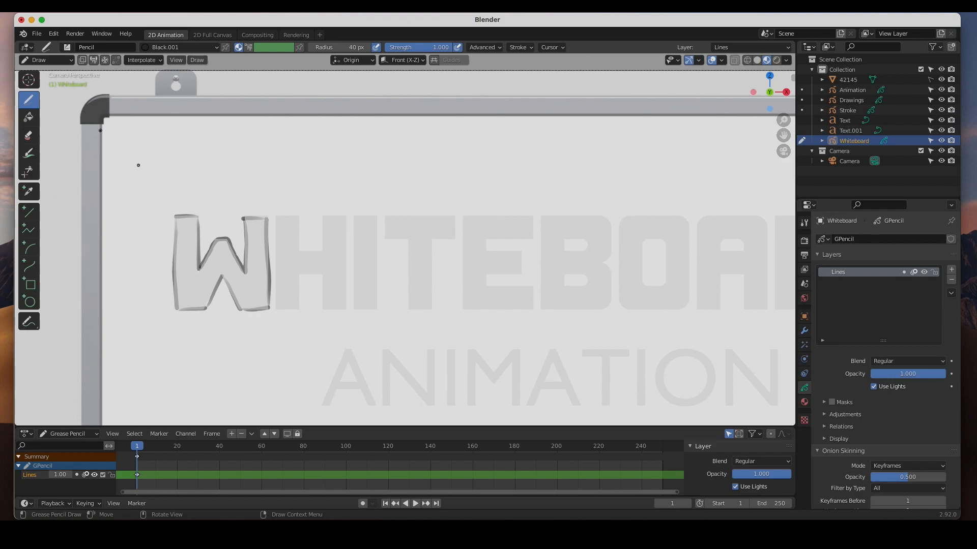
click(46, 60)
click(48, 78)
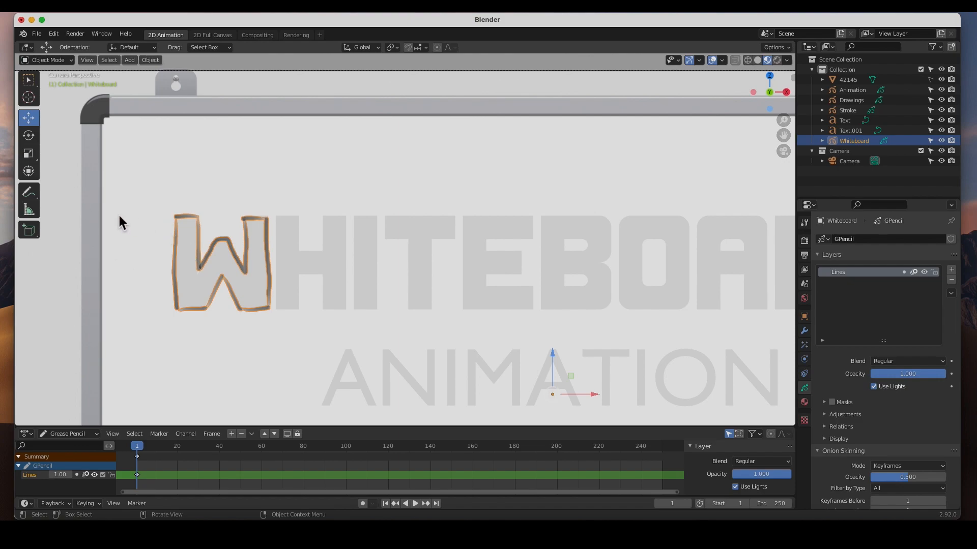
click(161, 285)
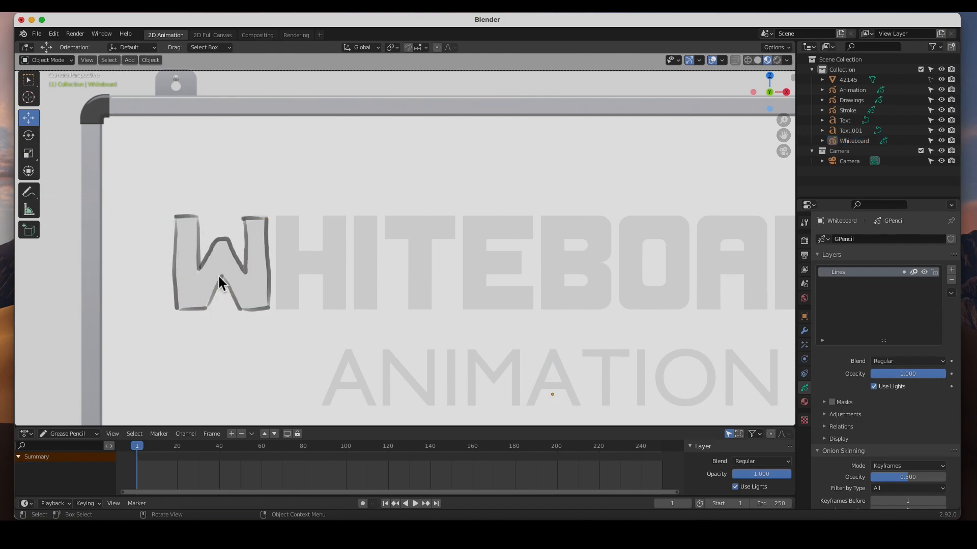
Move the WHITEBOARD guide text about 0.022 m along the Y axis, behind the traced strokes.
click(304, 268)
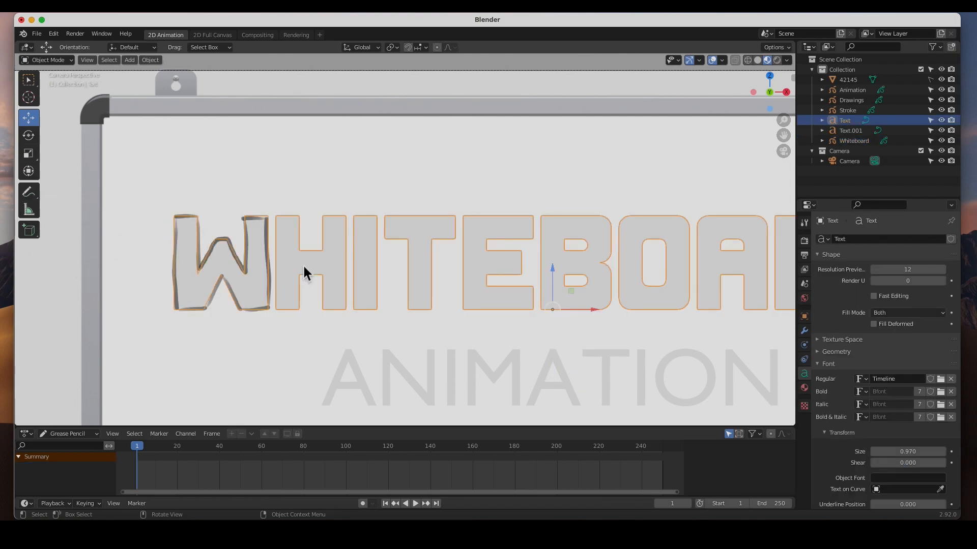
middle_drag(556, 316, 488, 315)
scroll(417, 255, up, 5)
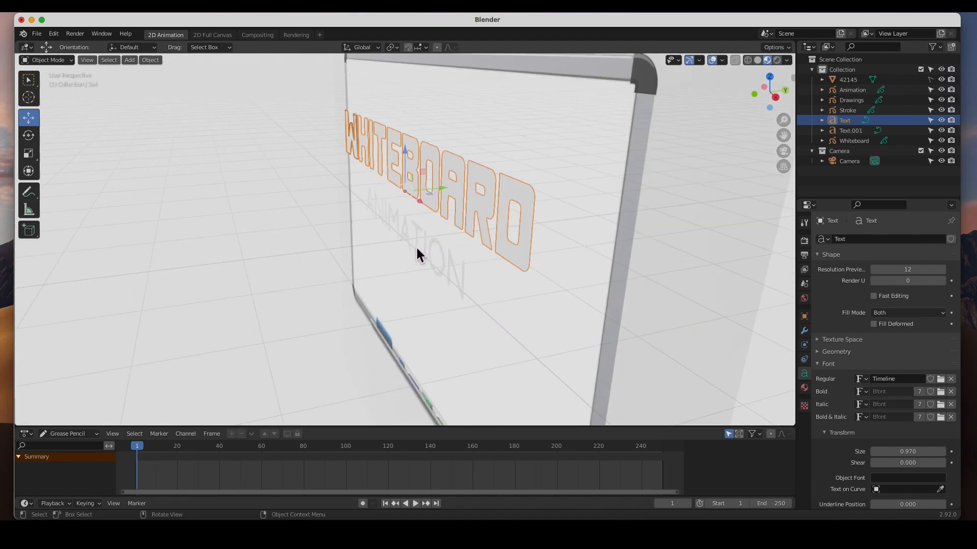
drag(447, 181, 456, 187)
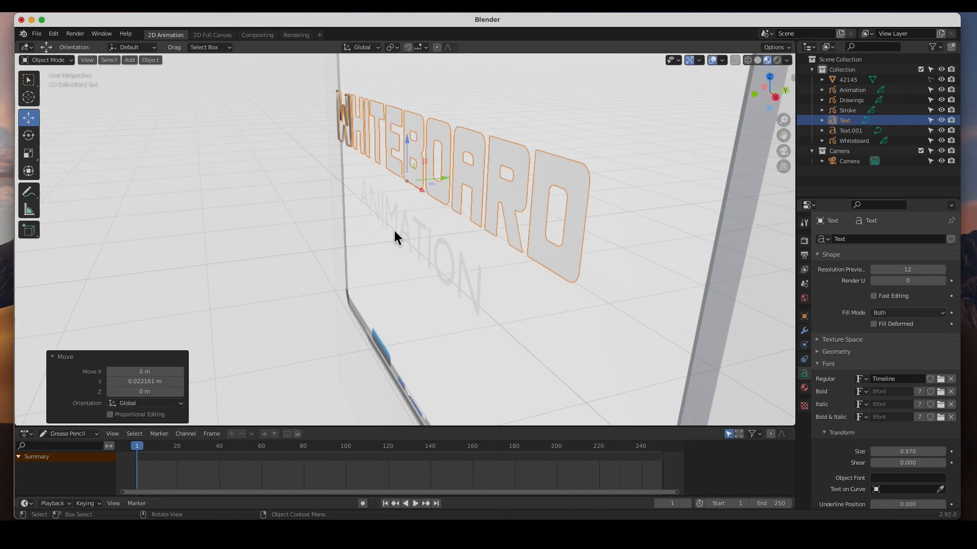
Move the ANIMATION guide text about 0.024 m along the Y axis, behind the drawing plane.
click(408, 234)
key(g)
key(y)
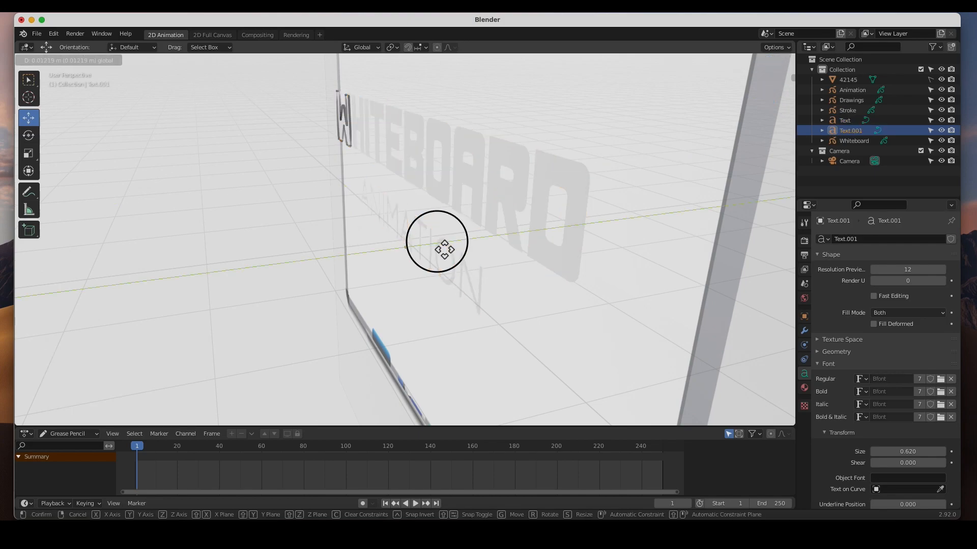
click(445, 249)
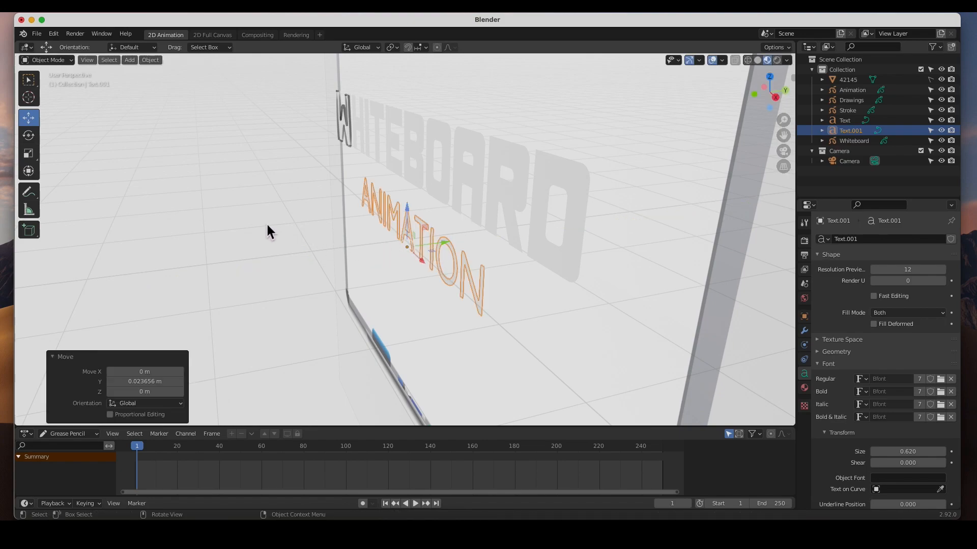
key(KP_0)
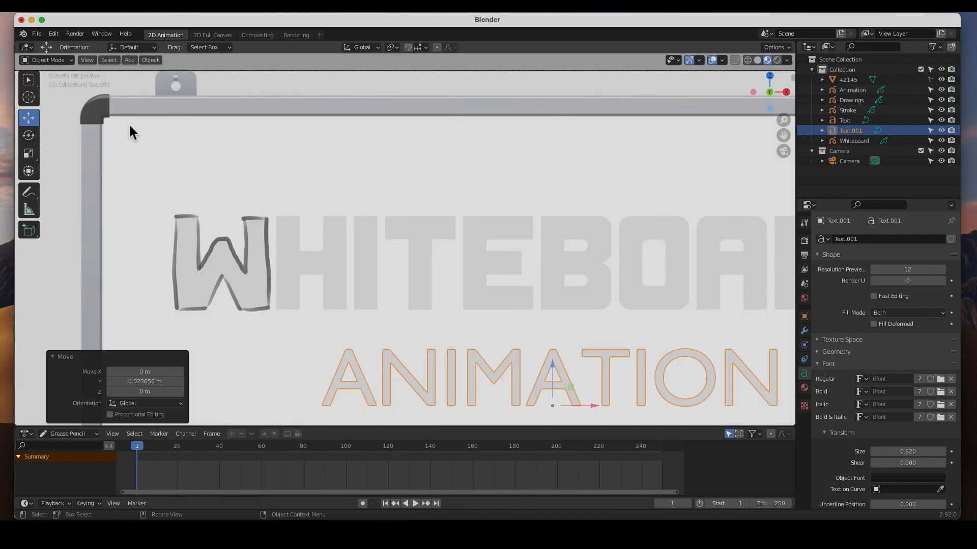
middle_drag(161, 278, 186, 273)
key(KP_0)
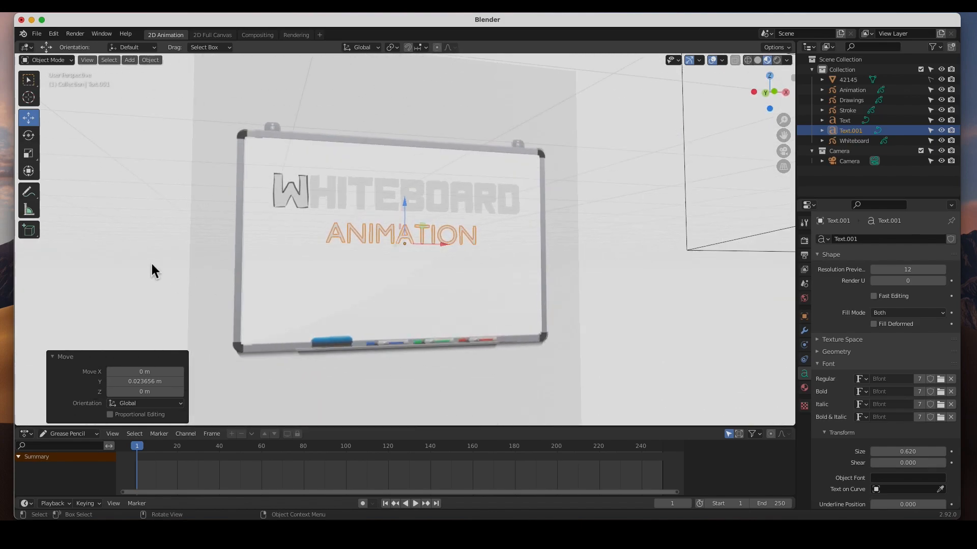
Make the WHITEBOARD and ANIMATION guide texts unselectable in the viewport and deselect everything.
click(150, 246)
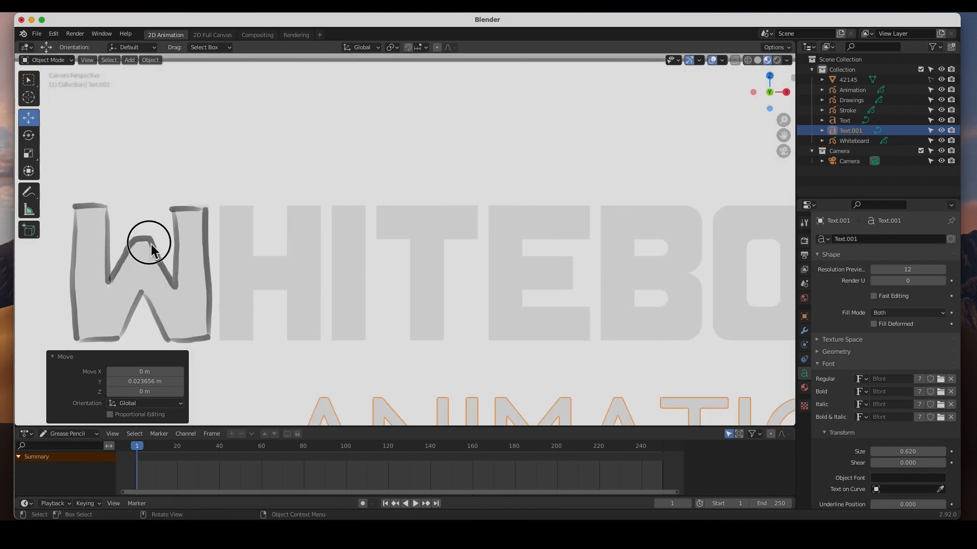
click(150, 245)
click(152, 238)
click(151, 237)
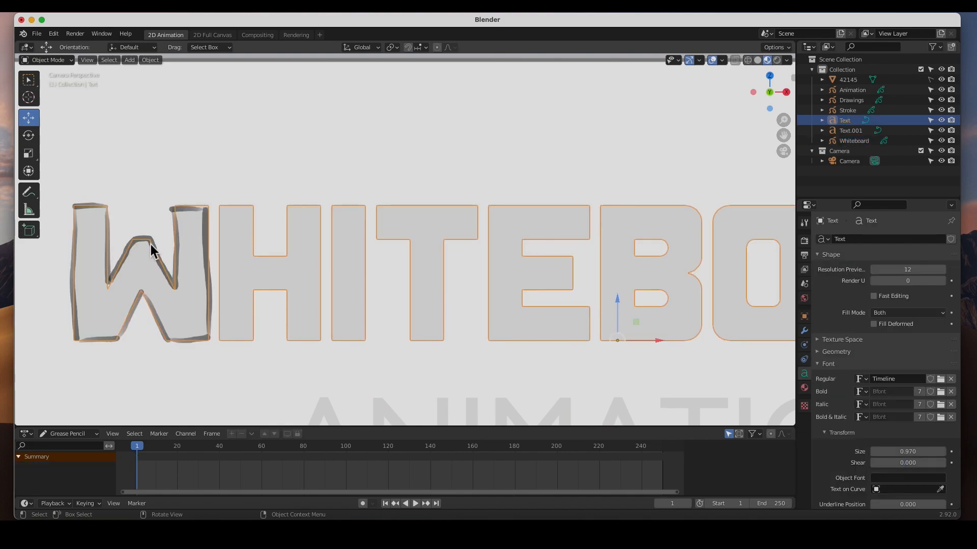
click(154, 207)
click(172, 212)
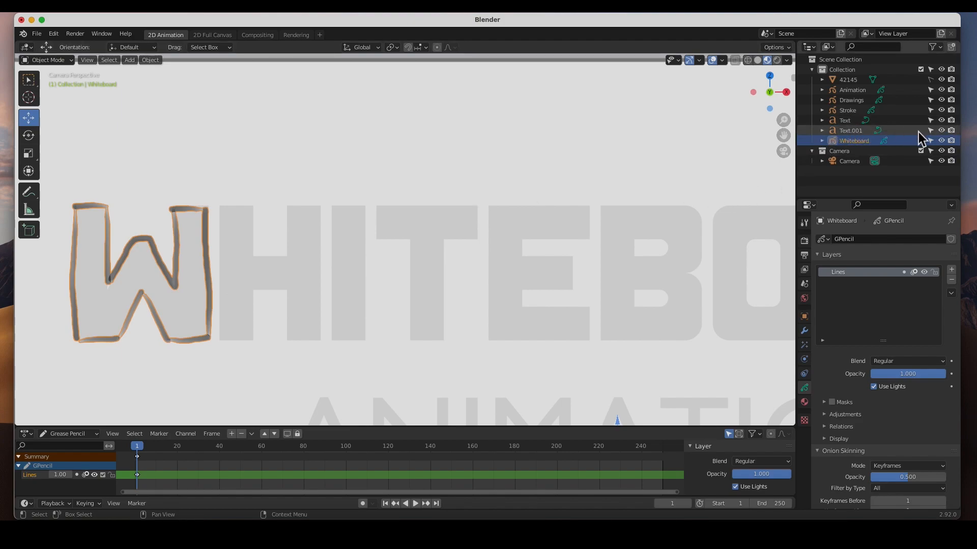
click(931, 130)
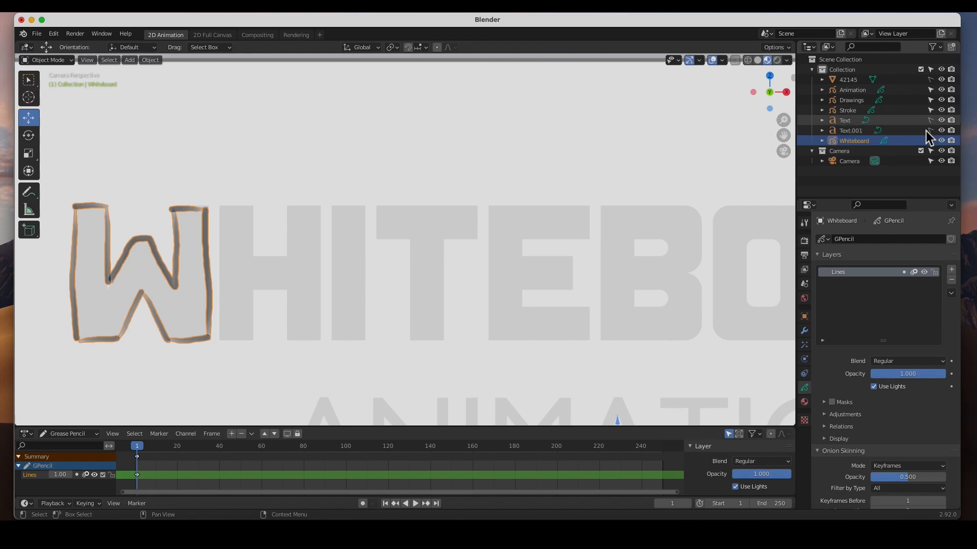
click(541, 230)
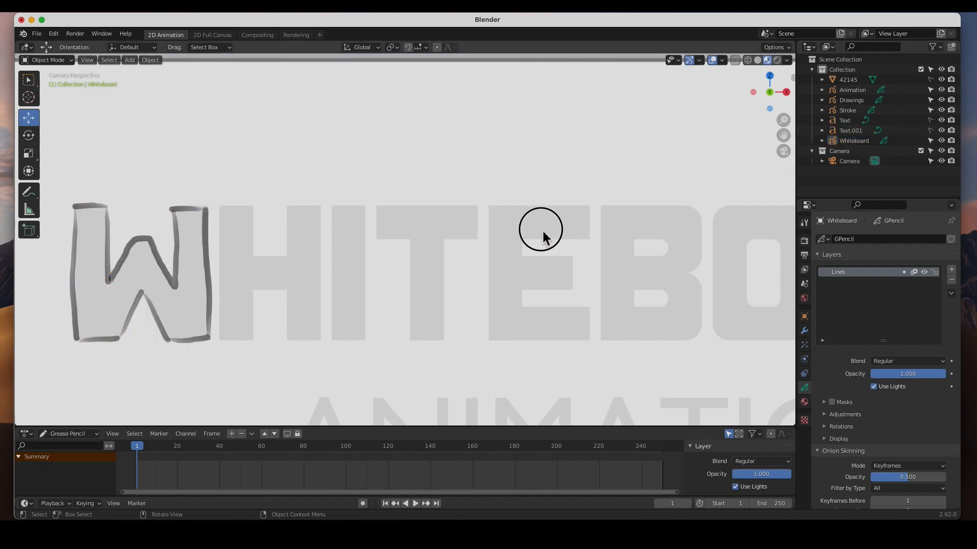
Delete all the traced W strokes of the Whiteboard object in Edit Mode.
click(179, 227)
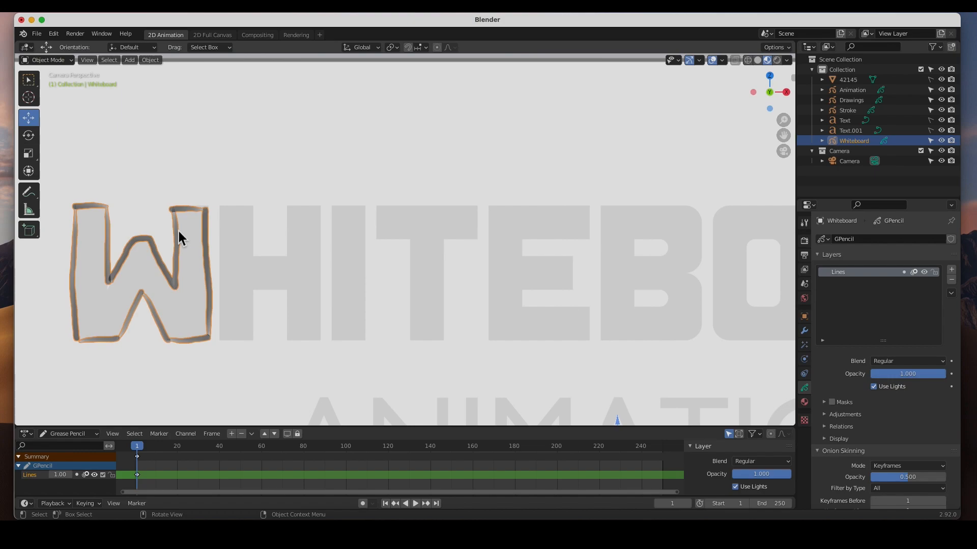
key(Tab)
mouse_move(53, 174)
mouse_down()
mouse_move(181, 351)
mouse_move(227, 367)
mouse_up()
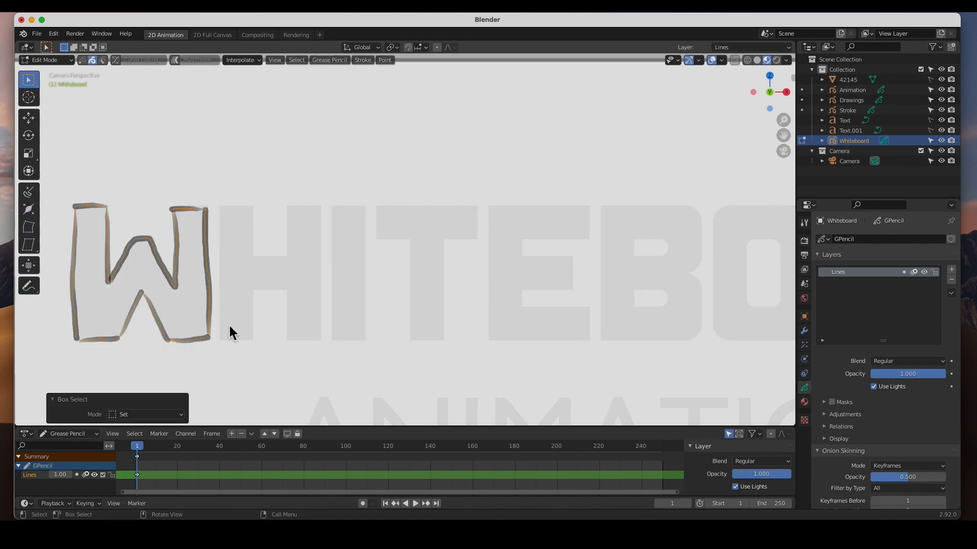
key(x)
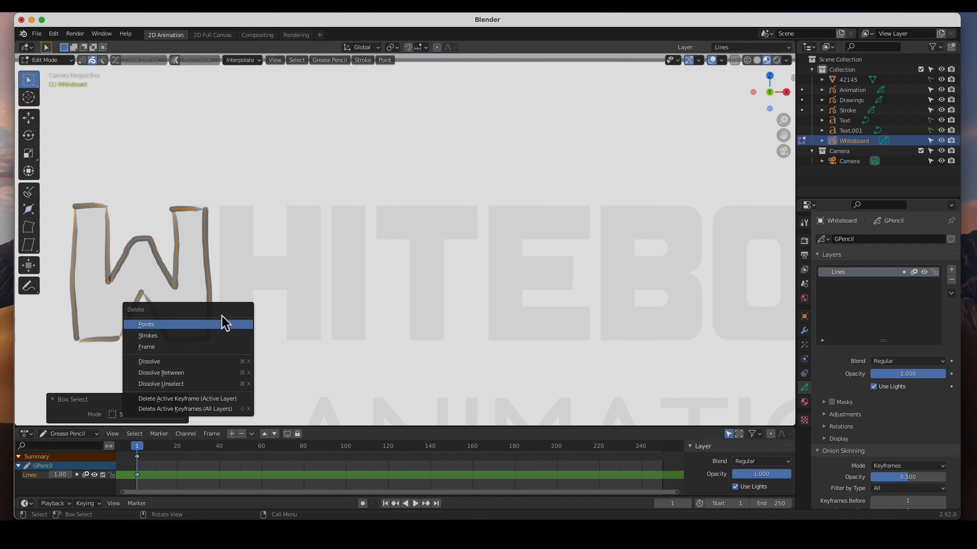
click(178, 336)
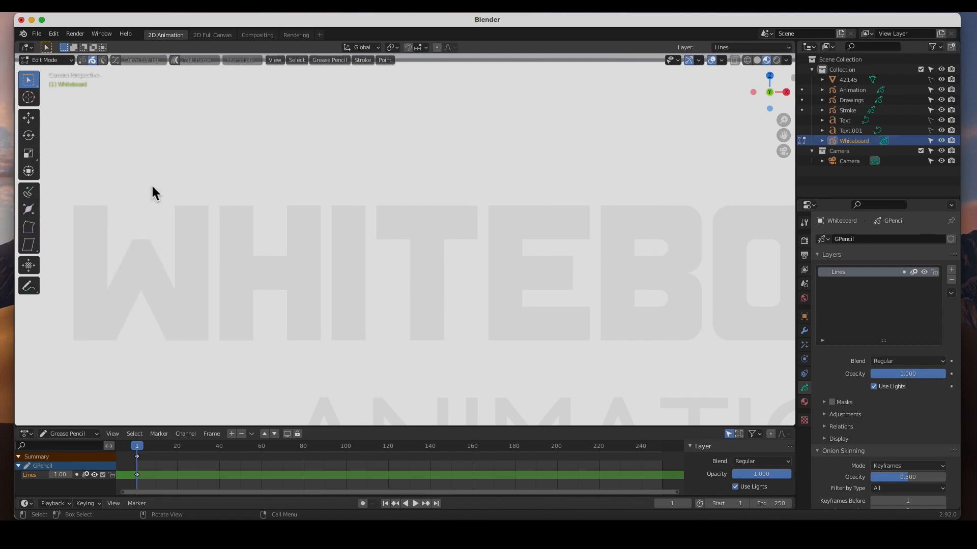
Switch the Whiteboard object to Draw mode and choose the Pen brush.
click(49, 62)
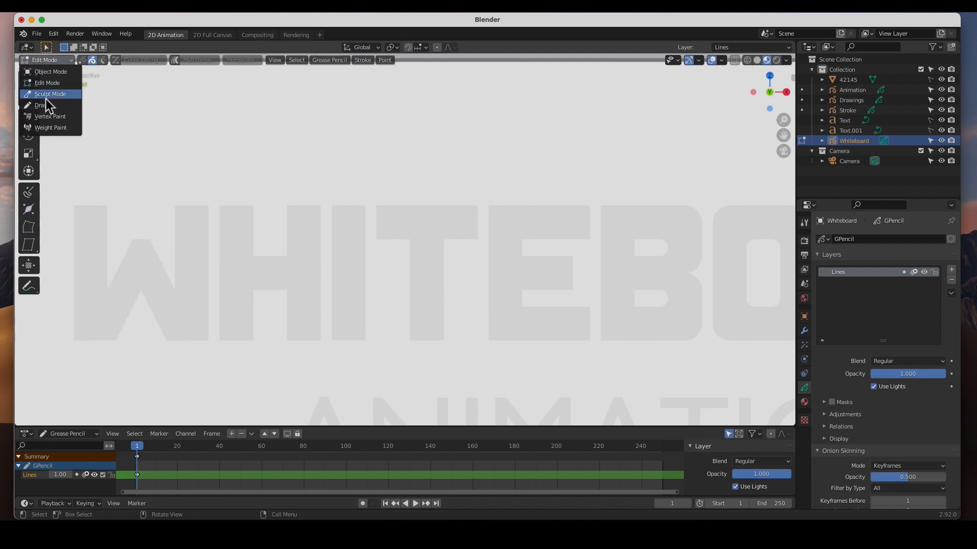
click(45, 105)
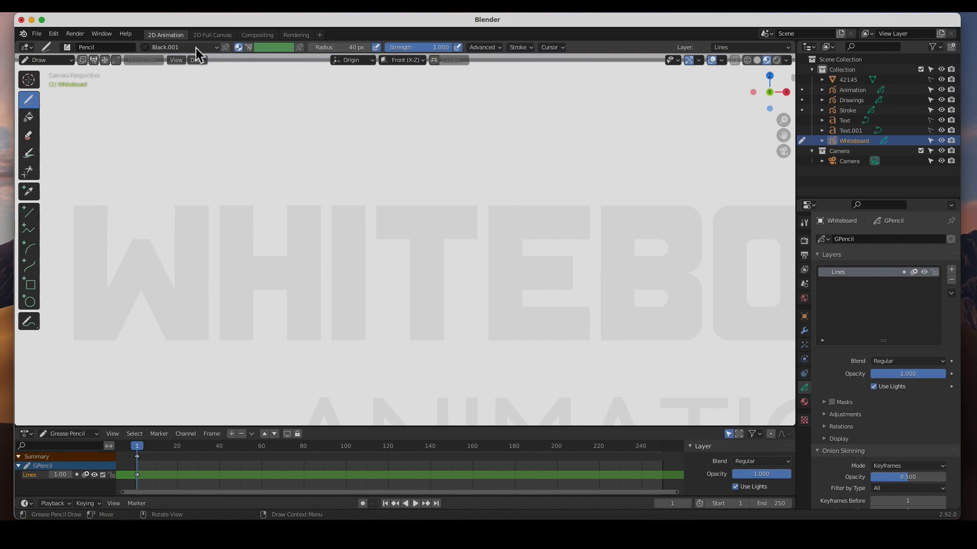
click(68, 47)
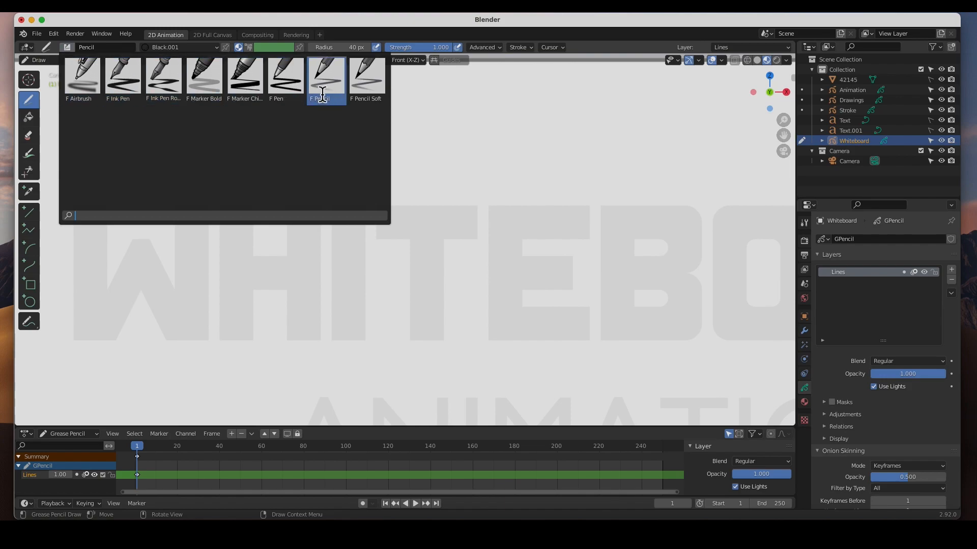
click(284, 81)
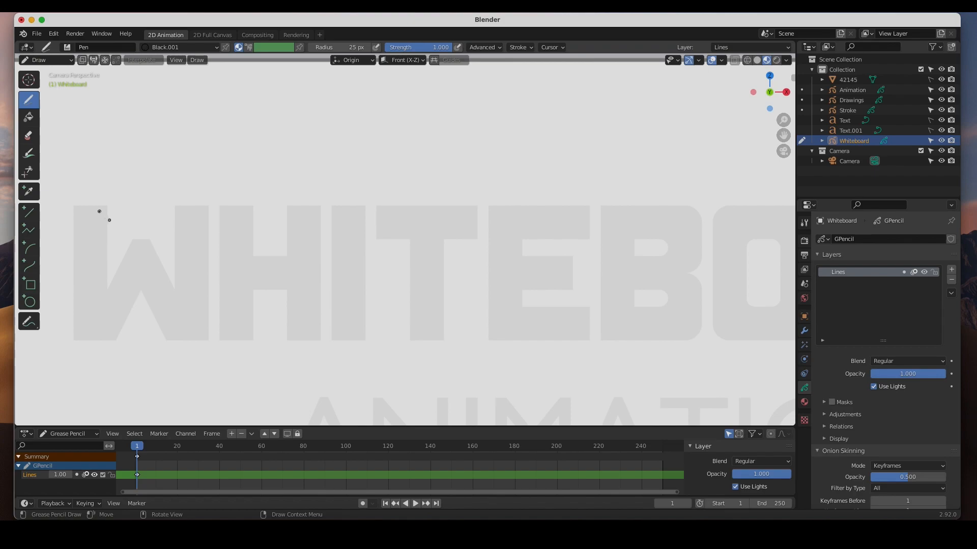
Trace the black outlines of the letters W, H, I, T, E and B over the guide text, including the B's two inner openings.
drag(108, 206, 109, 287)
mouse_move(107, 206)
mouse_down()
mouse_move(78, 206)
mouse_move(82, 348)
mouse_move(133, 348)
mouse_move(148, 301)
mouse_move(169, 342)
mouse_move(210, 340)
mouse_move(209, 206)
mouse_move(174, 222)
mouse_move(174, 287)
mouse_move(138, 239)
mouse_move(109, 286)
mouse_up()
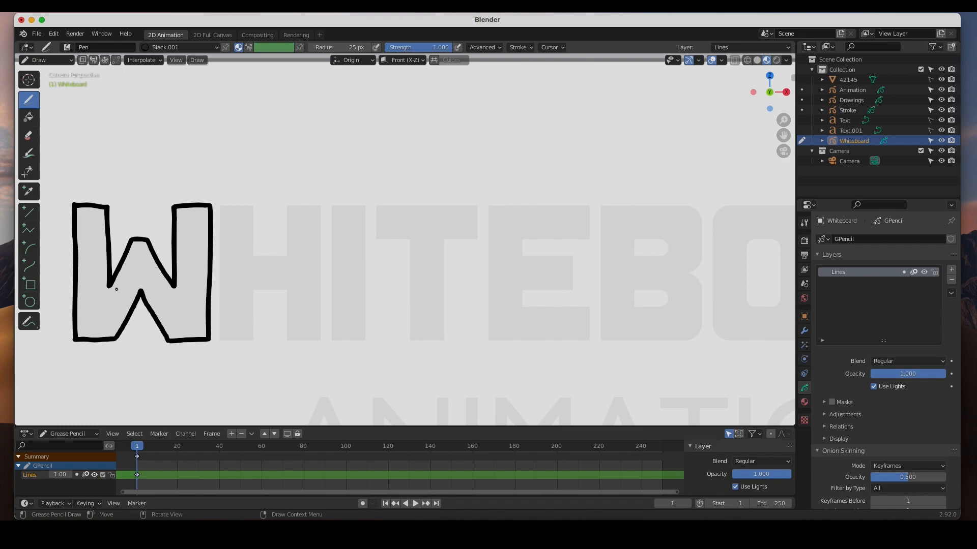
mouse_move(221, 206)
mouse_down()
mouse_move(220, 331)
mouse_move(296, 337)
mouse_move(321, 249)
mouse_move(285, 253)
mouse_move(224, 207)
mouse_up()
mouse_move(333, 207)
mouse_down()
mouse_move(331, 337)
mouse_move(364, 266)
mouse_move(335, 207)
mouse_move(411, 285)
mouse_move(440, 262)
mouse_move(408, 207)
mouse_move(377, 207)
mouse_up()
mouse_move(491, 207)
mouse_down()
mouse_move(514, 338)
mouse_move(524, 240)
mouse_move(544, 203)
mouse_move(490, 204)
mouse_up()
mouse_move(602, 206)
mouse_down()
mouse_move(604, 251)
mouse_move(649, 339)
mouse_move(693, 246)
mouse_move(603, 206)
mouse_up()
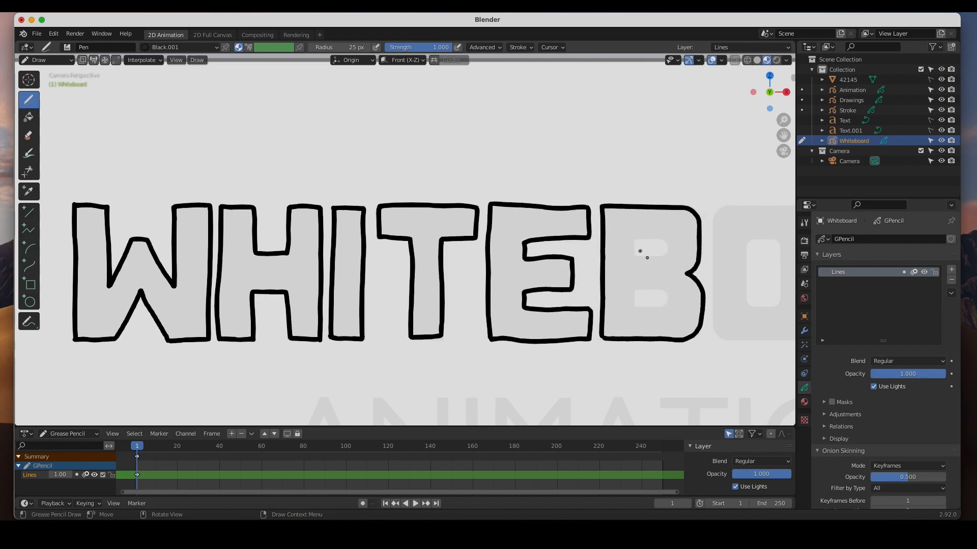
drag(634, 236, 635, 255)
drag(635, 291, 636, 292)
shift+middle_drag(697, 299, 184, 296)
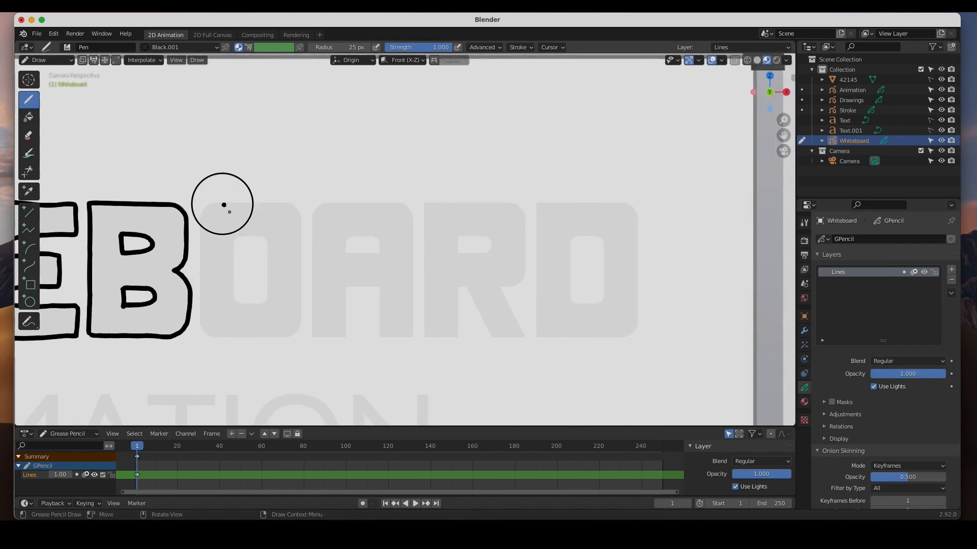
Trace the black outlines of the remaining letters O, A, R and D, including their inner openings.
mouse_move(223, 205)
mouse_down()
mouse_move(221, 336)
mouse_move(299, 220)
mouse_up()
key(super+z)
mouse_move(205, 224)
mouse_down()
mouse_move(203, 273)
mouse_move(286, 334)
mouse_move(294, 211)
mouse_move(207, 233)
mouse_move(262, 305)
mouse_move(251, 237)
mouse_up()
mouse_move(313, 220)
mouse_down()
mouse_move(343, 330)
mouse_move(413, 340)
mouse_move(381, 206)
mouse_move(314, 219)
mouse_up()
mouse_move(348, 238)
mouse_down()
mouse_move(343, 255)
mouse_move(348, 239)
mouse_up()
mouse_move(427, 205)
mouse_down()
mouse_move(469, 295)
mouse_move(516, 291)
mouse_move(427, 206)
mouse_up()
mouse_move(460, 252)
mouse_down()
mouse_move(500, 252)
mouse_move(467, 259)
mouse_up()
mouse_move(545, 211)
mouse_down()
mouse_move(545, 338)
mouse_move(640, 291)
mouse_move(547, 211)
mouse_up()
mouse_move(580, 313)
mouse_down()
mouse_move(610, 261)
mouse_move(581, 313)
mouse_up()
shift+middle_drag(299, 379, 475, 287)
mouse_move(475, 288)
ctrl+middle_down()
mouse_move(324, 370)
mouse_move(272, 386)
ctrl+middle_up()
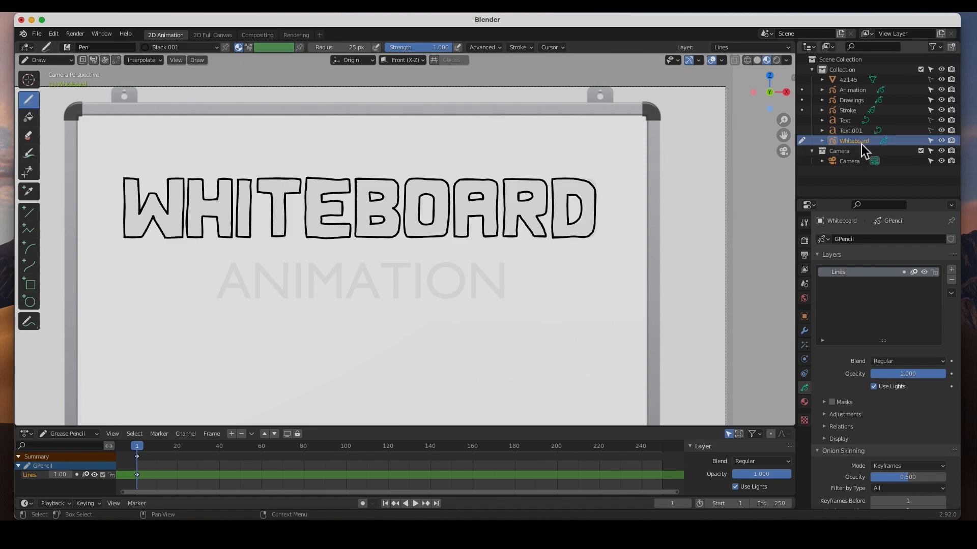
Return to Object Mode, make the Whiteboard object unselectable in the viewport, and select the Animation object.
click(855, 93)
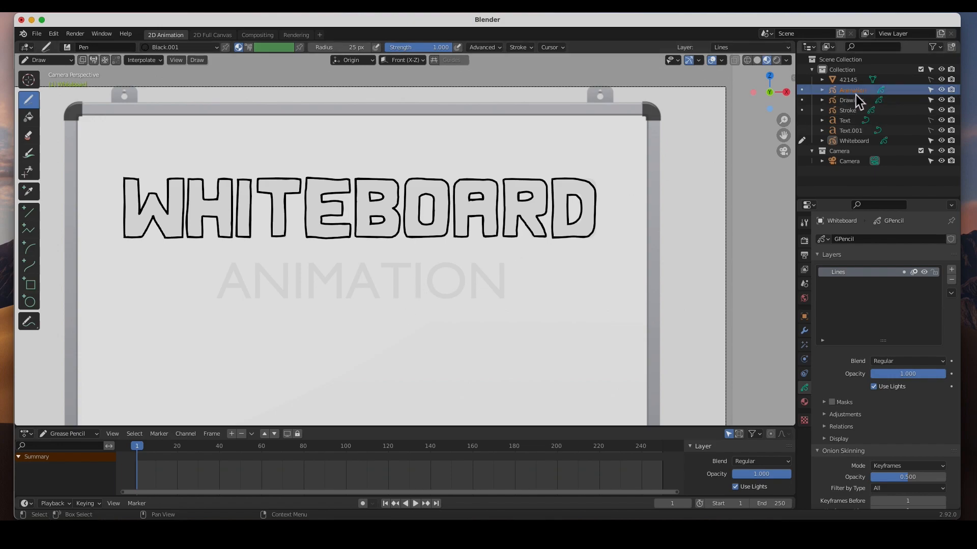
click(72, 62)
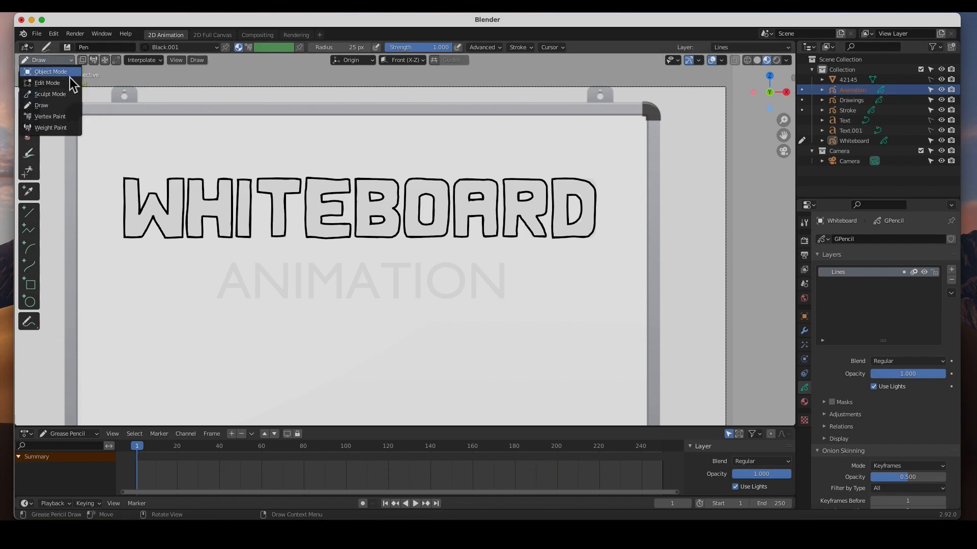
click(70, 78)
click(860, 91)
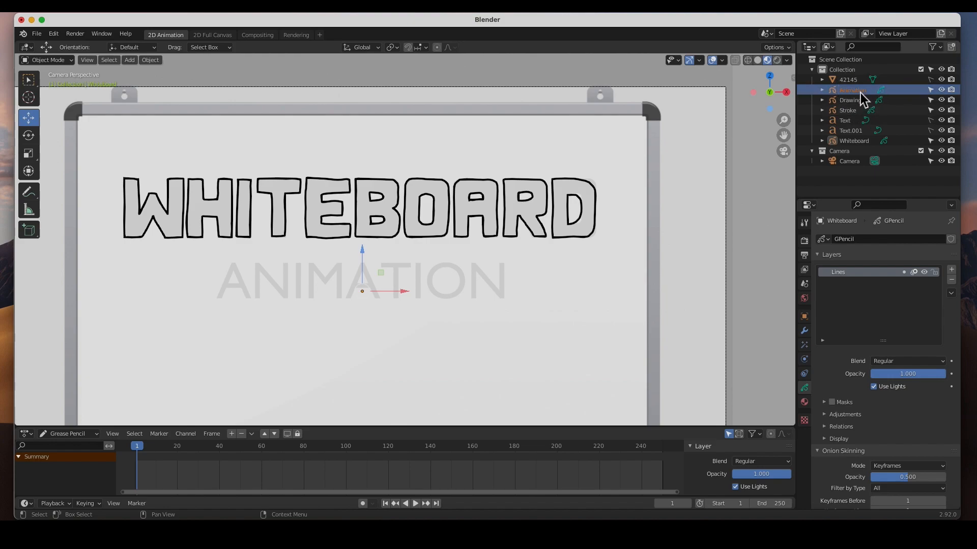
click(859, 143)
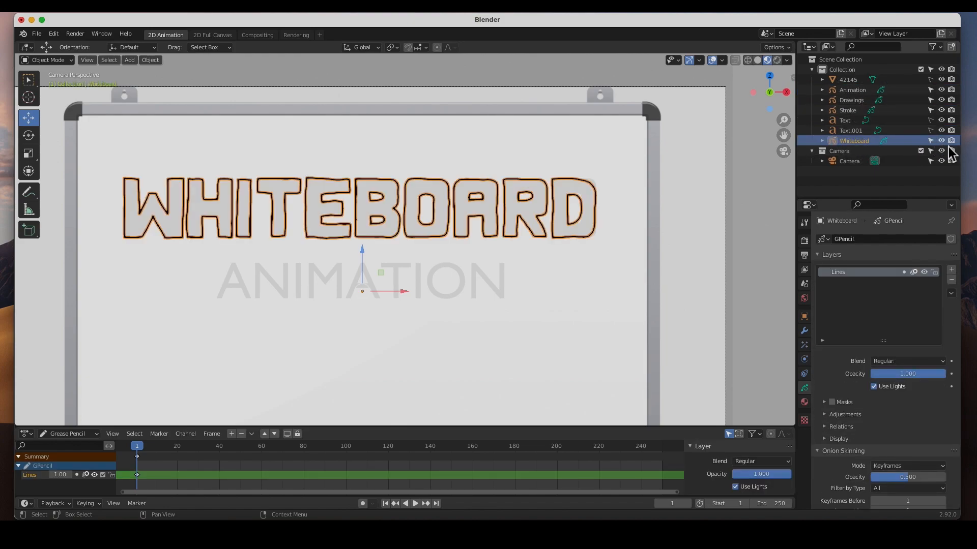
click(932, 142)
click(856, 93)
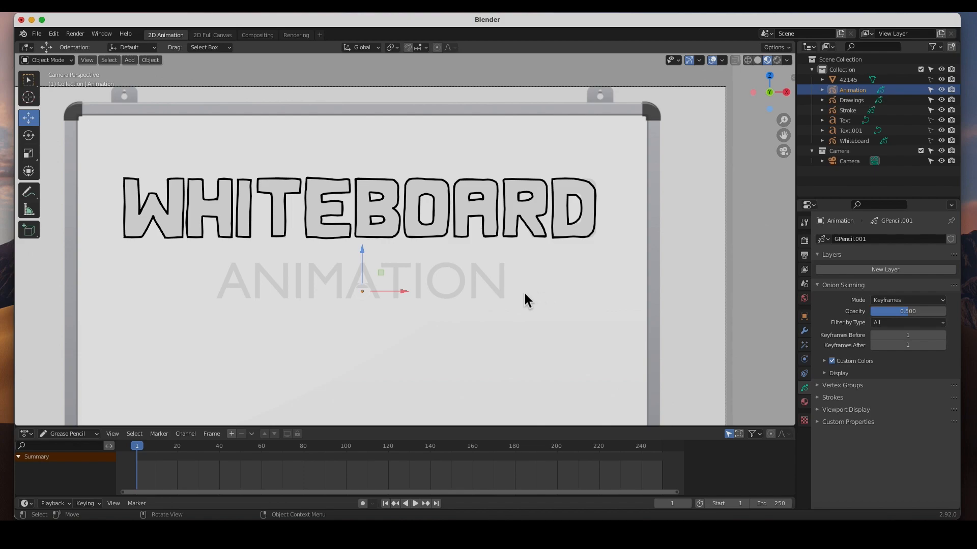
Switch the Animation object to Draw mode with the Pen brush, Blue.001 material and 40 px radius, discarding one test stroke.
scroll(234, 300, up, 4)
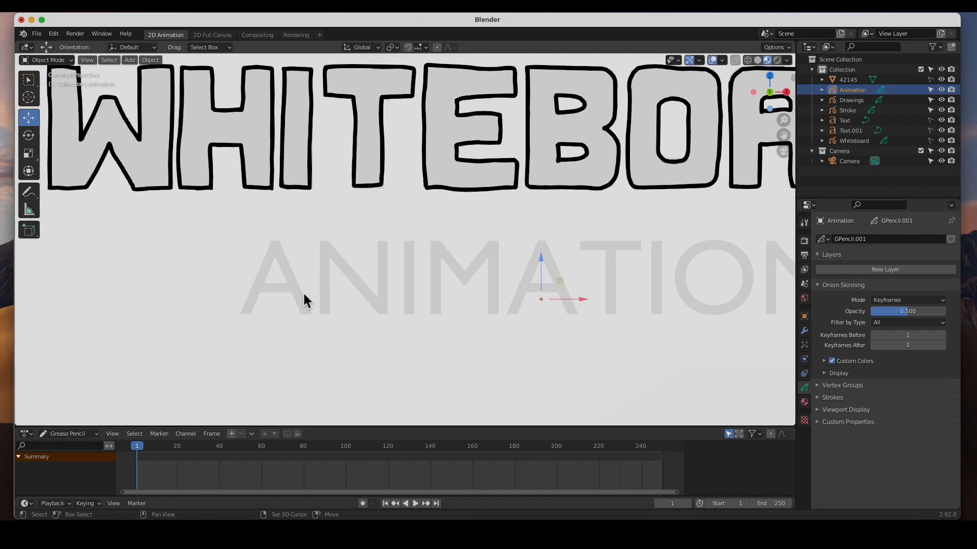
click(48, 60)
click(46, 93)
drag(346, 251, 423, 364)
key(ctrl+z)
Trace every letter of the ANIMATION guide text with single blue Pen strokes.
drag(275, 244, 246, 313)
drag(276, 244, 305, 313)
drag(256, 288, 294, 292)
mouse_move(326, 243)
mouse_down()
mouse_move(324, 315)
mouse_move(382, 243)
mouse_move(410, 315)
mouse_up()
mouse_move(436, 315)
mouse_down()
mouse_move(436, 242)
mouse_move(497, 240)
mouse_move(495, 315)
mouse_up()
mouse_move(508, 315)
mouse_down()
mouse_move(560, 274)
mouse_move(573, 318)
mouse_up()
drag(525, 290, 560, 286)
drag(566, 246, 636, 245)
drag(605, 246, 606, 316)
drag(654, 241, 656, 313)
mouse_move(732, 247)
mouse_down()
mouse_move(748, 263)
mouse_move(732, 248)
mouse_up()
ctrl+middle_drag(580, 298, 578, 338)
shift+middle_drag(659, 316, 442, 318)
drag(515, 247, 515, 308)
drag(515, 247, 569, 306)
drag(569, 244, 569, 307)
Draw a short horizontal blue dash on each side of the word ANIMATION.
drag(602, 270, 693, 270)
shift+drag(246, 353, 275, 352)
key(super+z)
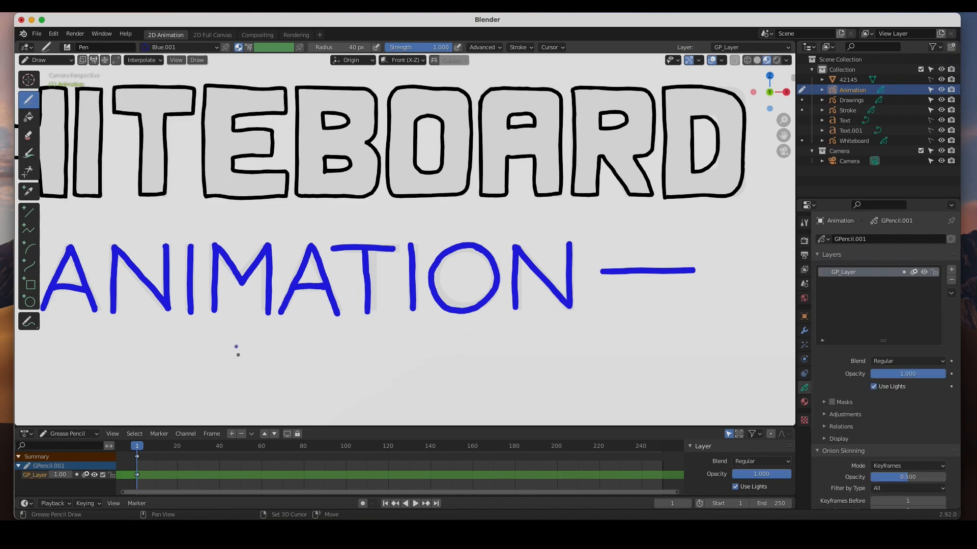
shift+middle_drag(244, 350, 538, 346)
drag(316, 269, 219, 265)
middle_drag(219, 266, 212, 271)
key(KP_0)
ctrl+middle_drag(509, 308, 395, 415)
shift+middle_drag(601, 304, 430, 306)
key(Home)
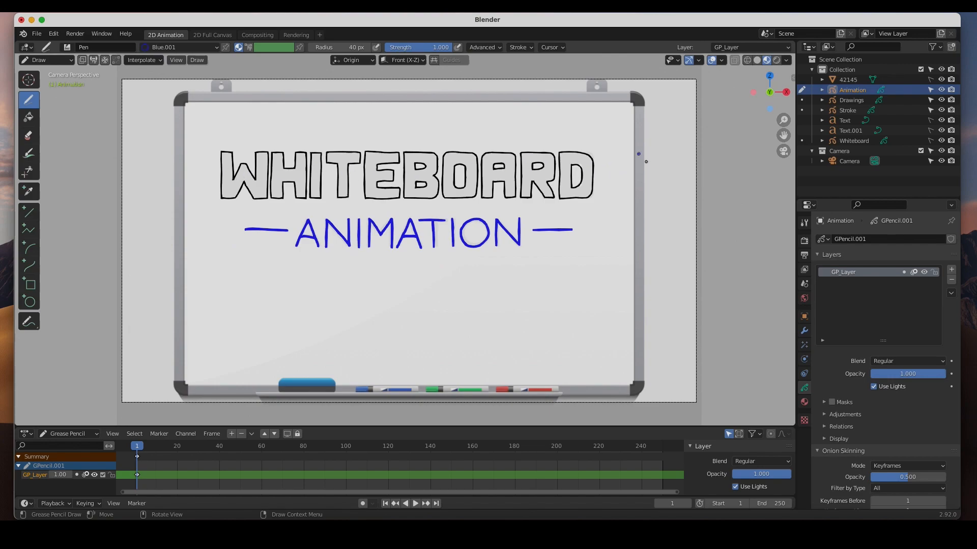
Check the visibility of the Whiteboard and Animation strokes, and hide both guide texts in the viewport.
click(941, 140)
click(942, 141)
click(942, 90)
click(942, 90)
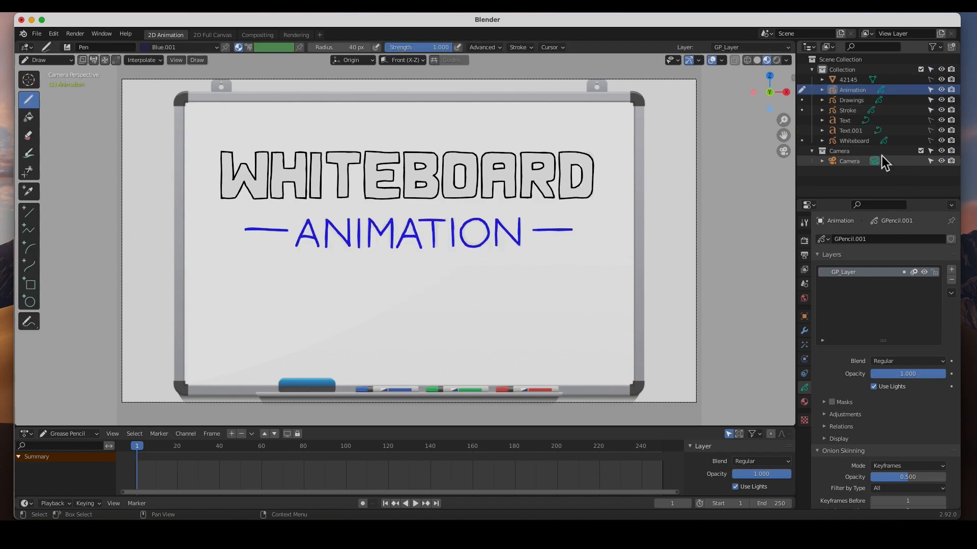
click(942, 123)
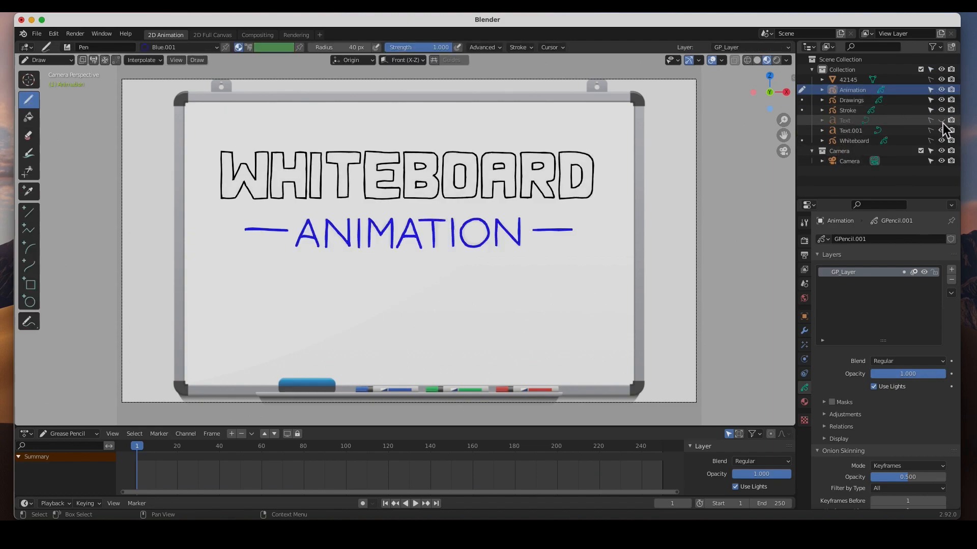
click(943, 131)
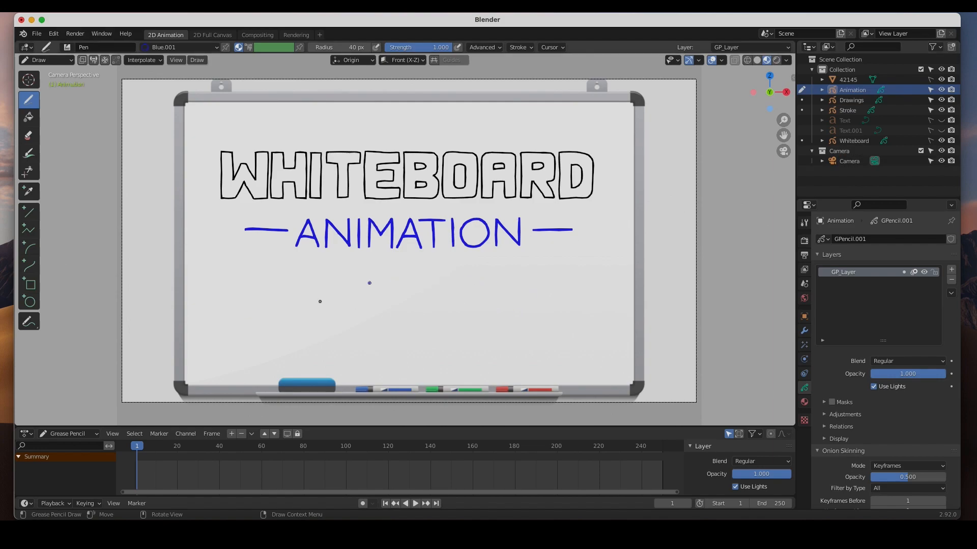
Return to Object Mode and make the Drawings Grease Pencil object active.
click(860, 100)
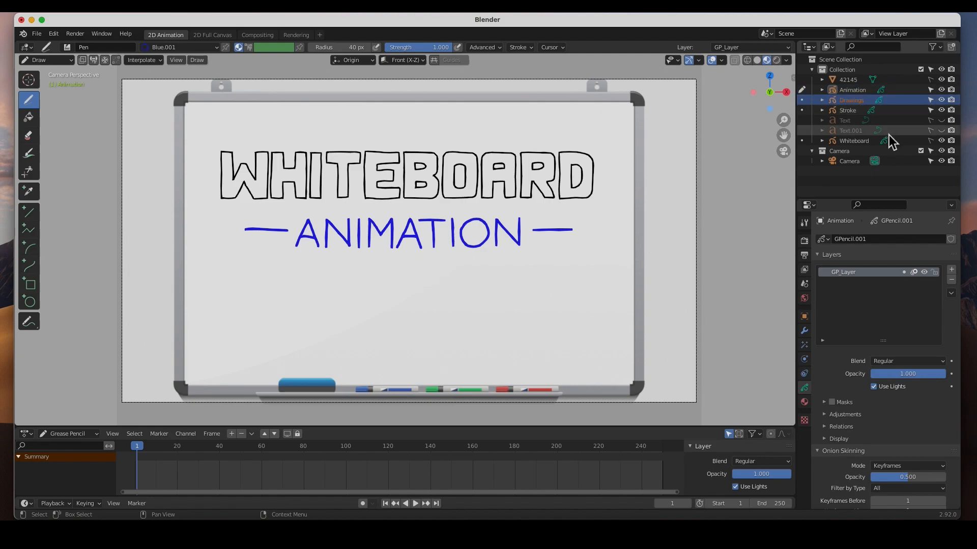
click(69, 63)
click(68, 74)
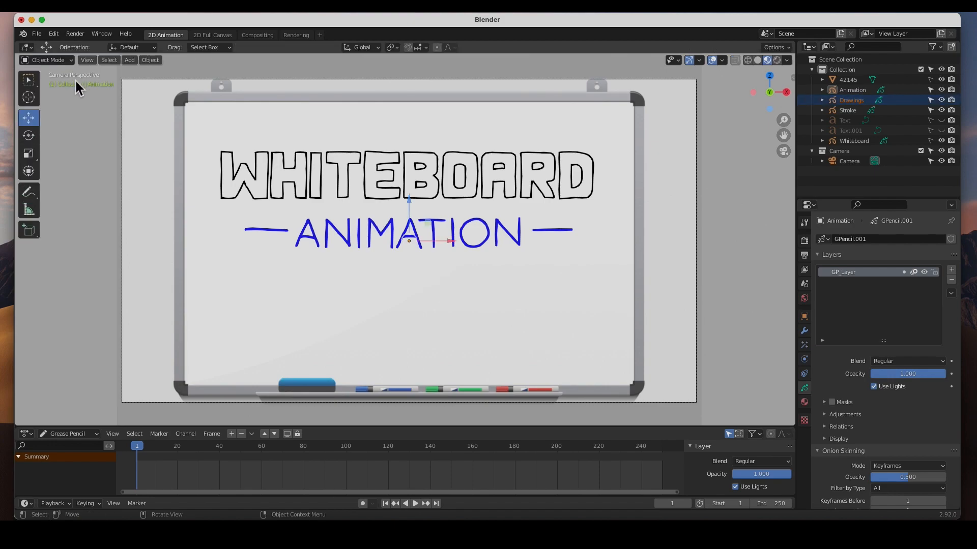
click(860, 101)
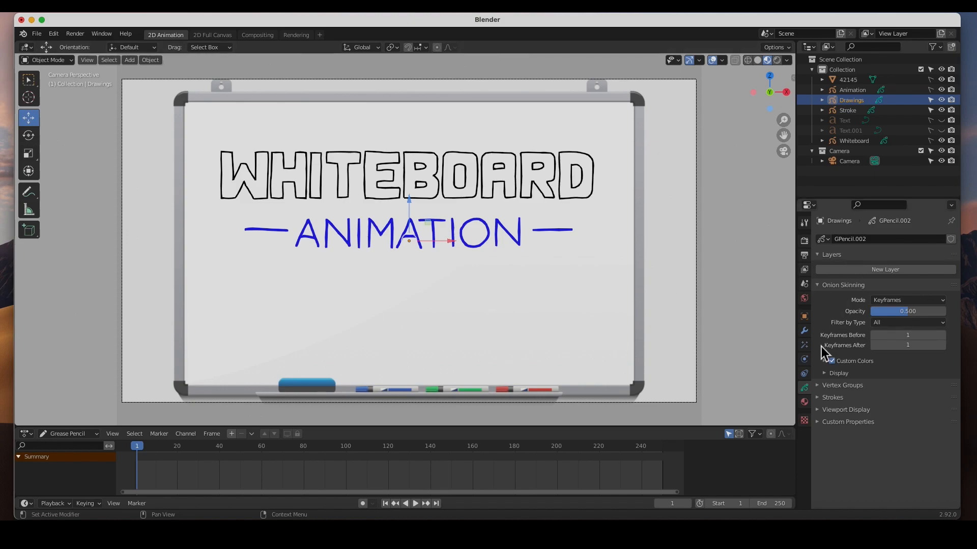
Add two layers to the Drawings Grease Pencil object, naming the upper one Guides and the lower one Lines.
click(885, 270)
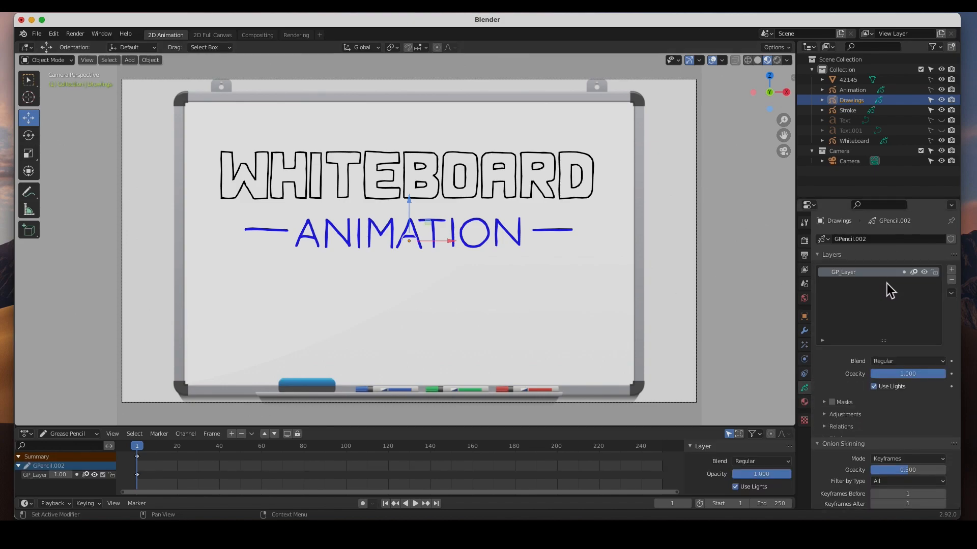
click(951, 269)
double_click(849, 275)
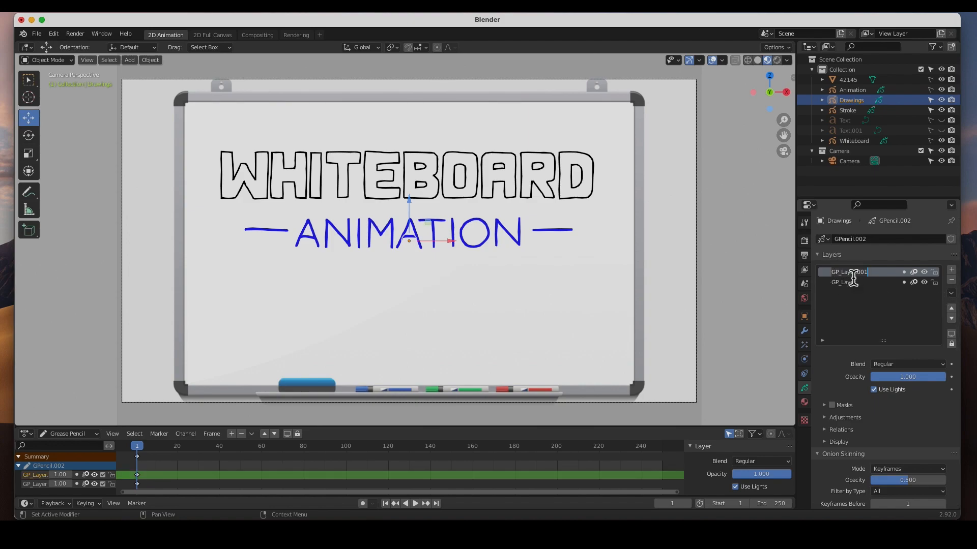
text(Guides)
click(850, 286)
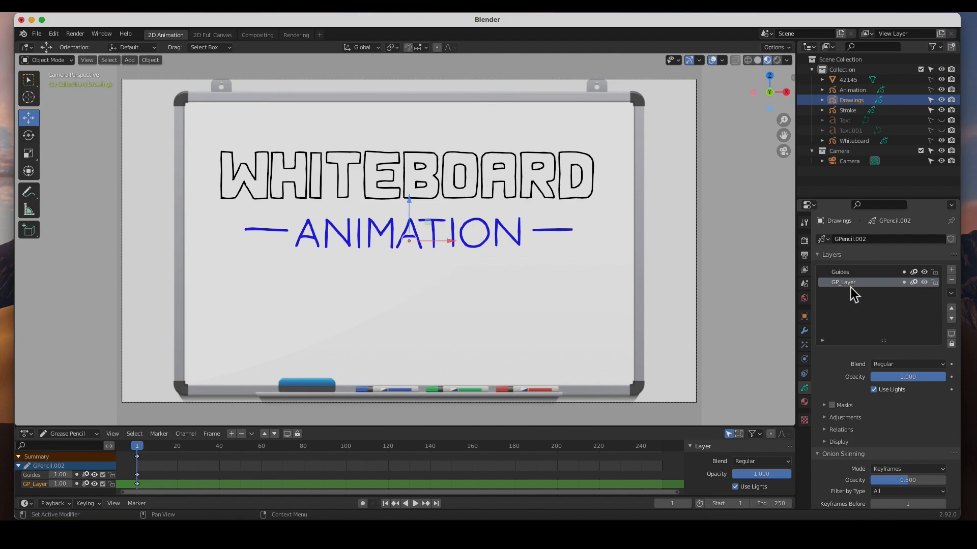
double_click(848, 285)
text(D)
text(Lines)
In Draw mode, draw a wide green guide rectangle below the word ANIMATION on the Guides layer.
click(852, 273)
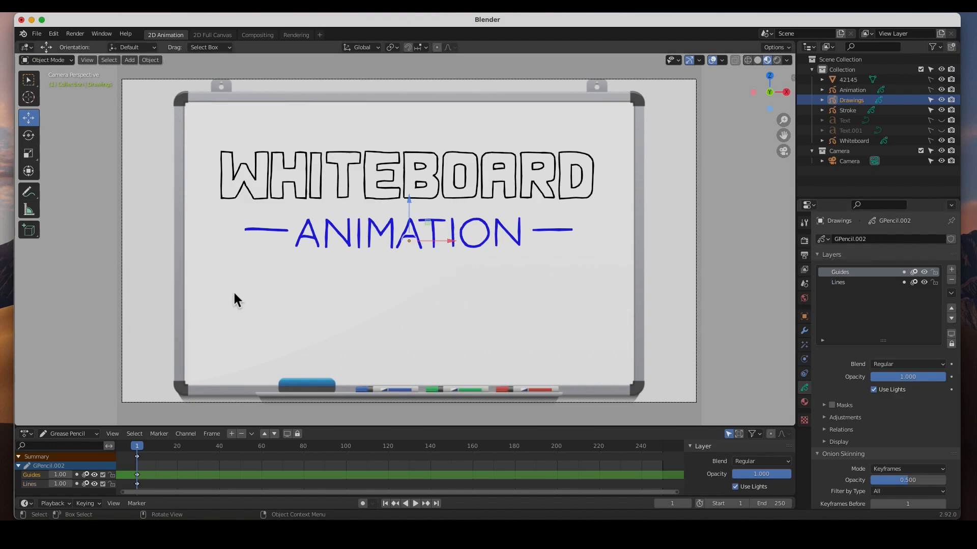
click(56, 60)
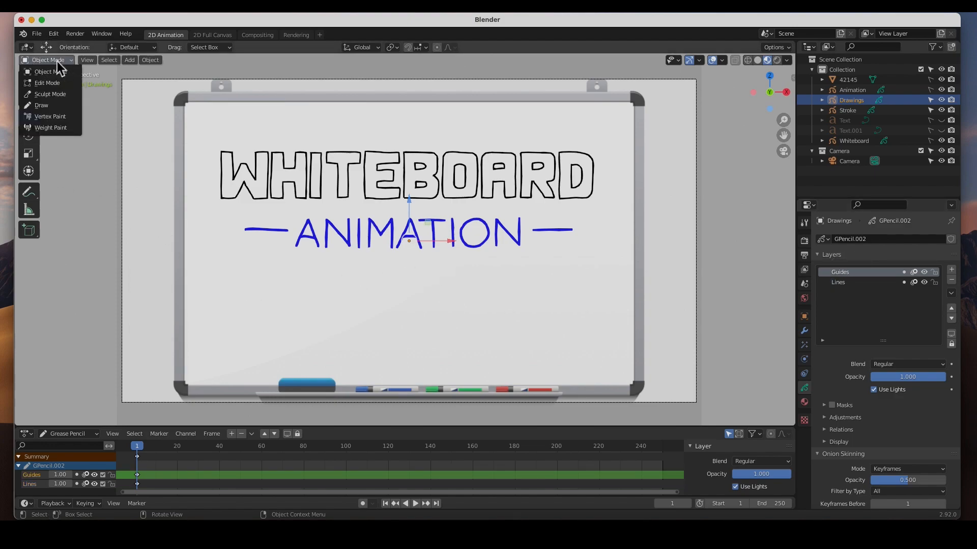
click(56, 104)
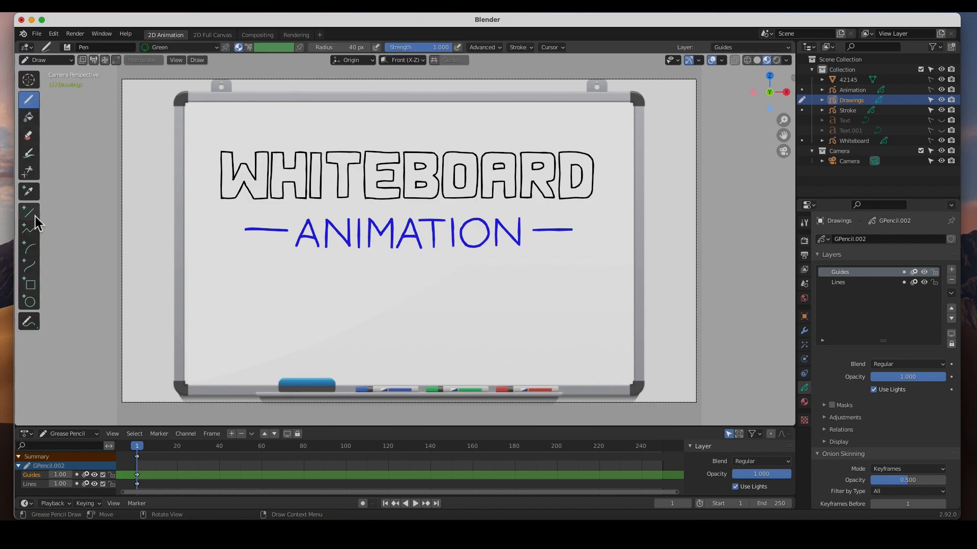
click(30, 284)
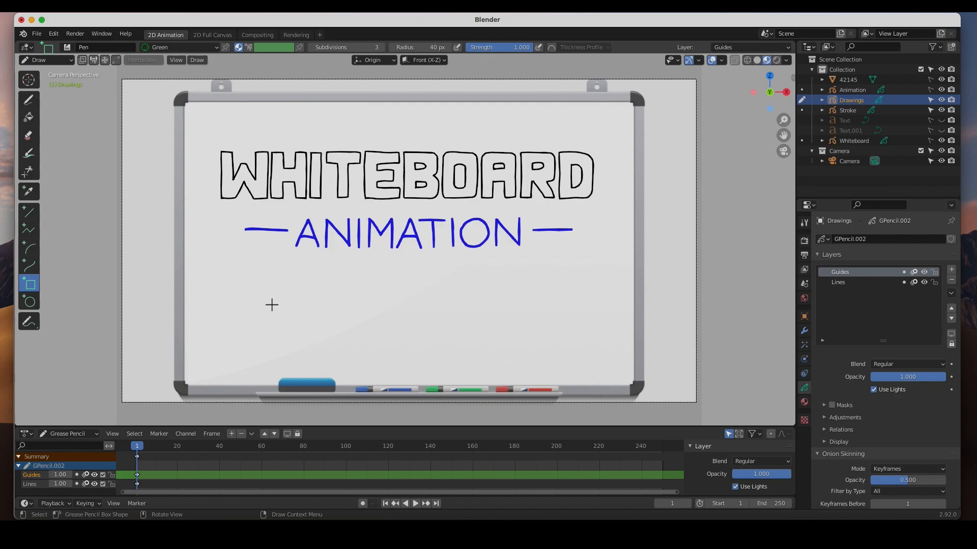
drag(247, 298, 575, 340)
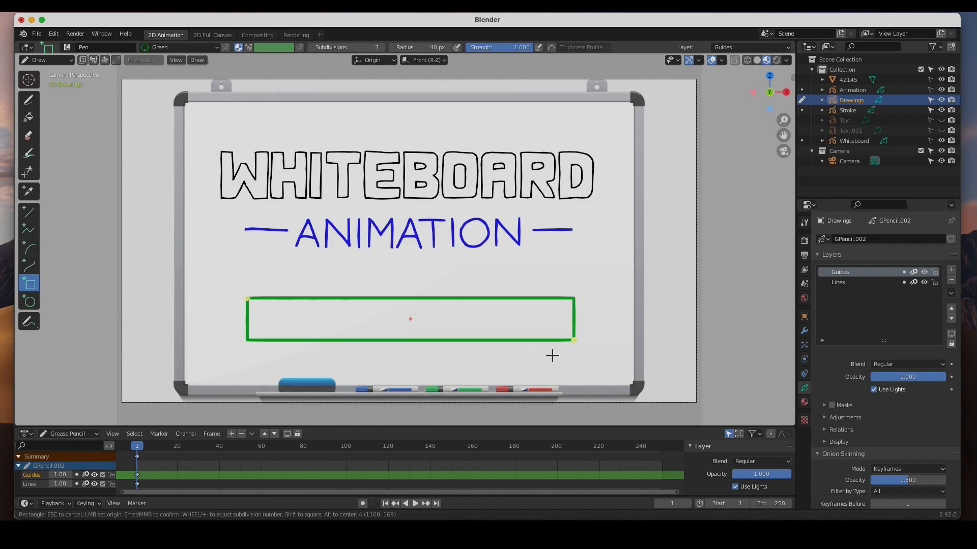
key(Return)
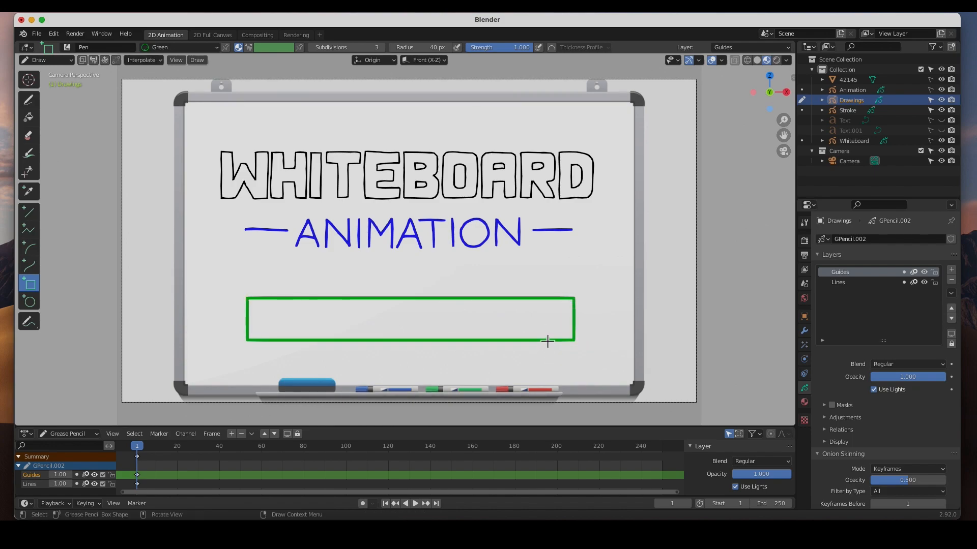
Draw a vertical green guide line through the middle of the rectangle, and lower the Guides layer's opacity to about 0.23.
click(31, 214)
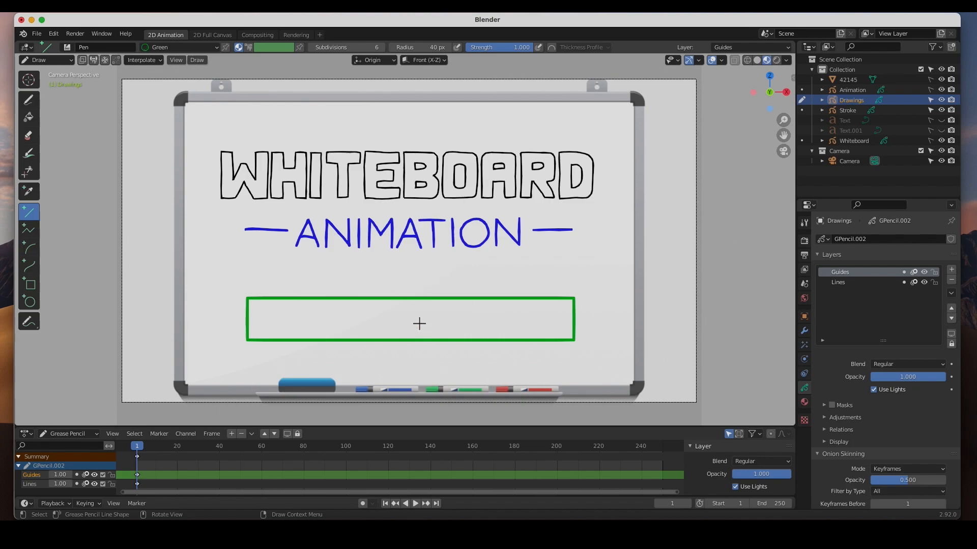
drag(417, 265, 426, 370)
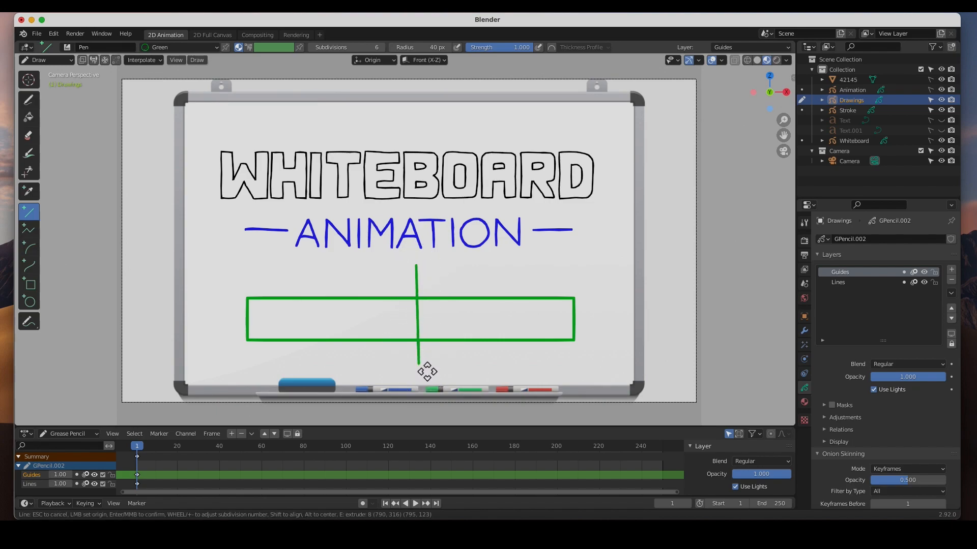
key(Return)
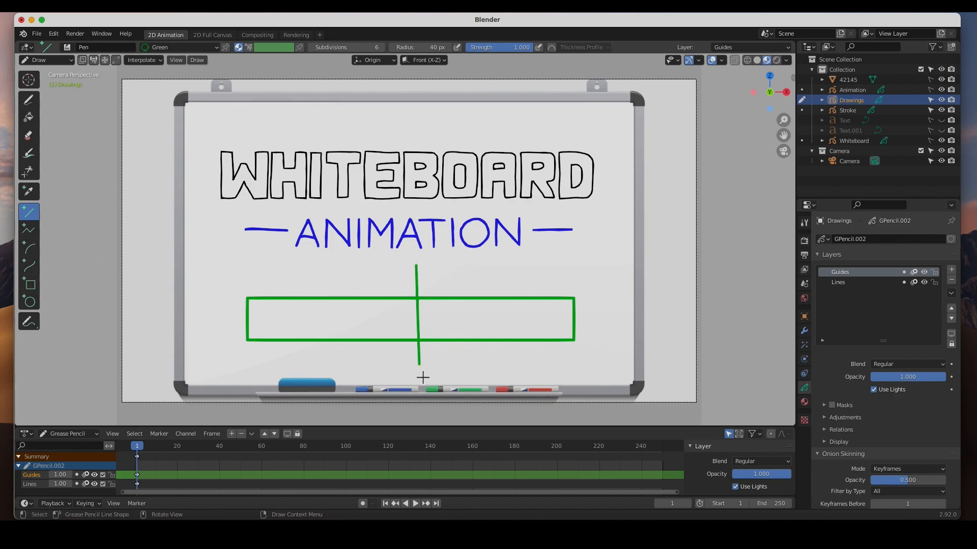
drag(919, 381, 853, 388)
On the Lines layer, draw a blue light bulb with three short rays near the left end of the guide rectangle.
click(847, 283)
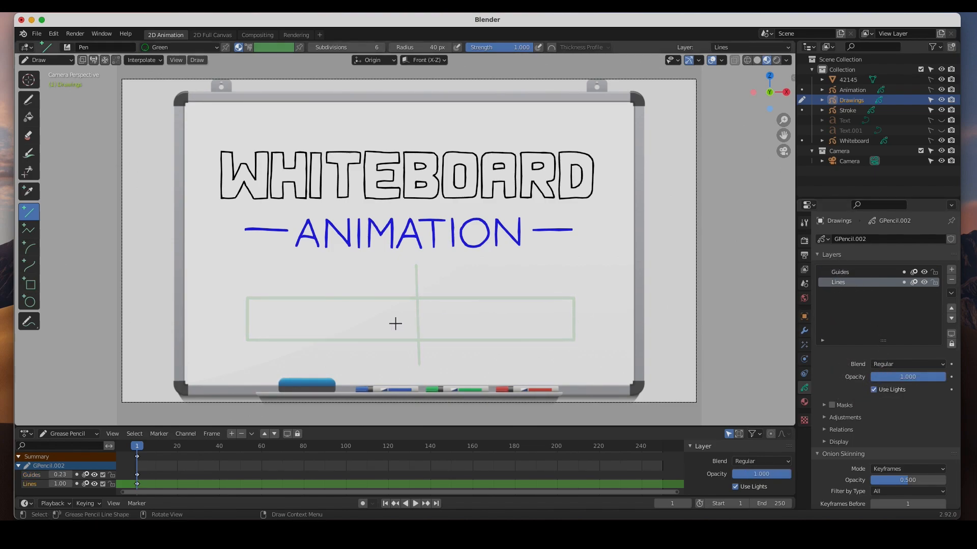
click(28, 100)
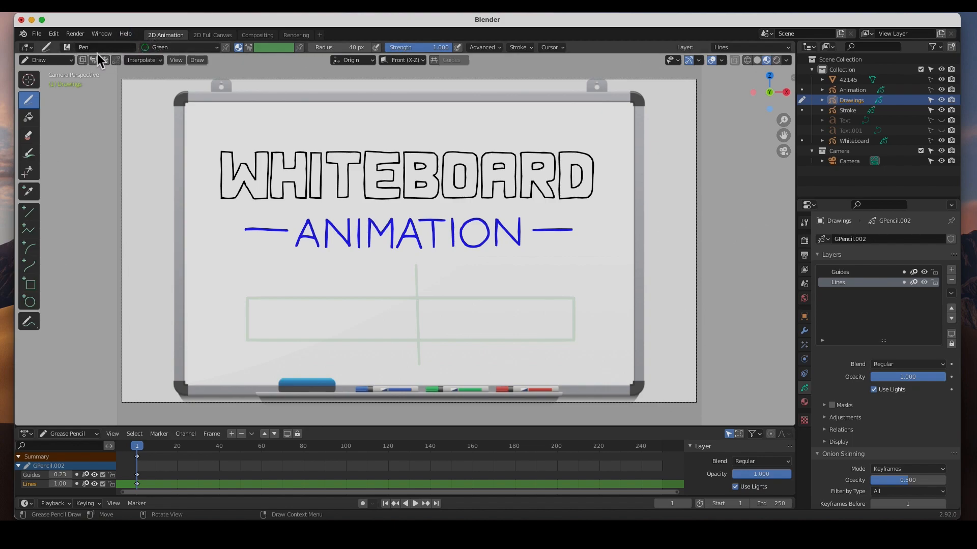
click(214, 49)
click(134, 83)
mouse_move(307, 307)
mouse_down()
mouse_move(292, 308)
mouse_move(288, 328)
mouse_up()
mouse_move(297, 340)
mouse_down()
mouse_move(308, 335)
mouse_move(307, 309)
mouse_move(304, 345)
mouse_move(305, 318)
mouse_move(292, 315)
mouse_move(302, 328)
mouse_move(301, 313)
mouse_move(301, 350)
mouse_up()
mouse_move(322, 288)
mouse_down()
mouse_move(314, 298)
mouse_move(300, 289)
mouse_up()
drag(273, 287, 280, 293)
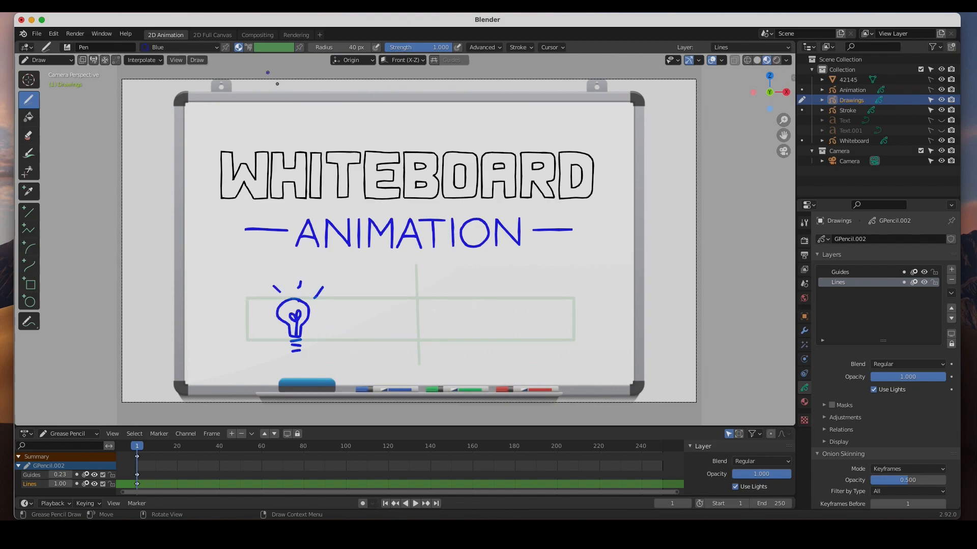
Draw a green block arrow with a thick lower edge, pointing right, beside the light bulb.
click(216, 49)
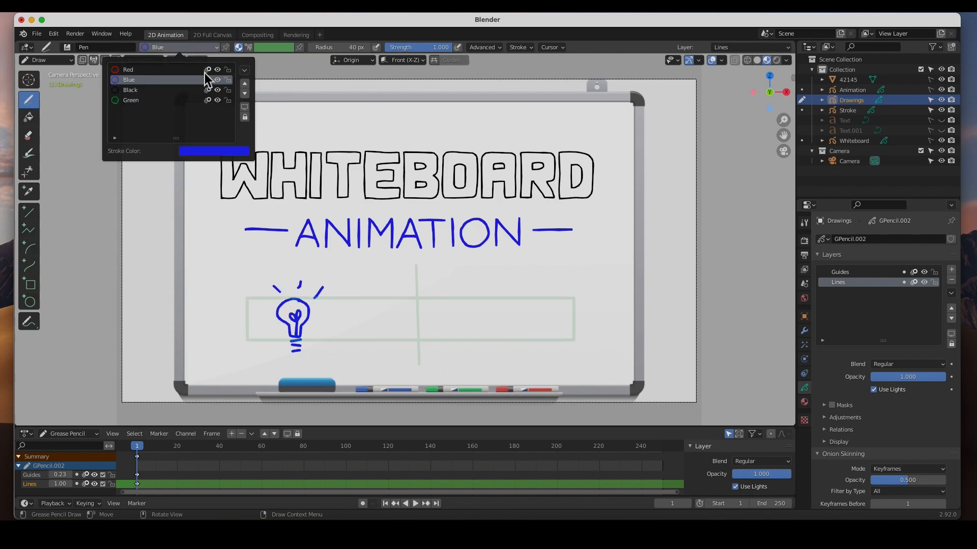
click(135, 99)
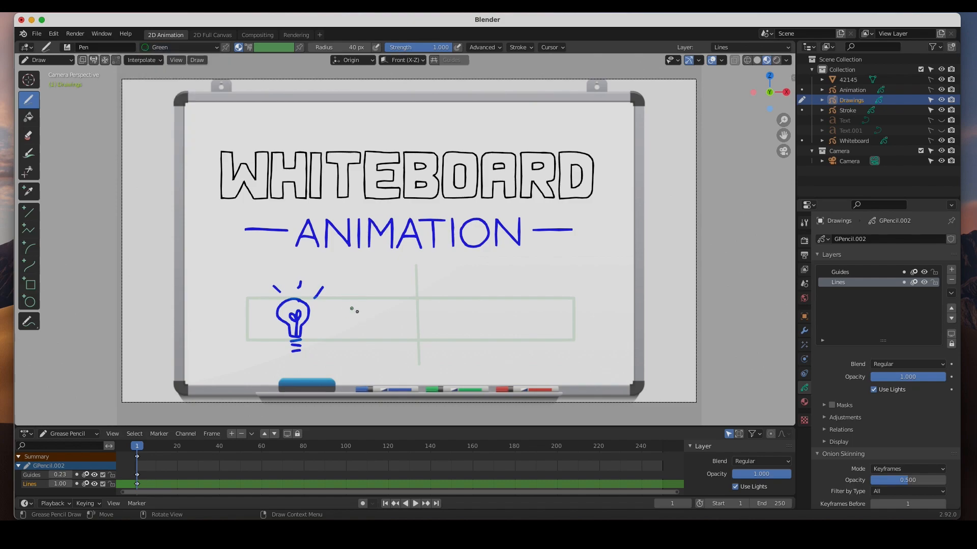
mouse_move(356, 311)
mouse_down()
mouse_move(356, 329)
mouse_move(396, 313)
mouse_move(397, 302)
mouse_move(428, 330)
mouse_move(399, 339)
mouse_move(396, 329)
mouse_move(356, 330)
mouse_up()
mouse_move(426, 332)
mouse_down()
mouse_move(420, 326)
mouse_move(404, 344)
mouse_move(371, 334)
mouse_move(393, 332)
mouse_up()
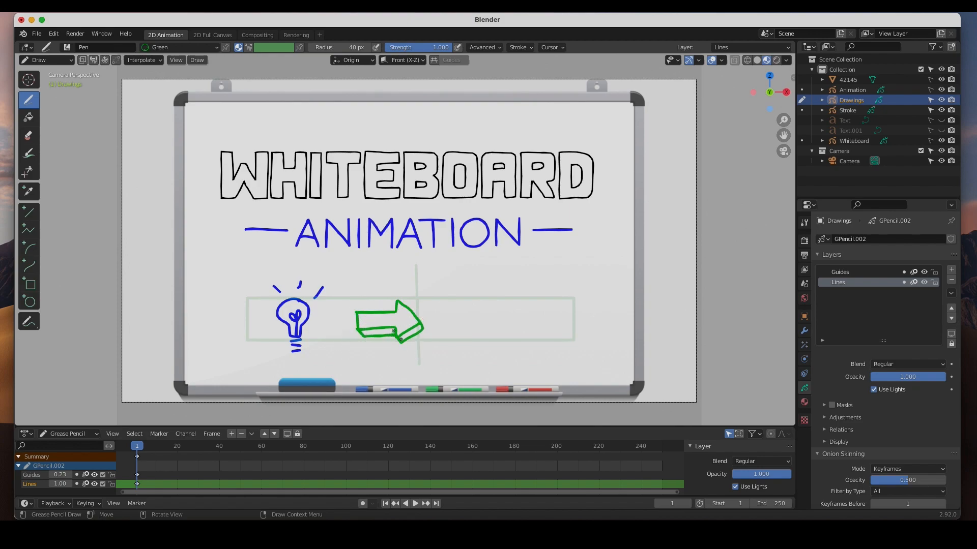
Draw a black mouse-head outline with two round ears to the right of the green arrow.
click(211, 49)
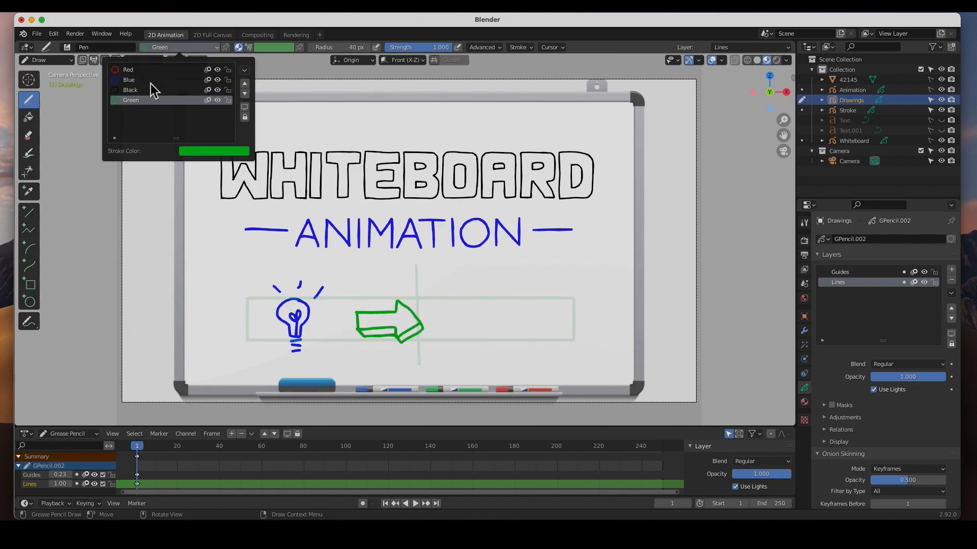
click(132, 90)
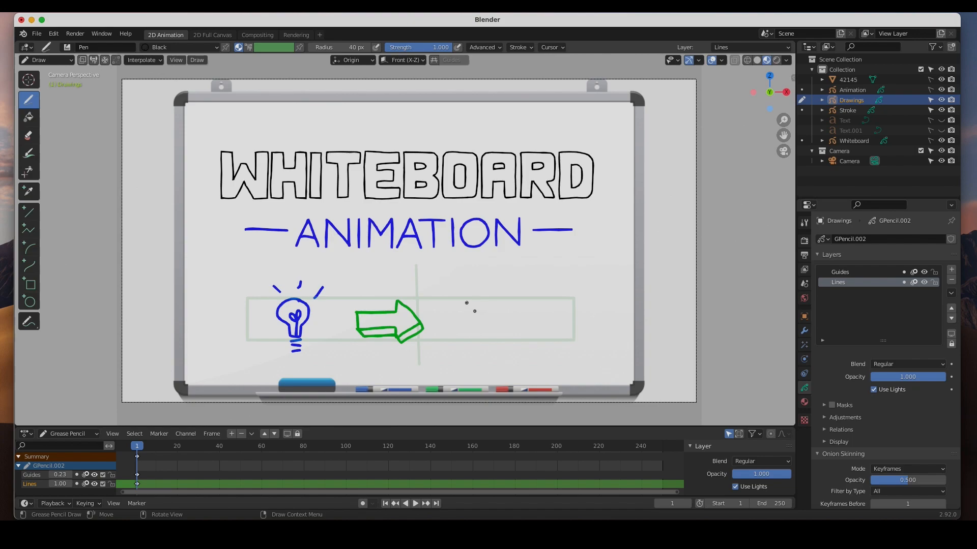
mouse_move(483, 306)
mouse_down()
mouse_move(448, 300)
mouse_move(442, 319)
mouse_move(468, 345)
mouse_move(497, 340)
mouse_move(519, 319)
mouse_move(506, 303)
mouse_move(493, 309)
mouse_up()
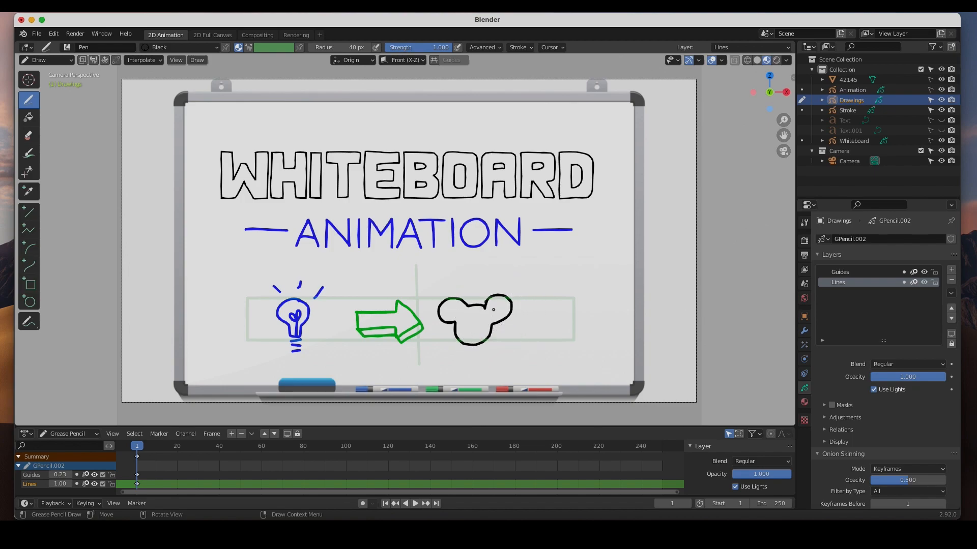
Draw a large red heart right of the mouse head, with two small red hearts at its upper right.
click(181, 48)
click(132, 69)
mouse_move(552, 342)
mouse_down()
mouse_move(573, 321)
mouse_move(568, 302)
mouse_move(558, 315)
mouse_move(539, 300)
mouse_move(524, 313)
mouse_move(561, 348)
mouse_up()
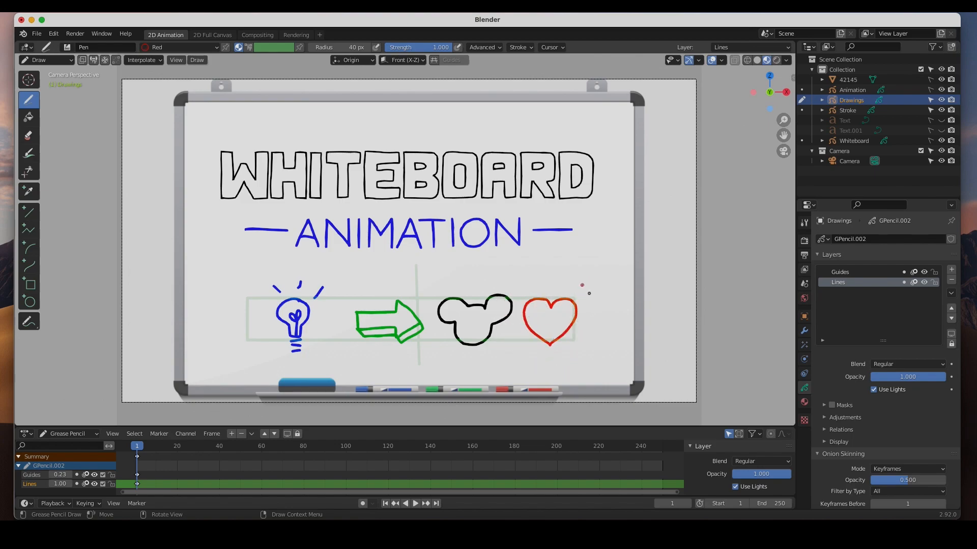
mouse_move(580, 290)
mouse_down()
mouse_move(585, 266)
mouse_move(581, 292)
mouse_move(602, 304)
mouse_move(590, 308)
mouse_up()
In Edit Mode, hide the Guides layer and move the green arrow left towards the light bulb.
click(64, 62)
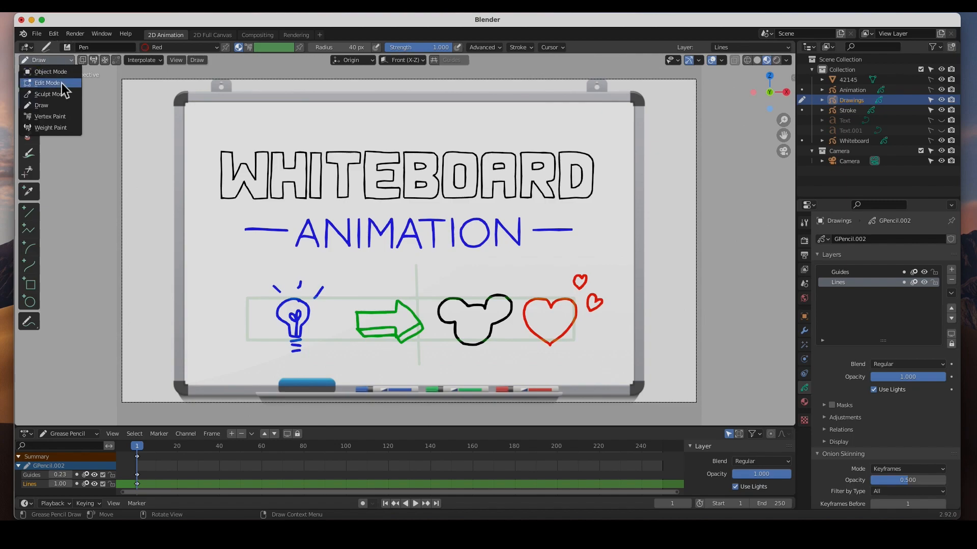
click(61, 82)
mouse_move(356, 290)
mouse_down()
mouse_move(434, 344)
mouse_move(427, 355)
mouse_up()
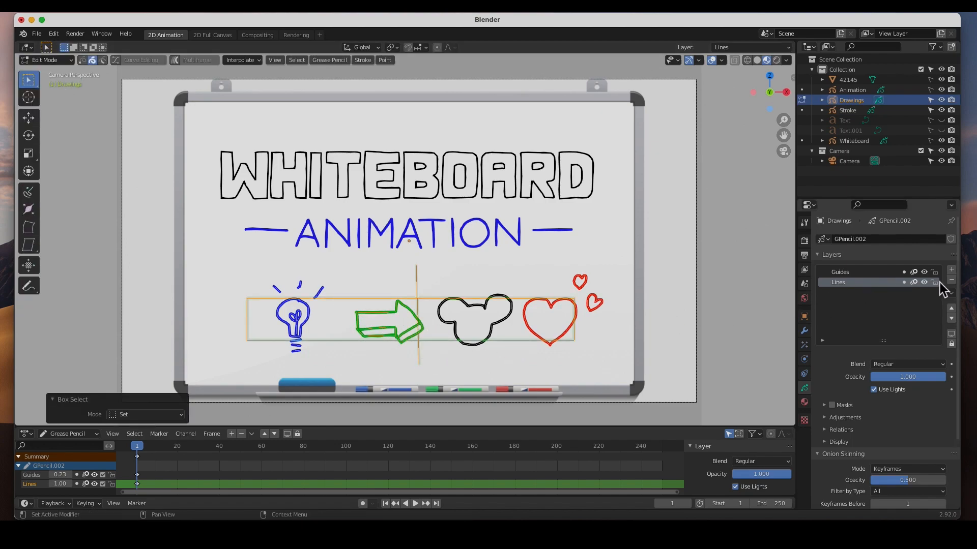
click(924, 273)
mouse_move(349, 295)
mouse_down()
mouse_move(365, 340)
mouse_move(426, 343)
mouse_up()
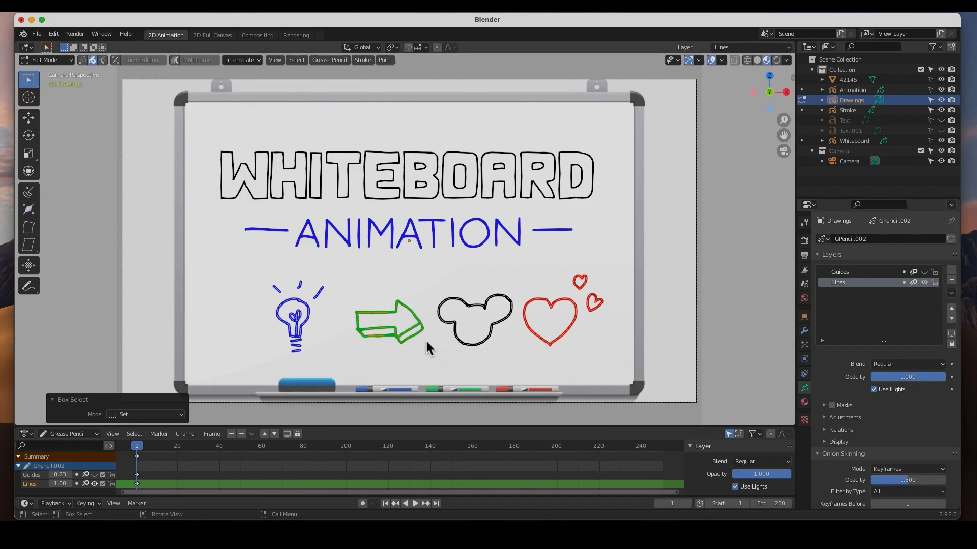
click(30, 120)
drag(435, 336, 416, 337)
Move the mouse head about 0.1 m left and all drawings together about 0.38 m left, ending in Object Mode with nothing selected.
mouse_move(433, 288)
mouse_down()
mouse_move(451, 321)
mouse_move(511, 353)
mouse_up()
drag(506, 317, 499, 319)
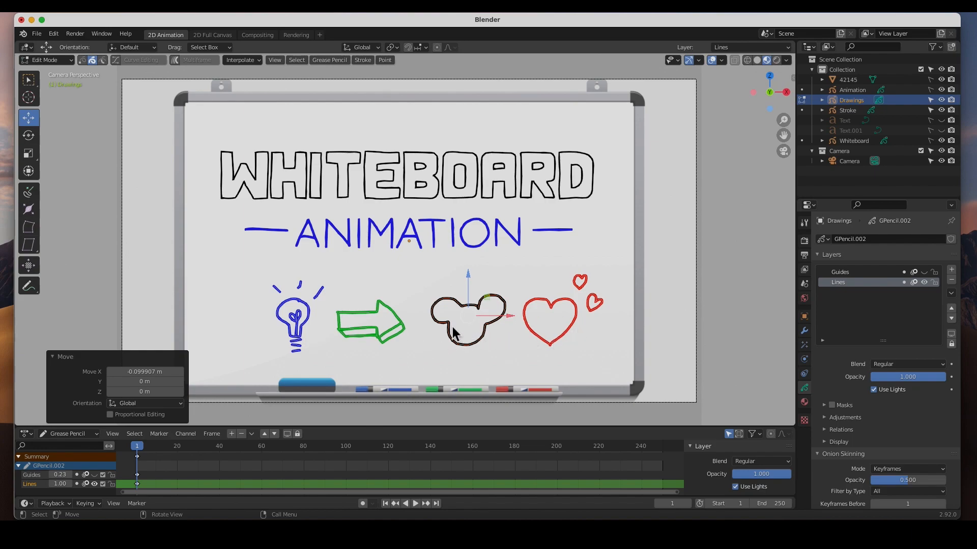
drag(241, 258, 620, 357)
drag(465, 316, 441, 316)
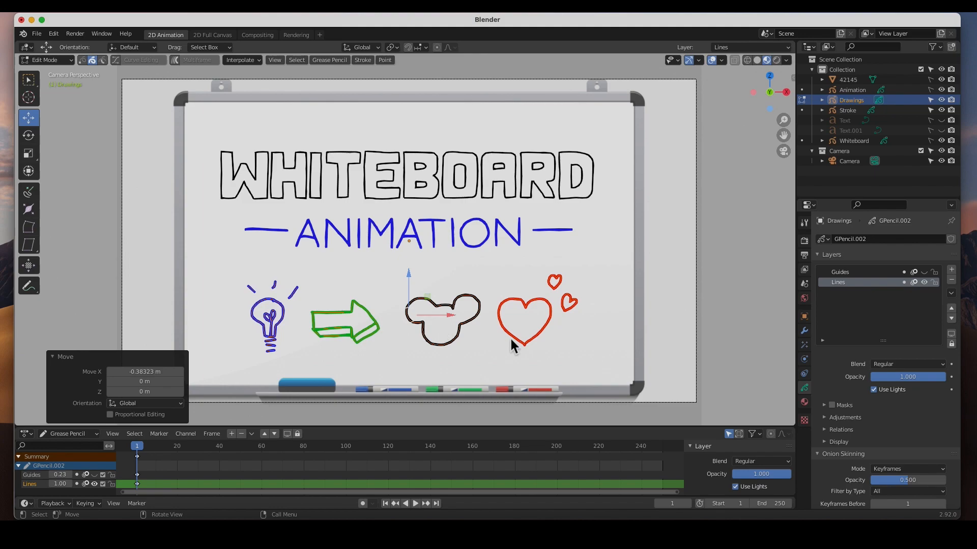
click(710, 322)
key(Tab)
click(737, 263)
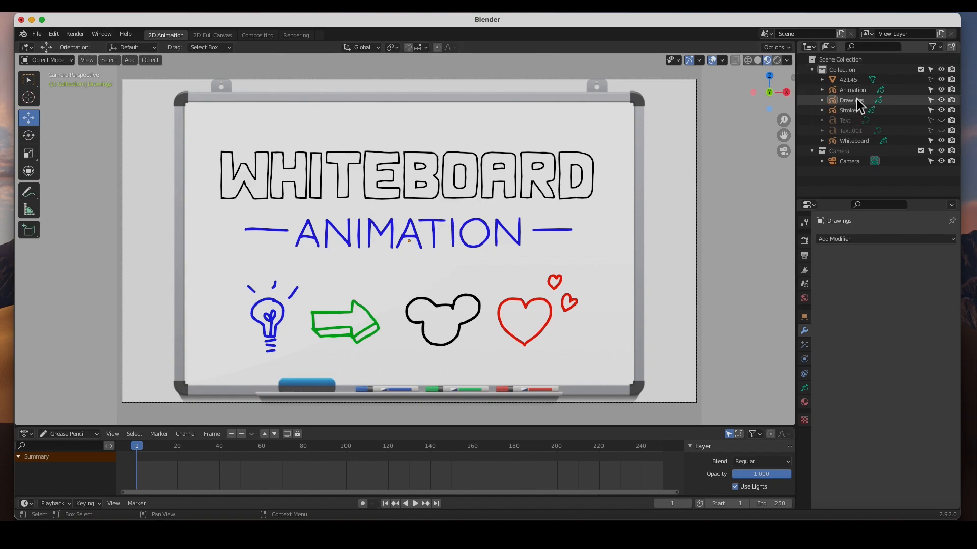
Add a Build modifier to the Whiteboard Grease Pencil object.
click(860, 143)
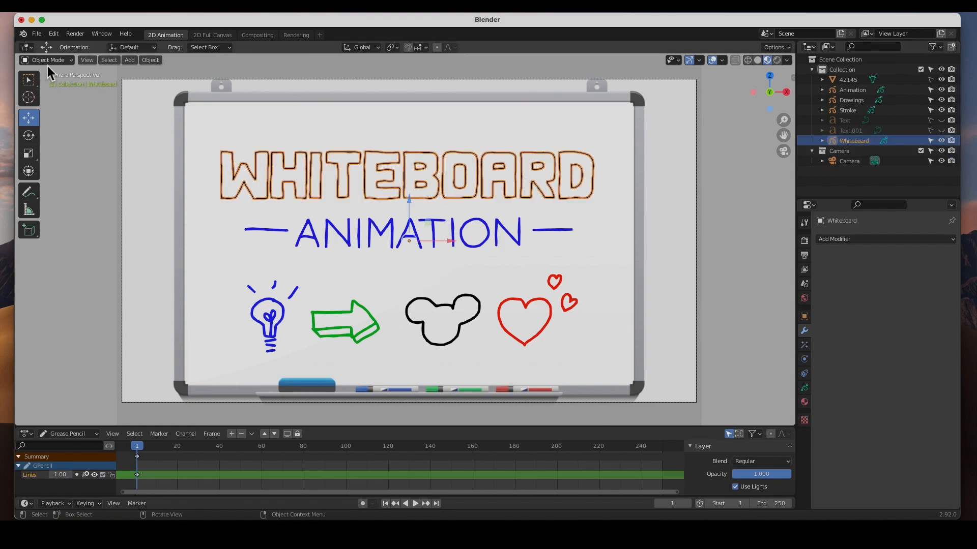
click(853, 243)
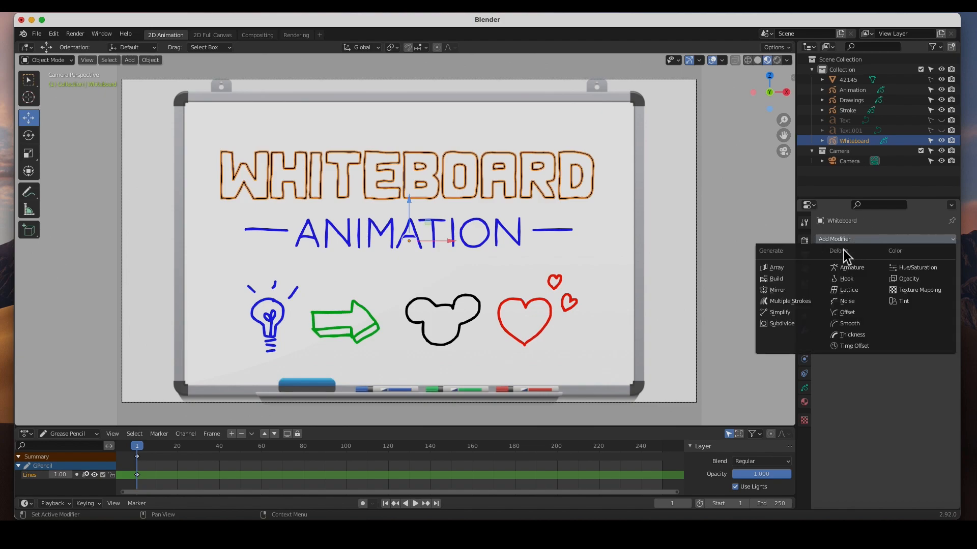
click(782, 279)
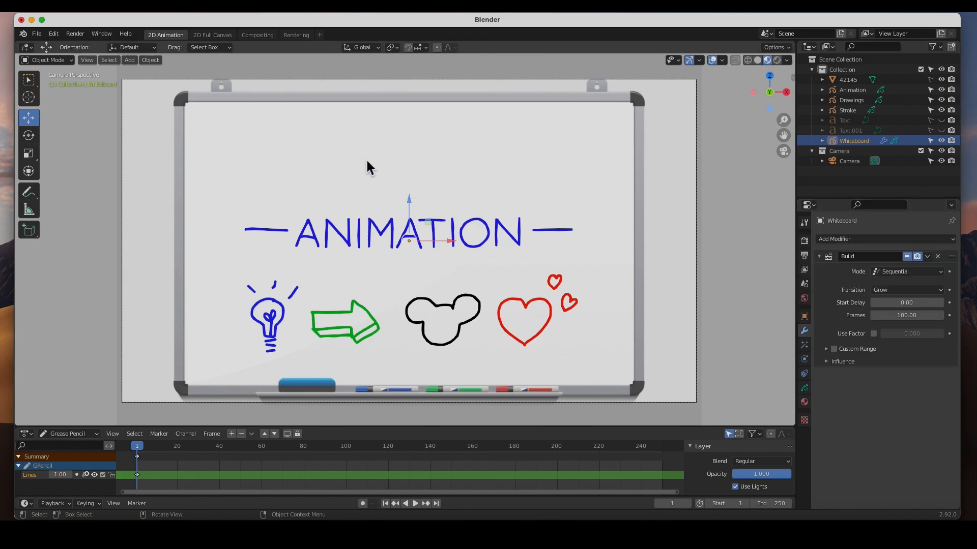
Play the animation to check how the WHITEBOARD strokes build up, and return to the first frame.
click(415, 503)
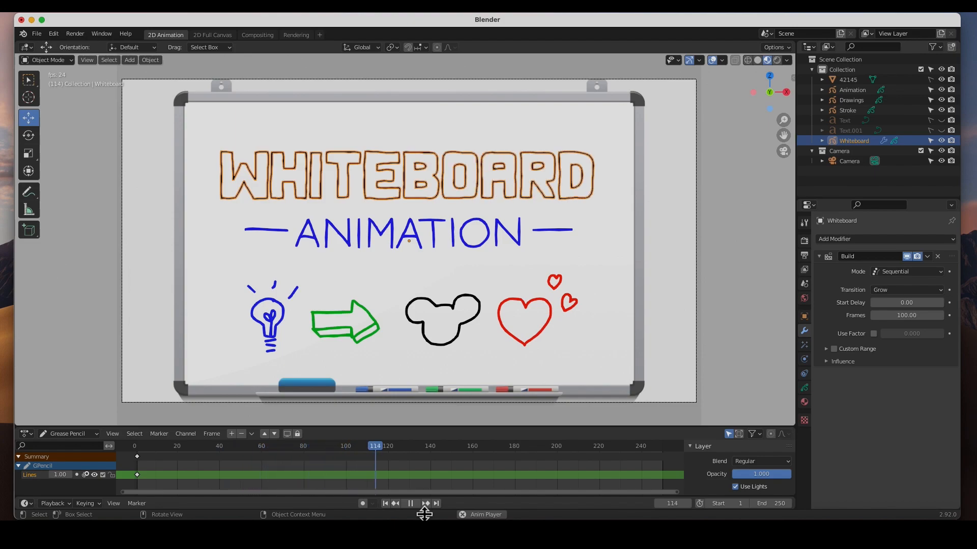
click(411, 504)
click(385, 503)
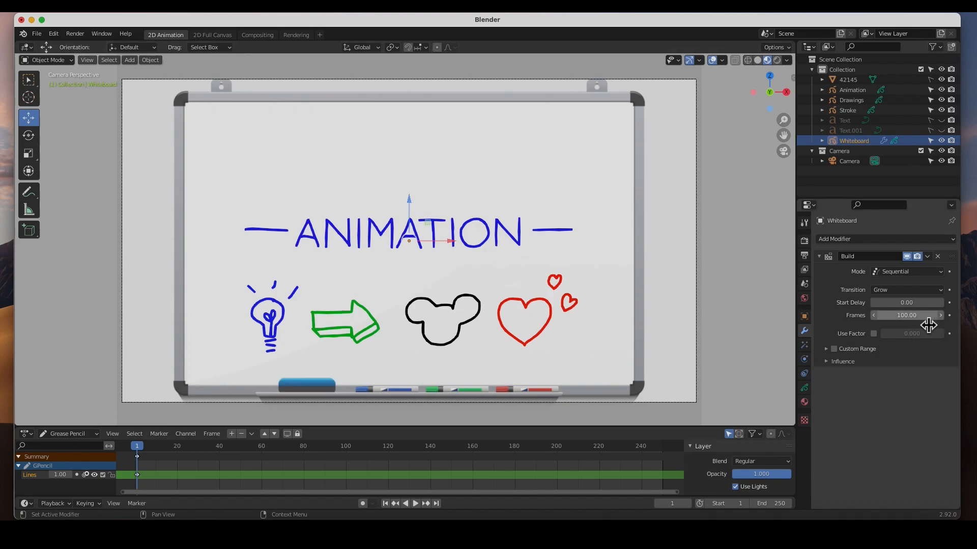
Turn on the Build modifier's Custom Range to examine its start and end settings, and turn it off again.
click(827, 351)
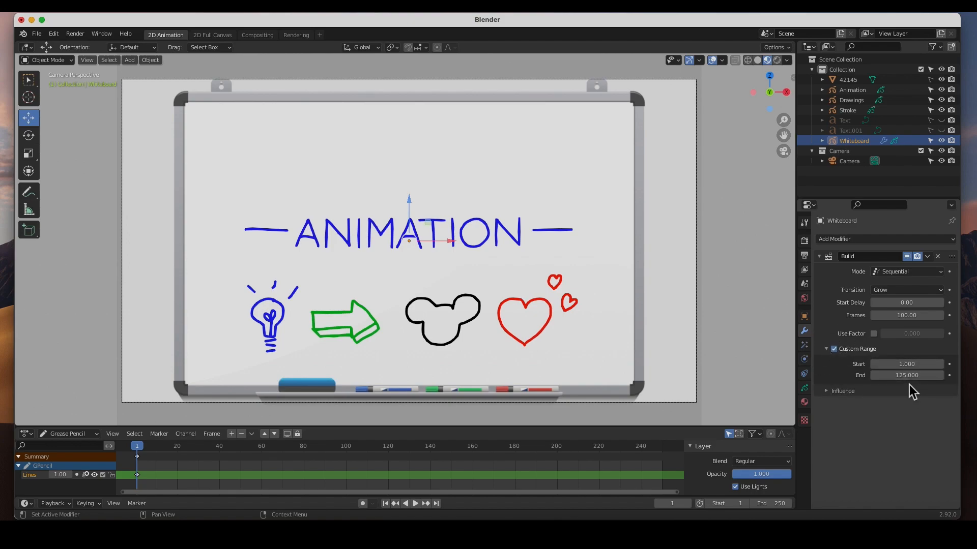
click(833, 349)
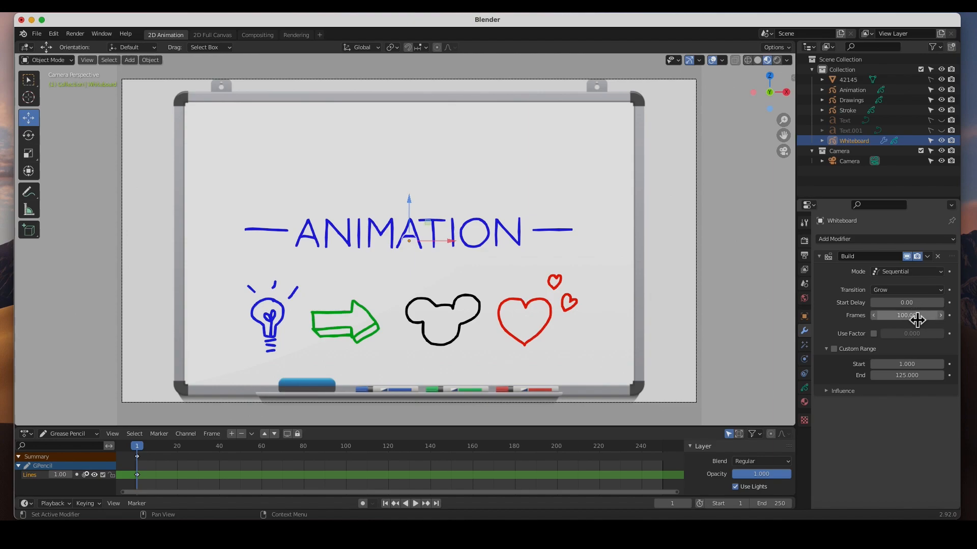
Play the animation to review the timing of the WHITEBOARD strokes, and return to the first frame.
click(416, 503)
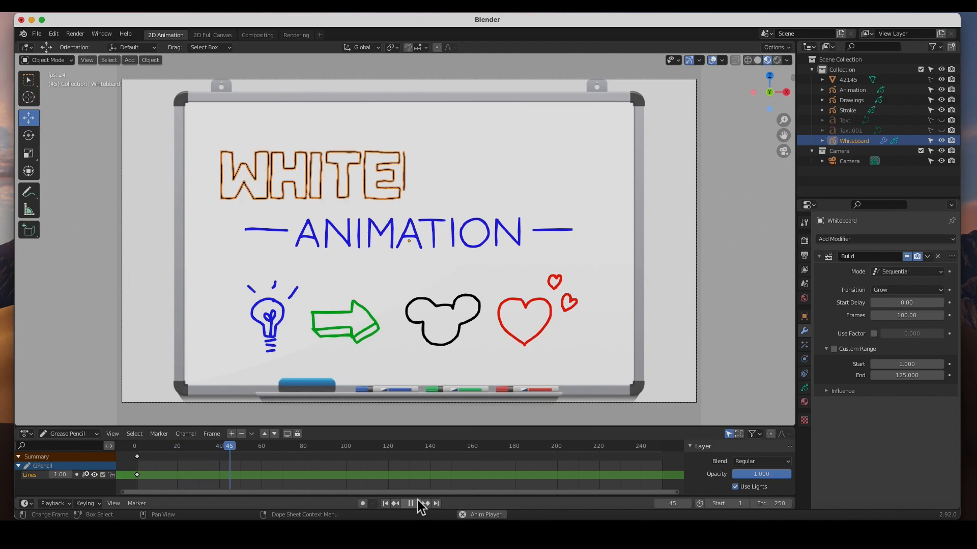
drag(299, 447, 135, 445)
key(space)
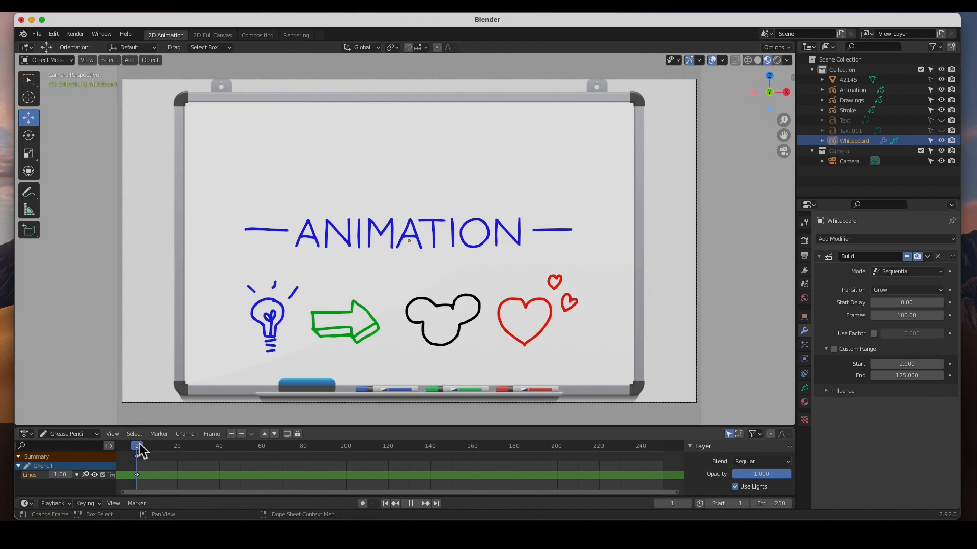
Add a Build modifier to the Animation Grease Pencil object.
click(855, 91)
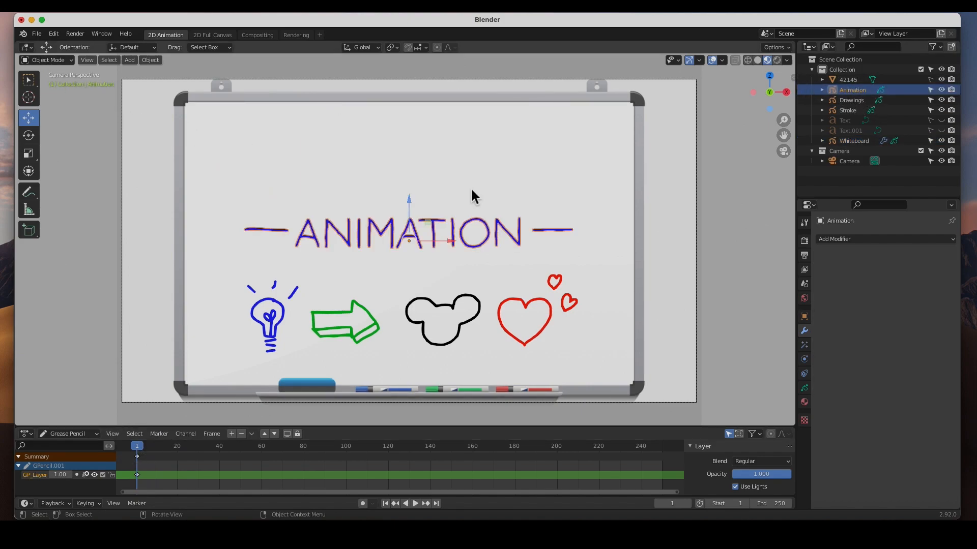
click(862, 240)
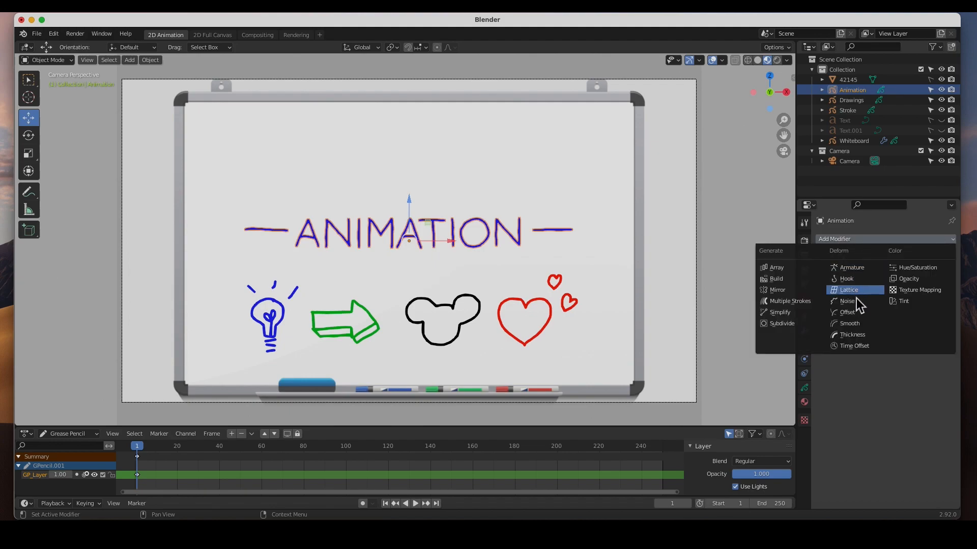
click(780, 280)
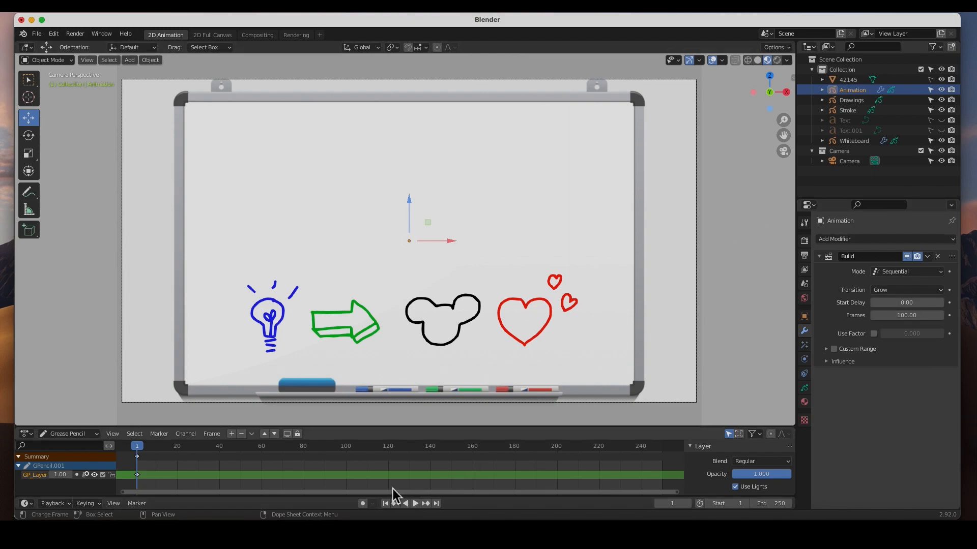
Scrub to frame 80 and set the Animation object's Build modifier to a Start Delay of 80 and 50 Frames.
mouse_move(141, 454)
mouse_down()
mouse_move(325, 446)
mouse_move(284, 444)
mouse_move(305, 452)
mouse_up()
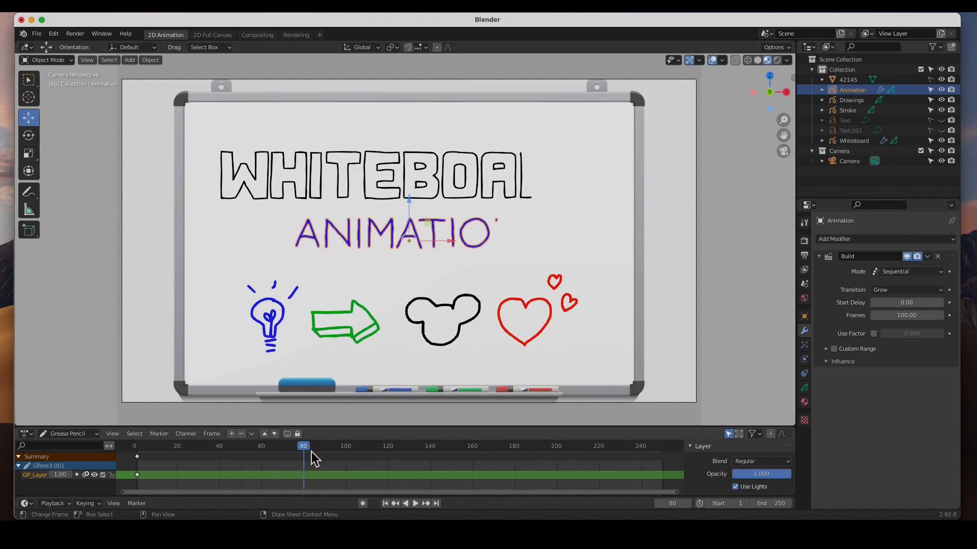
double_click(919, 303)
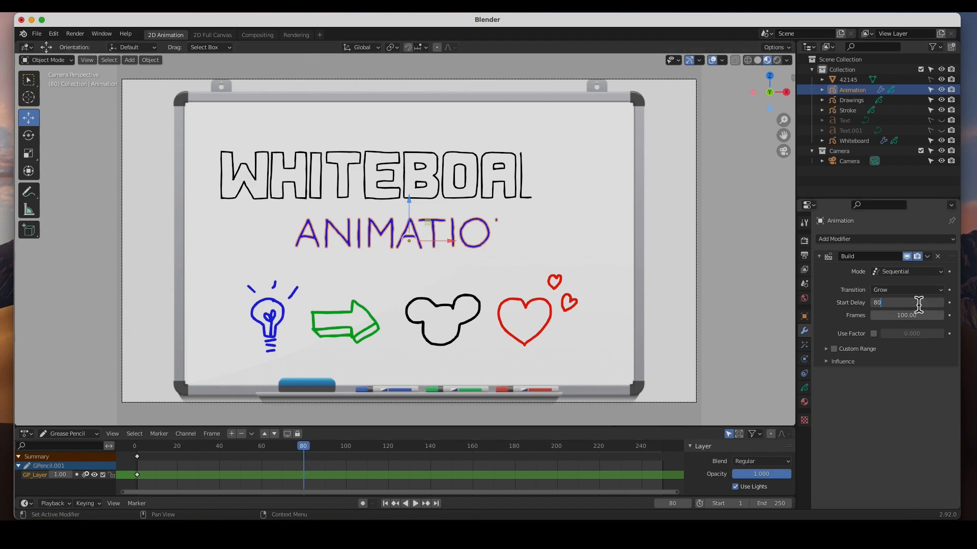
key(Return)
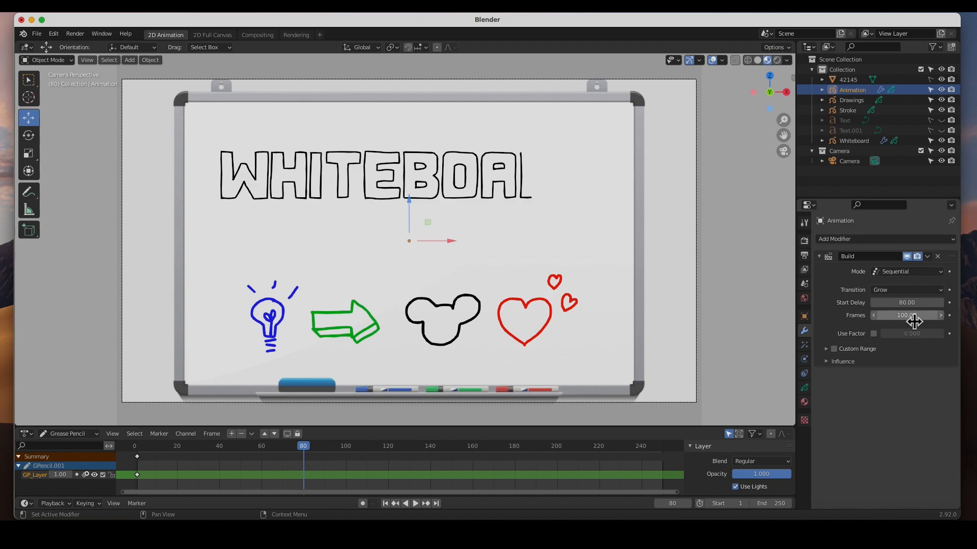
double_click(914, 322)
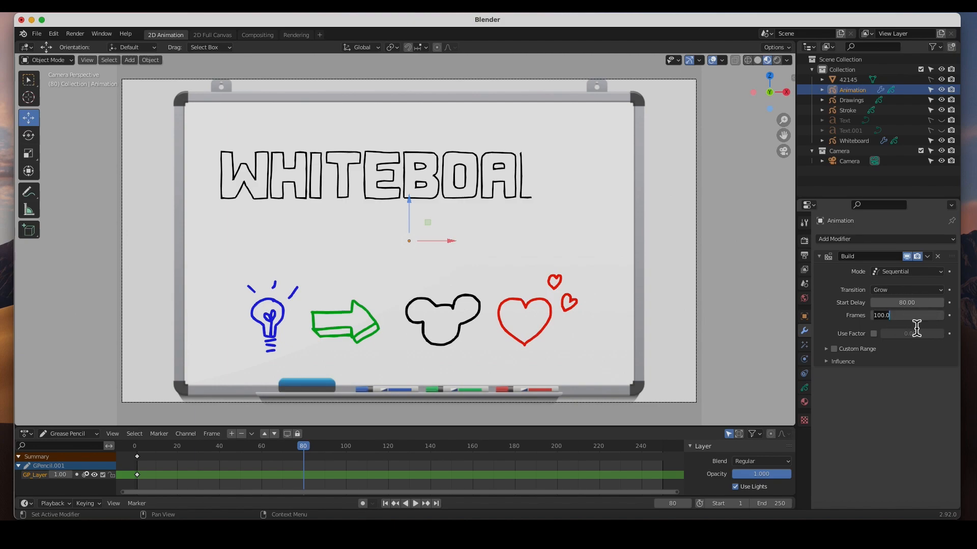
key(Return)
Play the animation from frame 2 to check how the ANIMATION strokes follow the WHITEBOARD title, and stop it.
drag(306, 453, 139, 453)
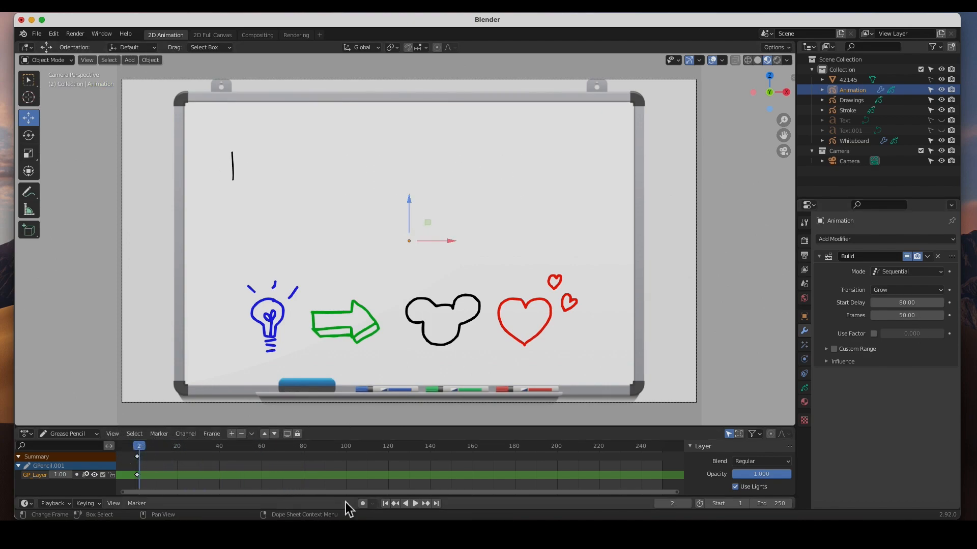
click(416, 504)
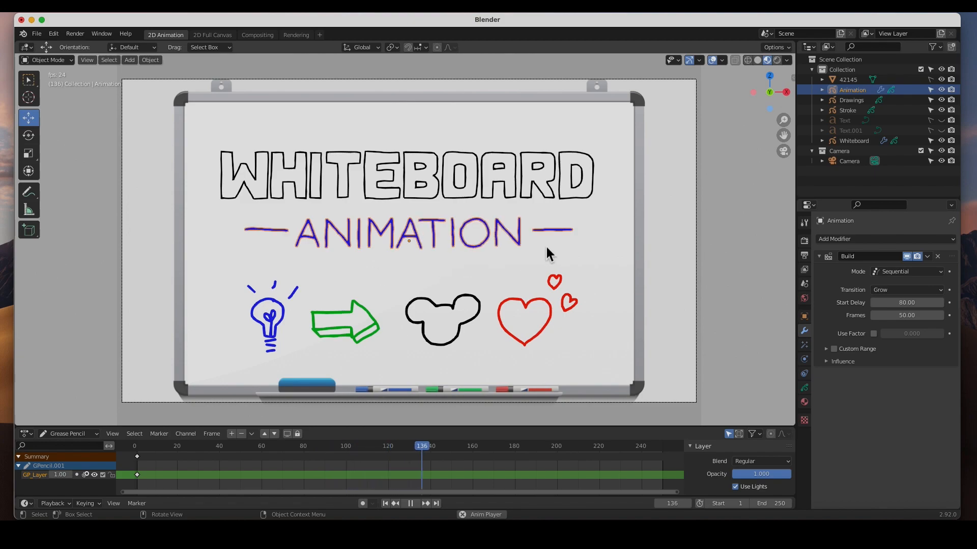
click(412, 504)
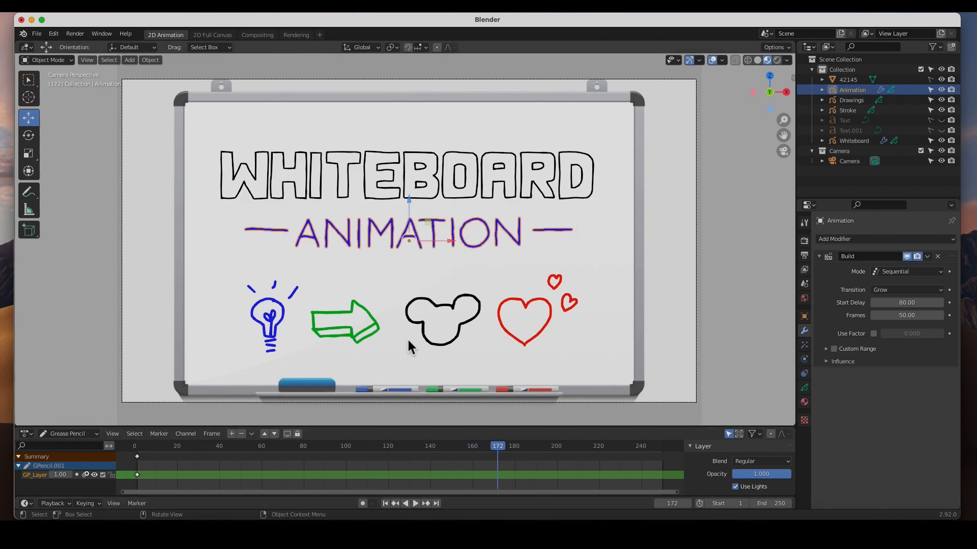
Move to frame 115, partway through the ANIMATION title, and add a Build modifier to the Drawings object.
mouse_move(501, 454)
mouse_down()
mouse_move(360, 448)
mouse_move(377, 451)
mouse_up()
key(space)
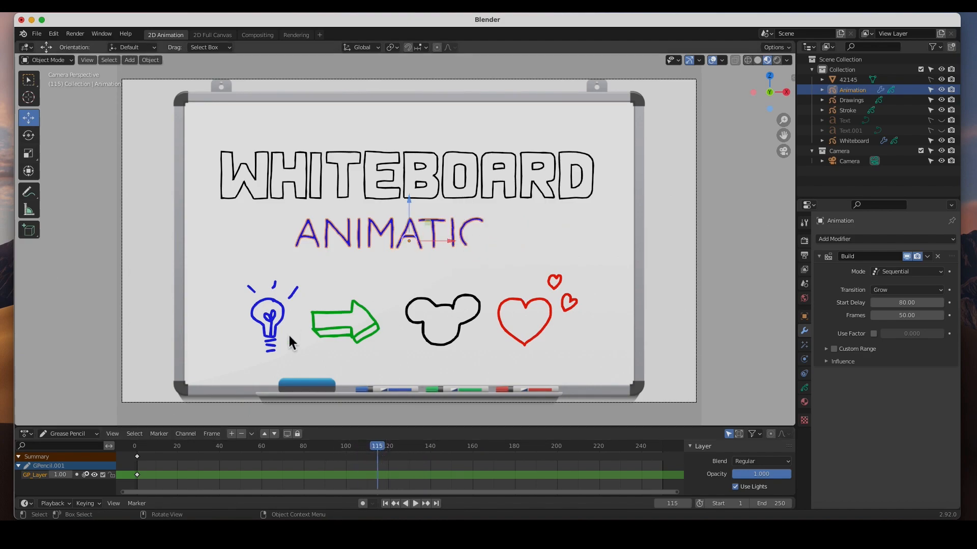
drag(378, 450, 377, 450)
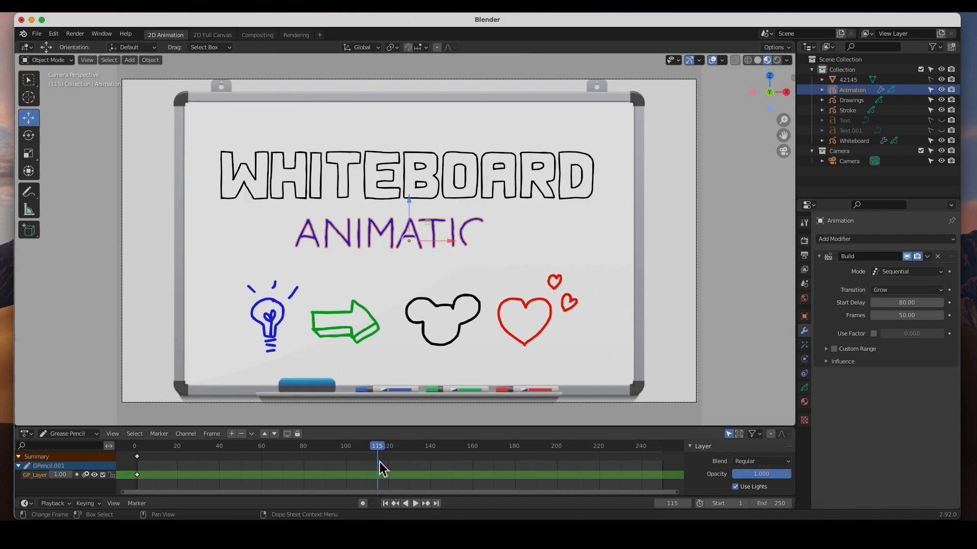
click(862, 100)
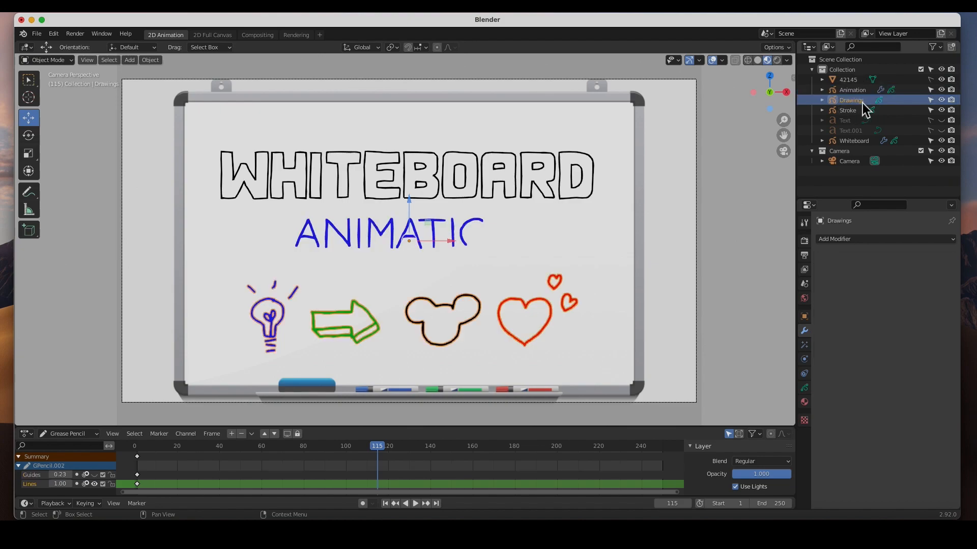
click(865, 239)
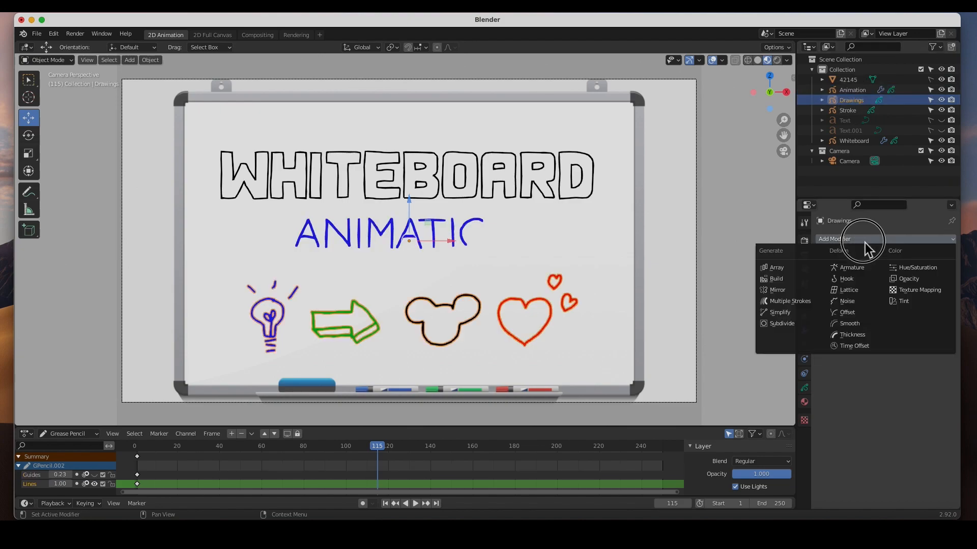
click(779, 279)
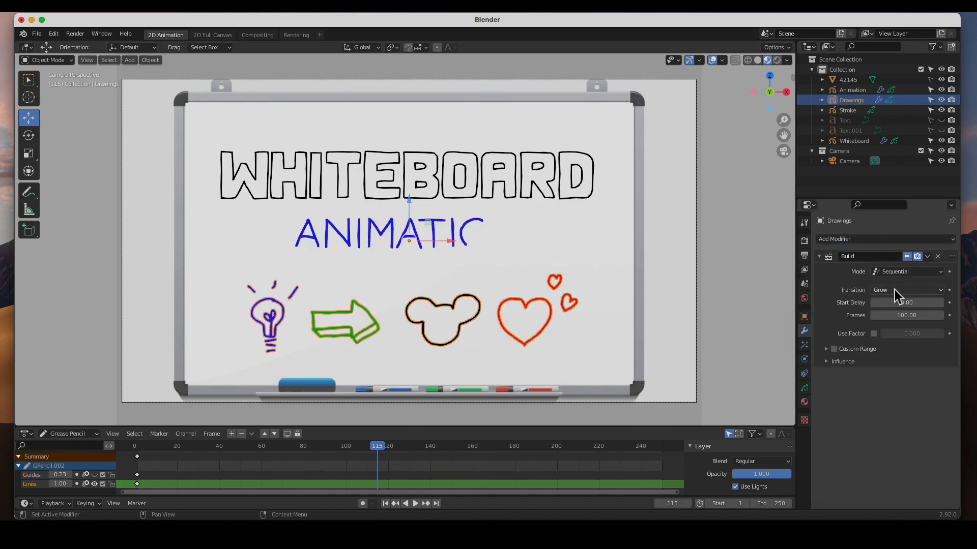
Set the Drawings object's Build modifier to a Start Delay of 115 and 75 Frames.
click(908, 303)
key(Return)
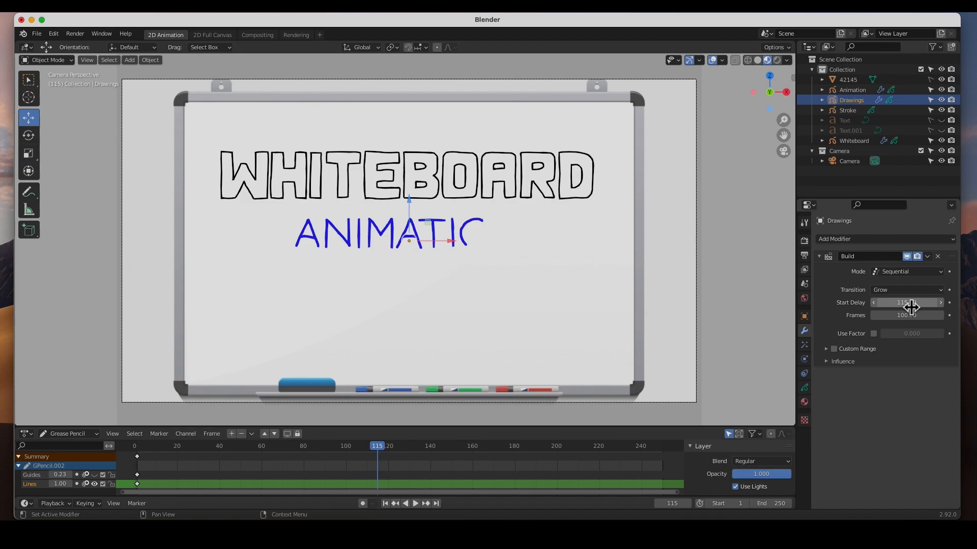
click(918, 315)
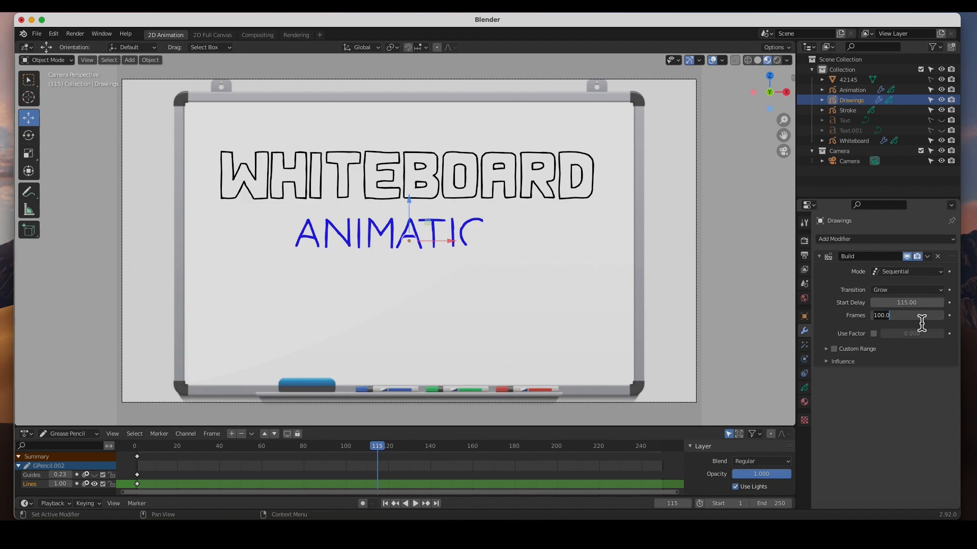
key(Return)
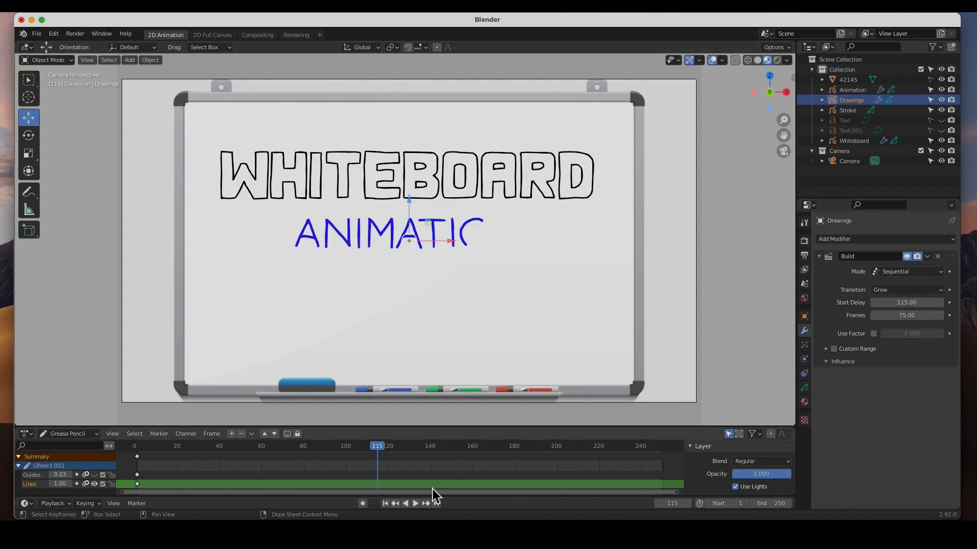
Play the animation from the first frame, stop it, and scrub to frame 205 to check the complete reveal.
click(385, 504)
click(416, 503)
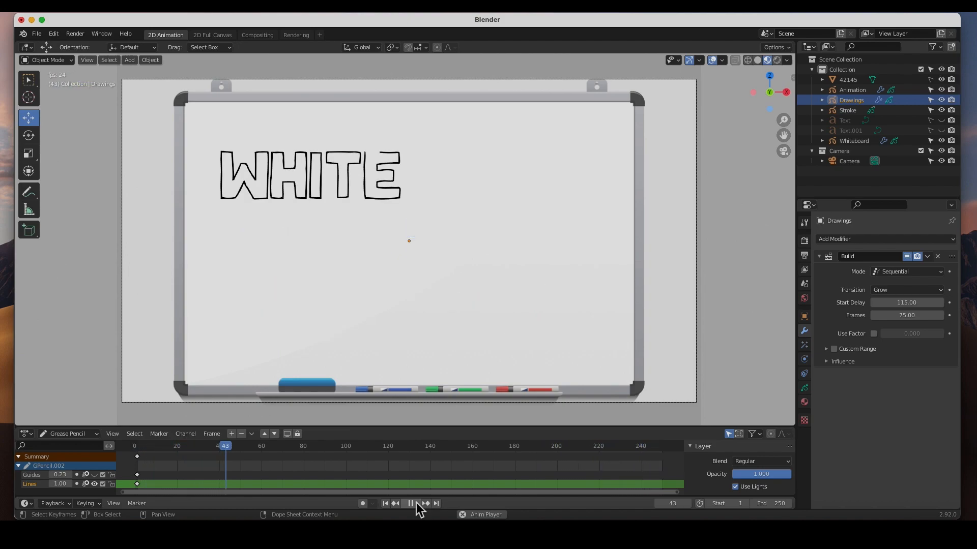
click(415, 502)
drag(294, 452, 567, 447)
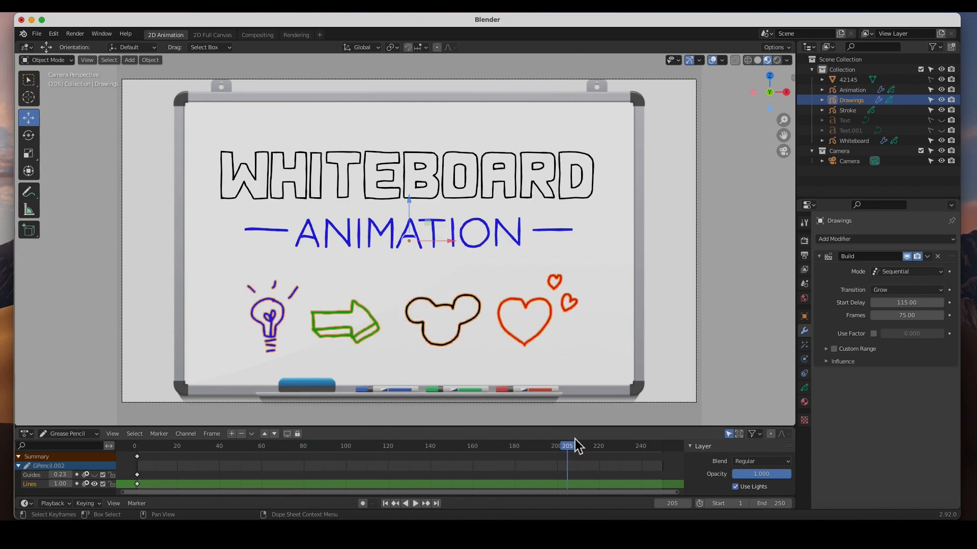
Add a Noise modifier to the Whiteboard object with Position 0.05 and Noise Scale 0.171.
click(590, 196)
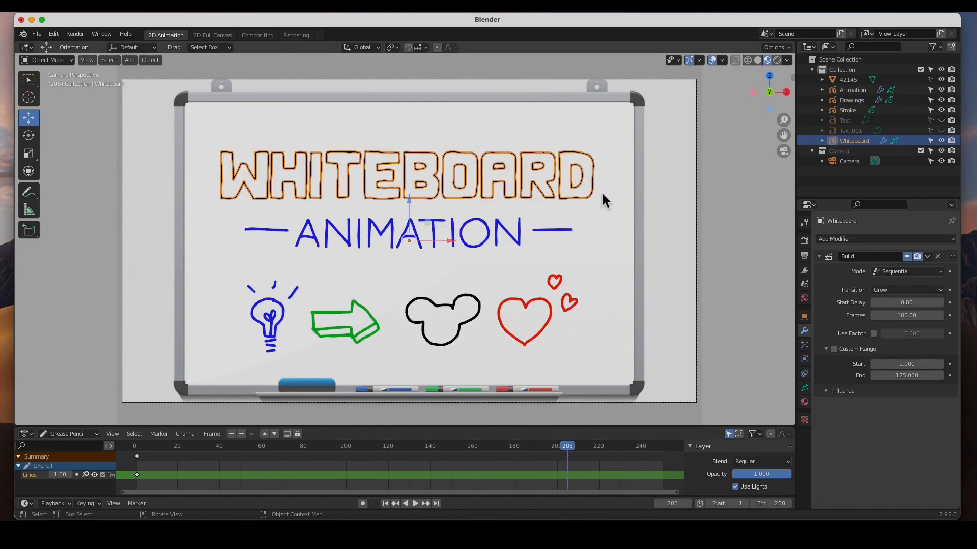
click(887, 241)
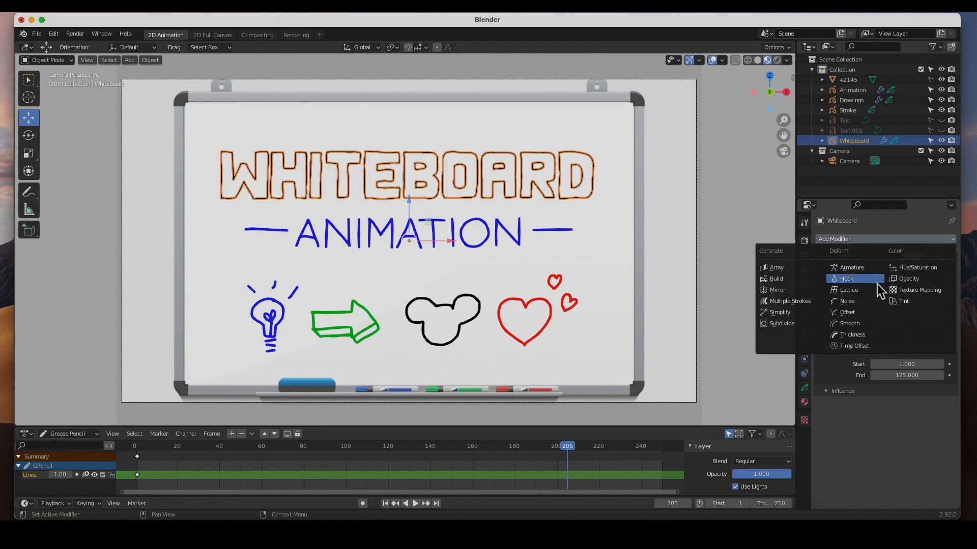
click(860, 303)
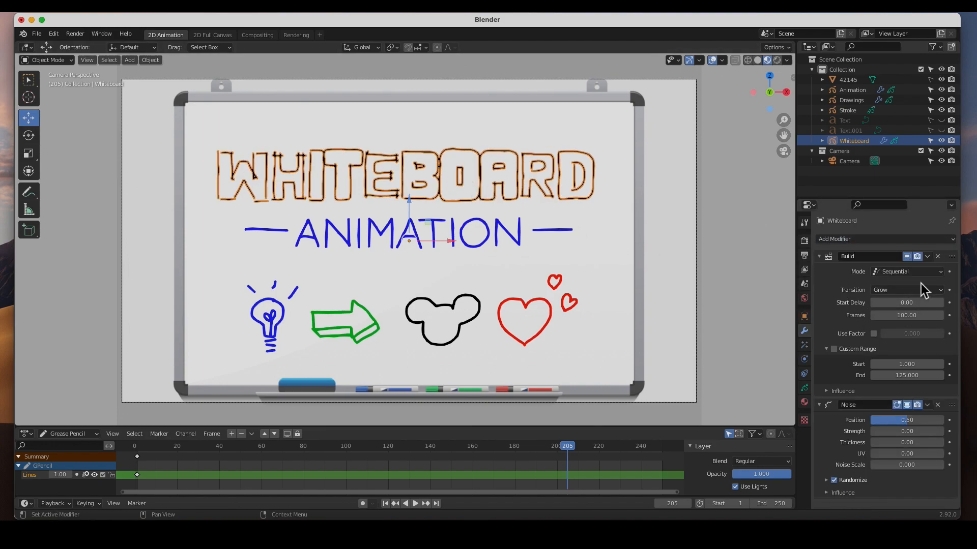
mouse_move(910, 424)
mouse_down()
mouse_move(887, 415)
mouse_move(874, 426)
mouse_up()
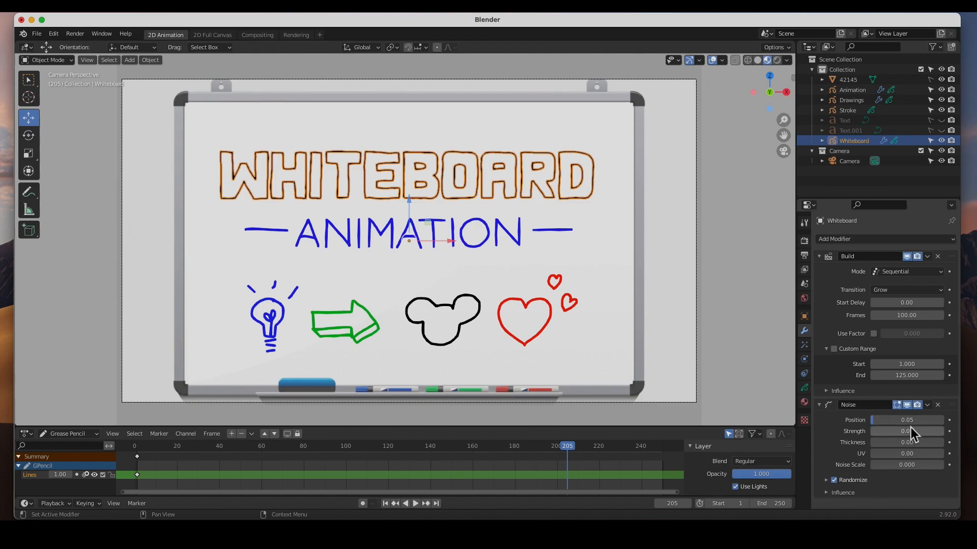
drag(879, 469, 890, 464)
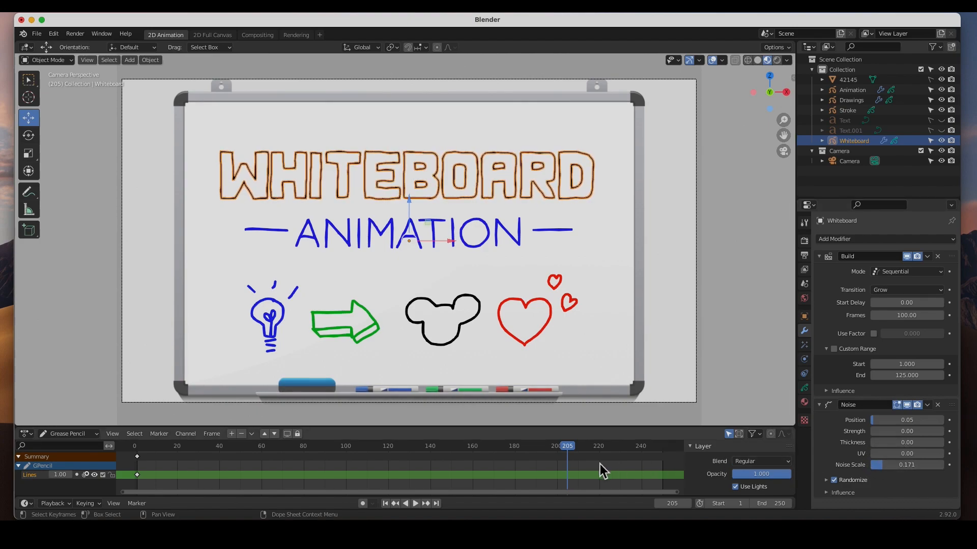
Play the animation from the first frame to check the noise on the WHITEBOARD strokes, and stop it.
click(385, 503)
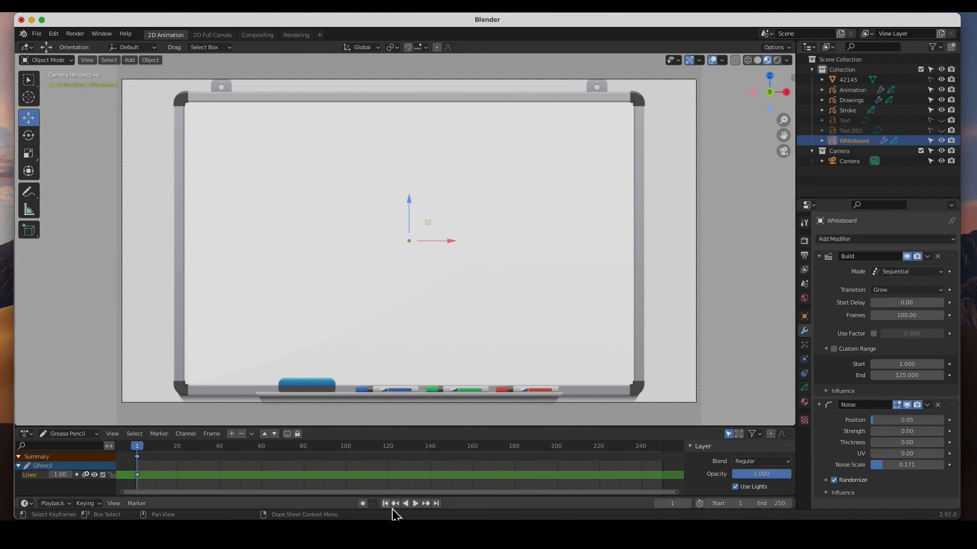
click(415, 503)
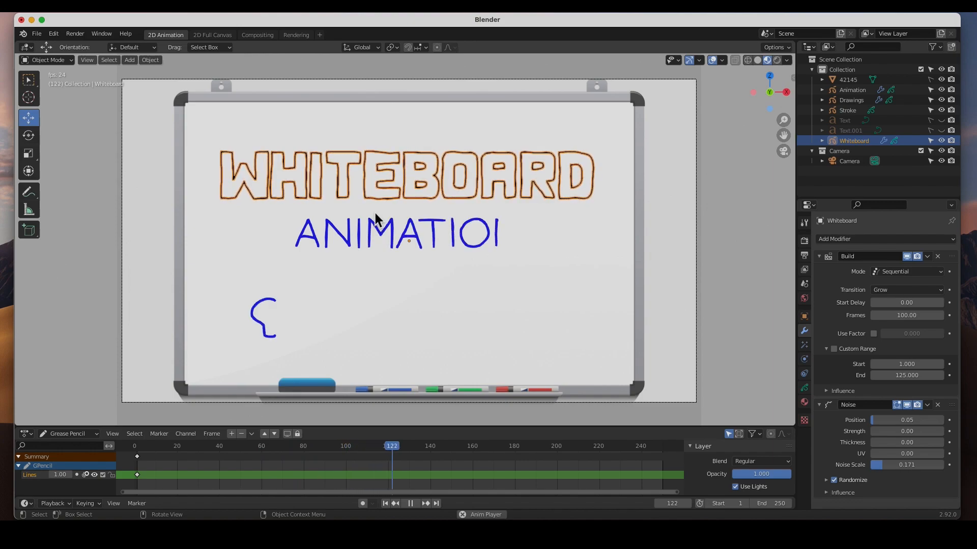
click(414, 504)
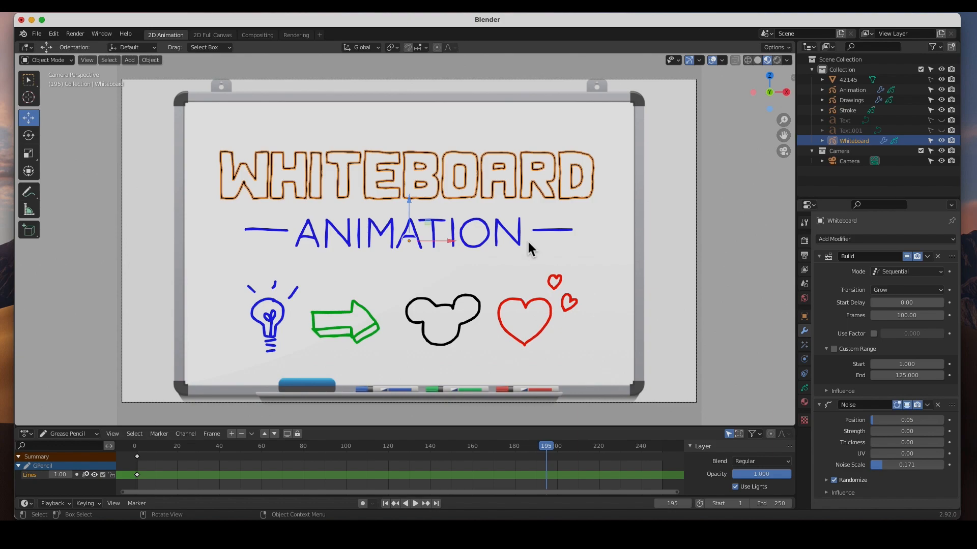
Add a Noise modifier to the Animation object with Position 0.08 and Noise Scale 0.288.
click(861, 92)
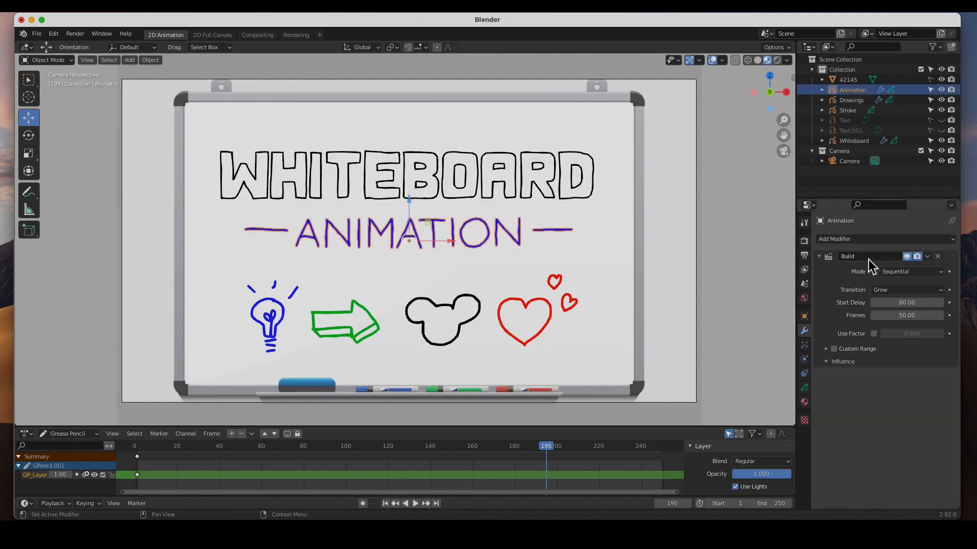
click(868, 240)
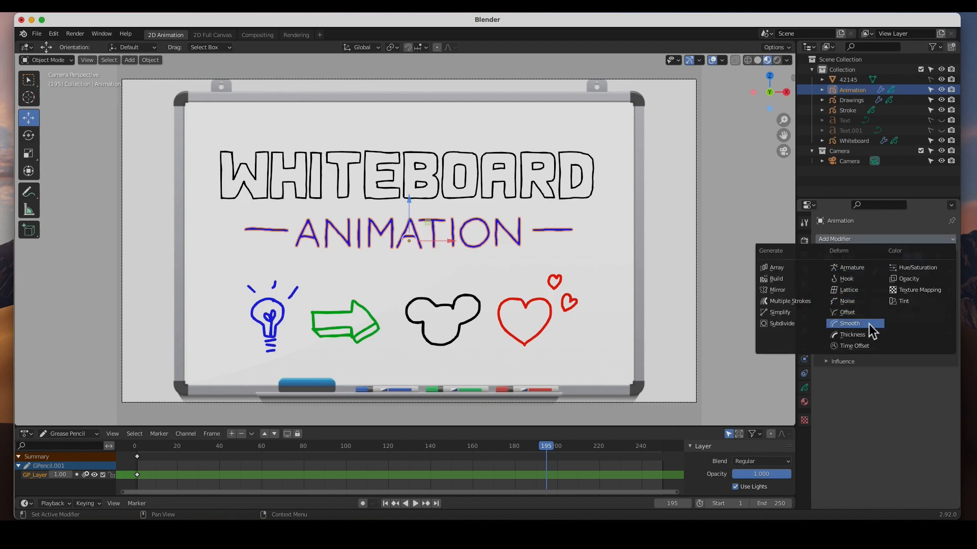
click(863, 304)
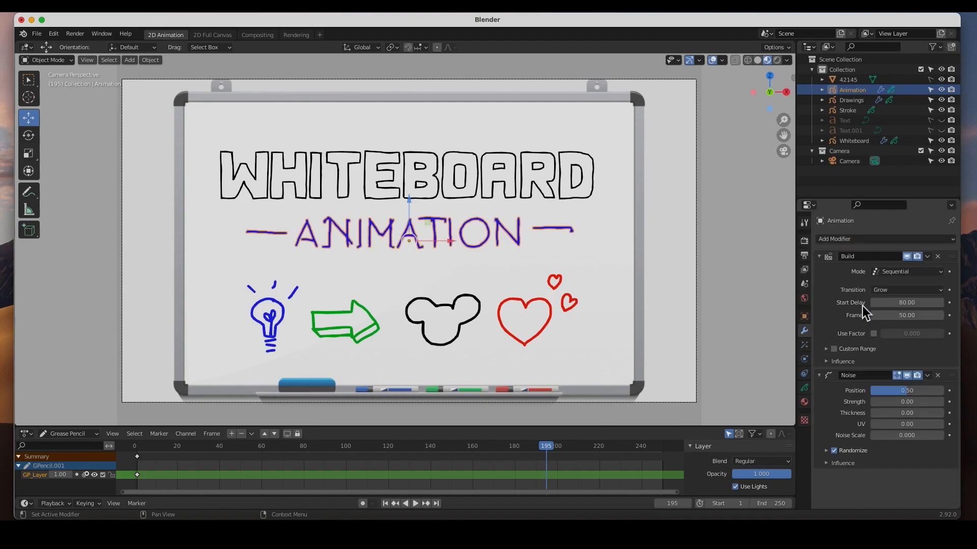
drag(910, 396, 876, 396)
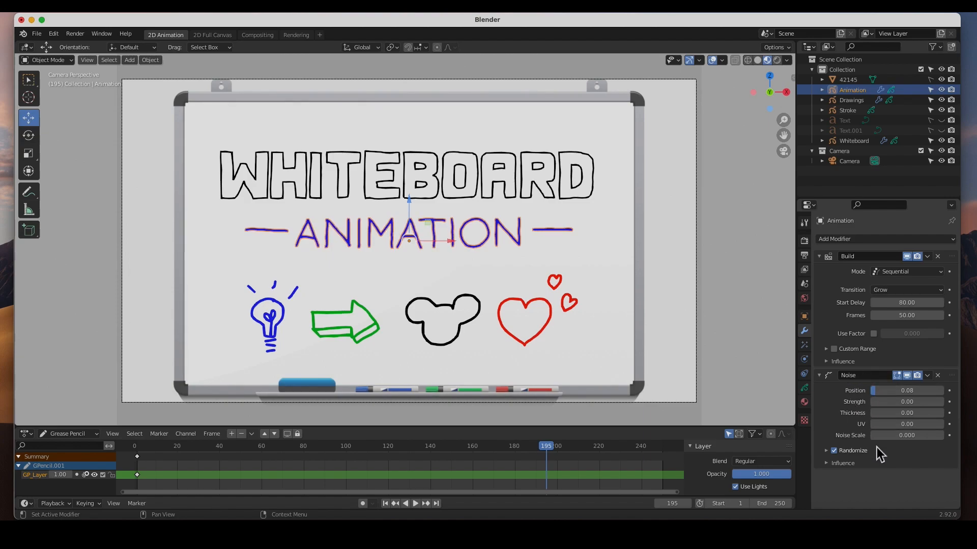
drag(880, 437, 904, 437)
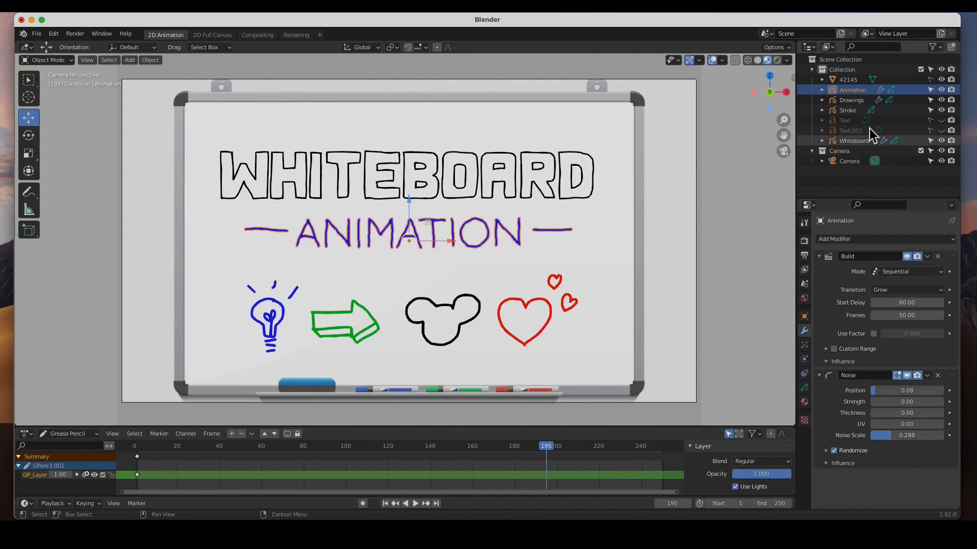
Add a Noise modifier to the Drawings object with Position 0.05 and Noise Scale 0.205.
click(860, 100)
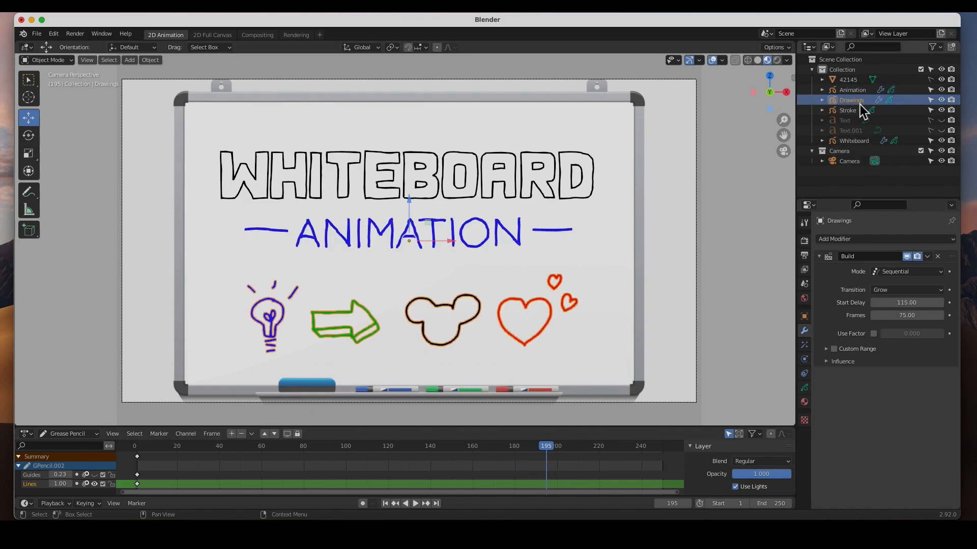
click(867, 241)
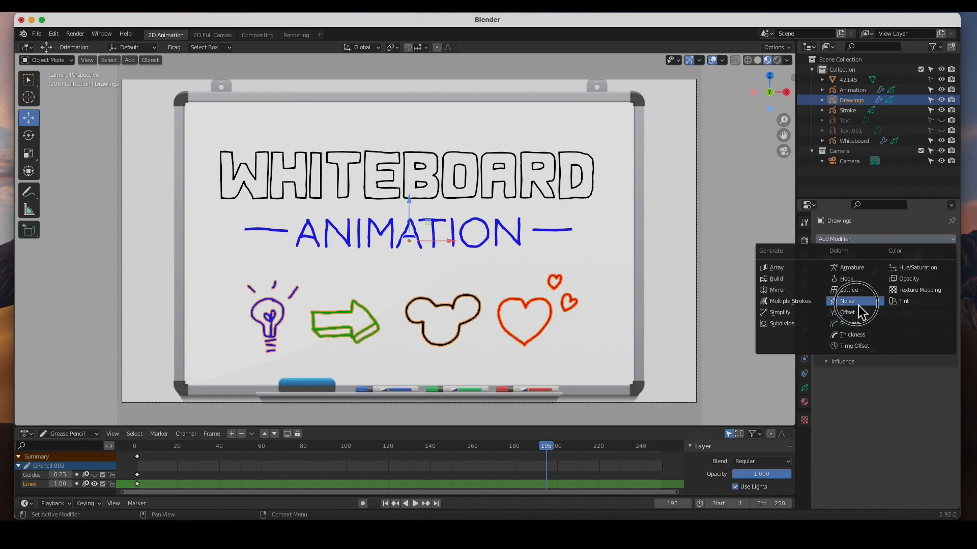
click(858, 304)
drag(894, 393, 873, 401)
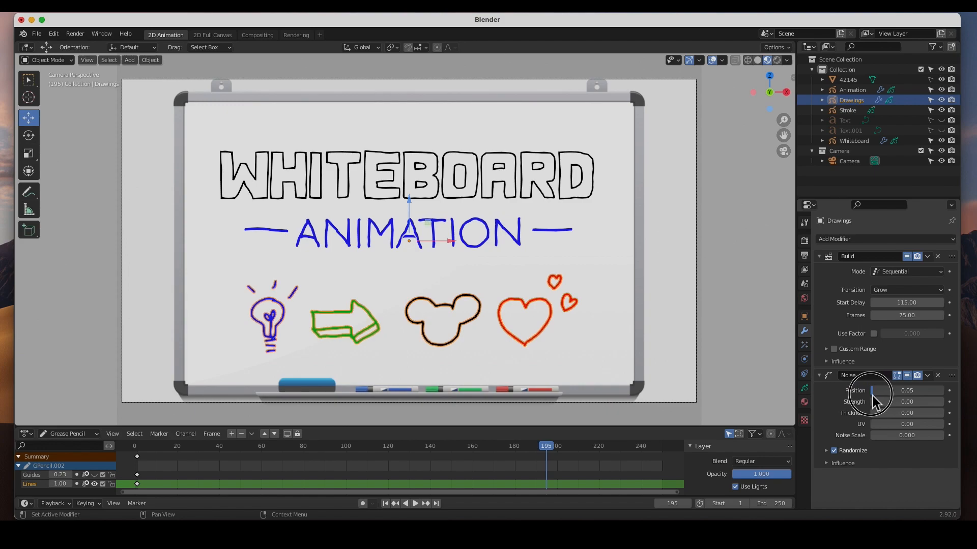
drag(878, 438, 893, 440)
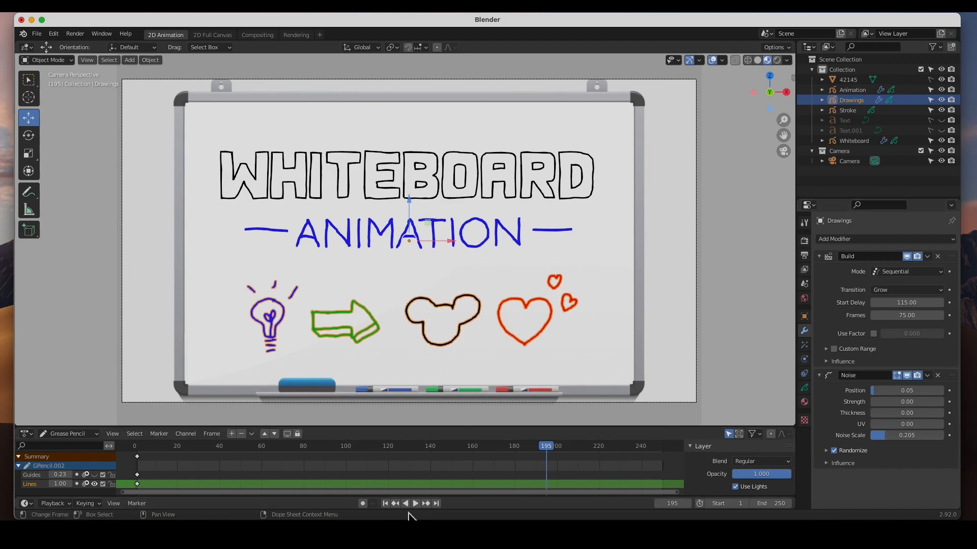
Play the animation from the first frame to check the wobble on all titles and drawings, and deselect the Drawings object.
click(388, 504)
click(415, 503)
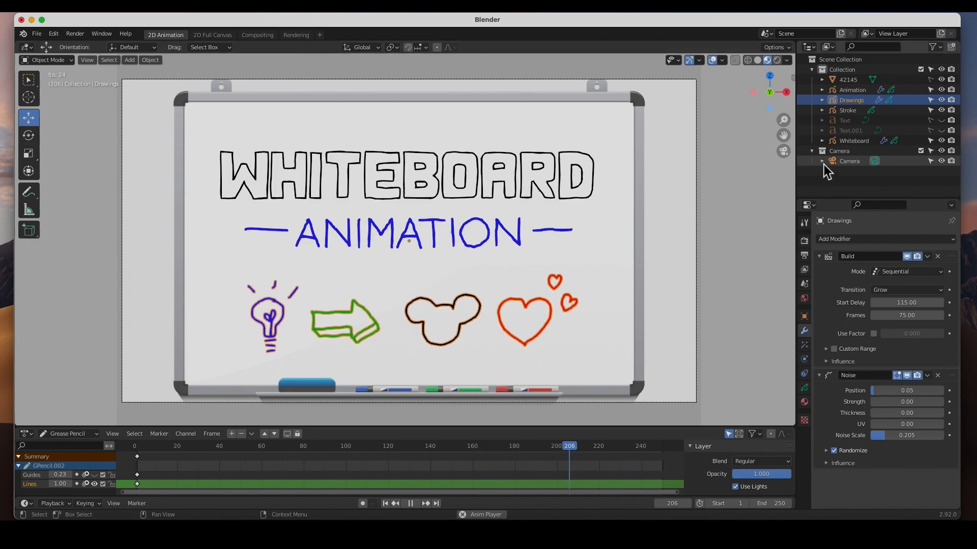
click(758, 225)
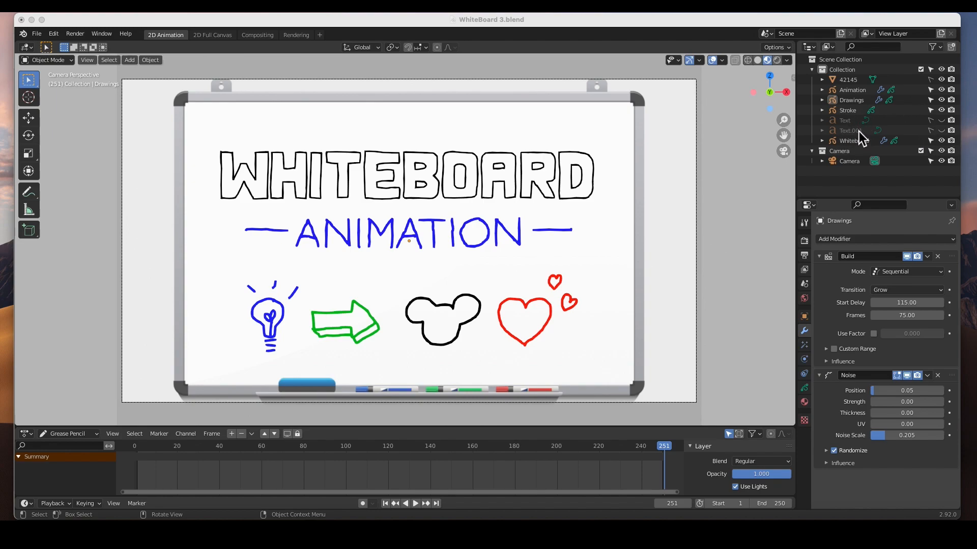
Delete the two hidden text objects, Text.001 and Text, from the scene.
click(847, 124)
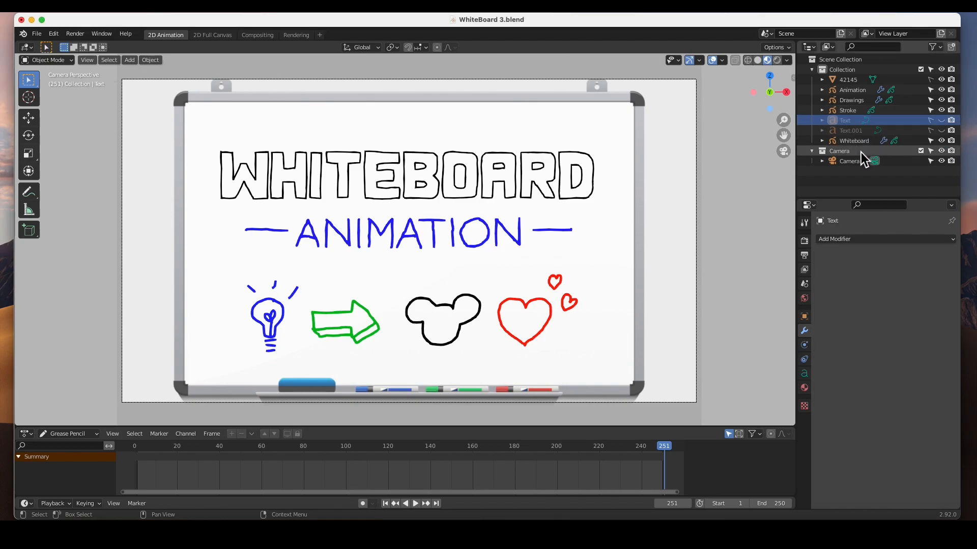
click(852, 133)
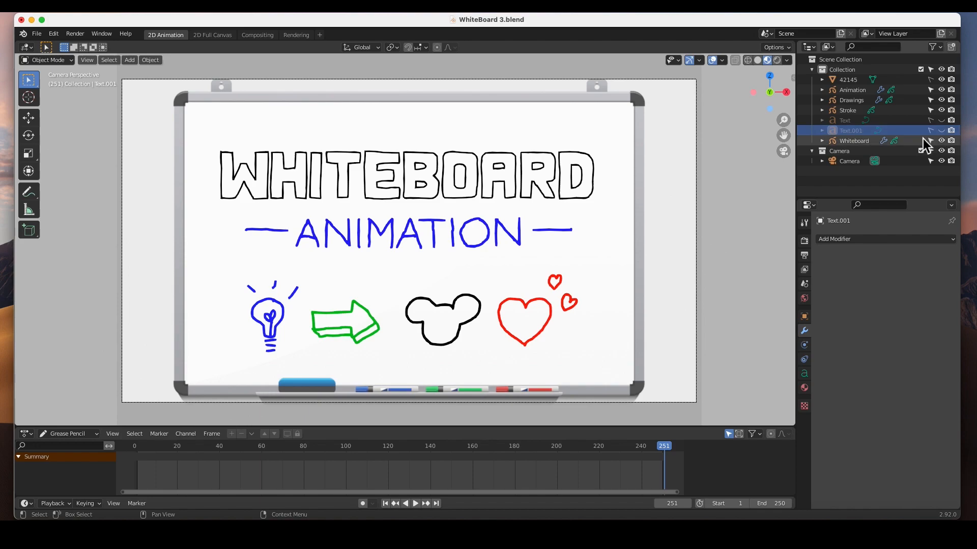
key(x)
click(849, 121)
key(x)
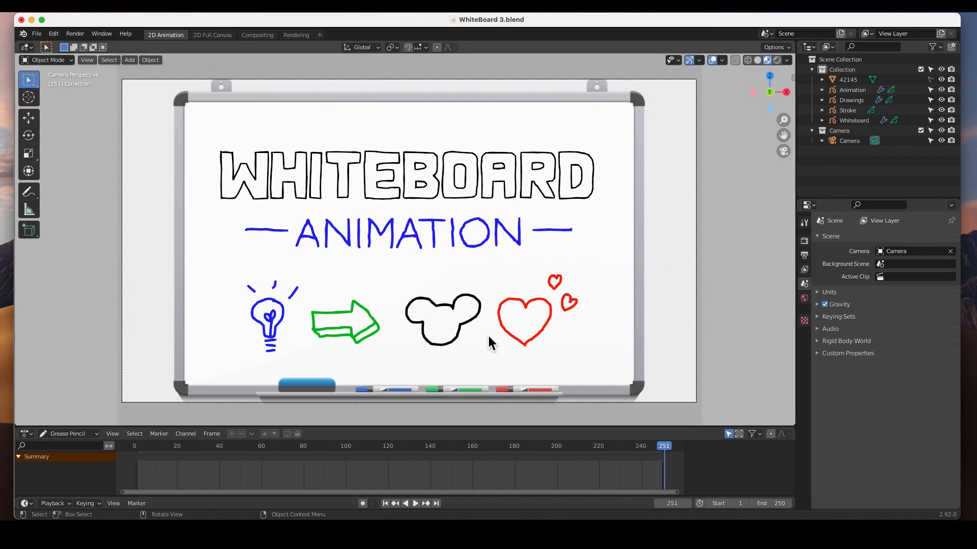
Remove the Guides layer from the Drawings object, leaving only the Lines layer.
click(852, 101)
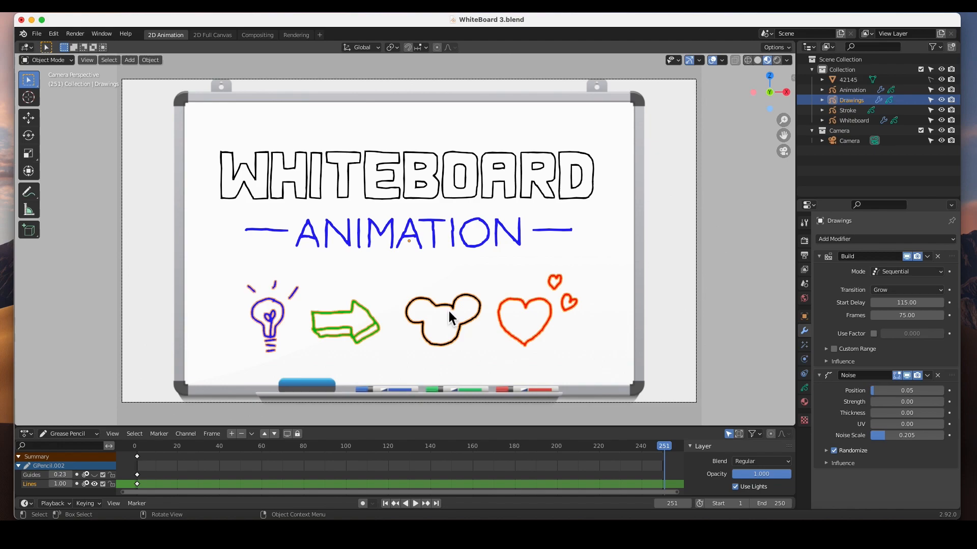
click(805, 388)
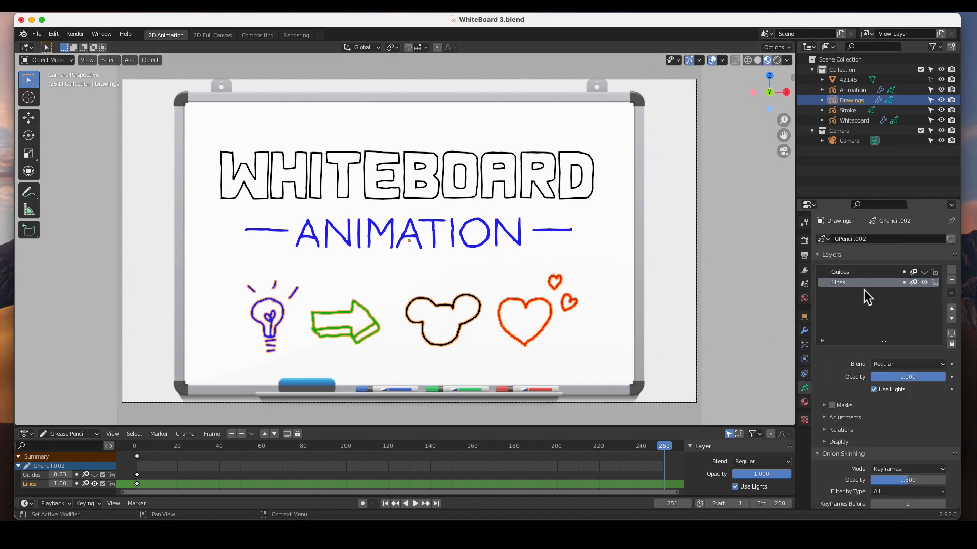
click(924, 272)
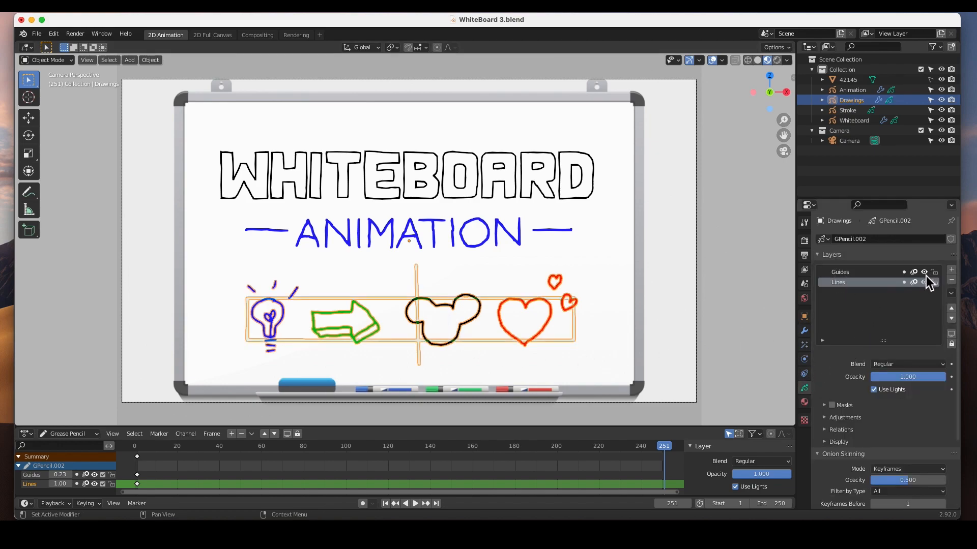
click(843, 273)
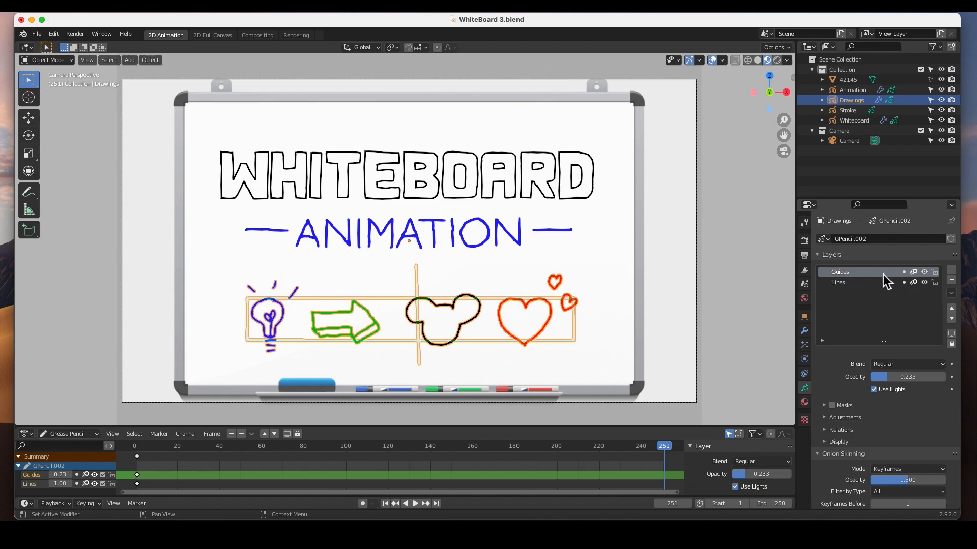
click(952, 280)
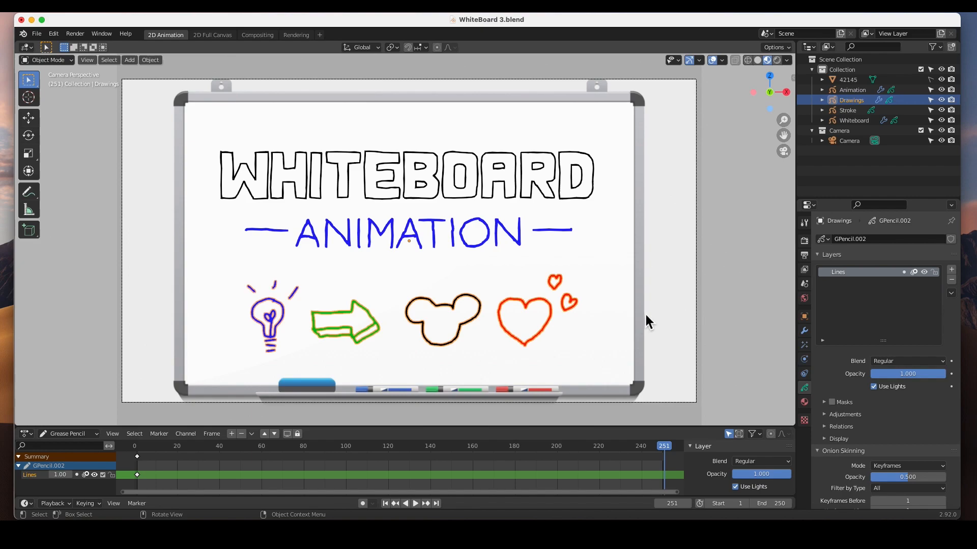
Render the current frame as a still image, inspect the whole picture, and close the render window.
click(75, 34)
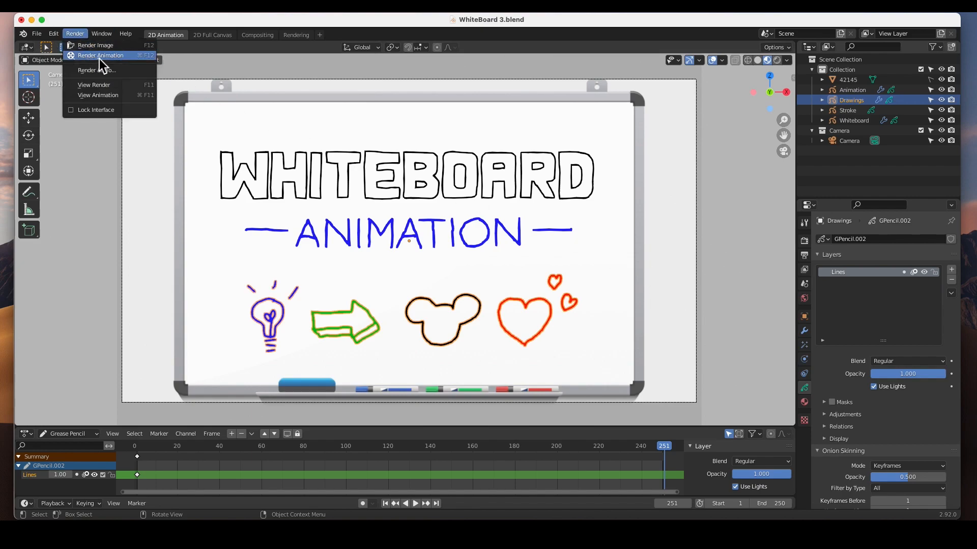
click(114, 47)
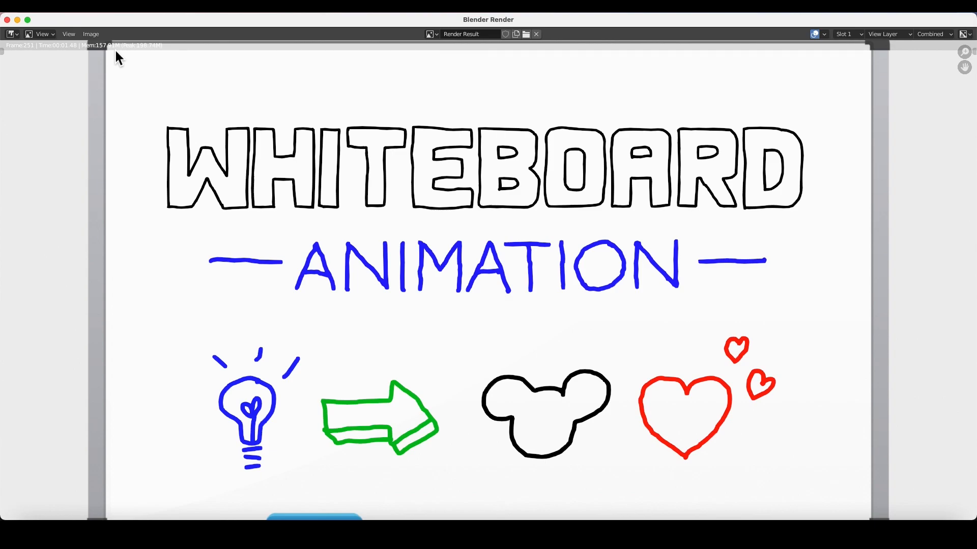
drag(964, 51, 833, 104)
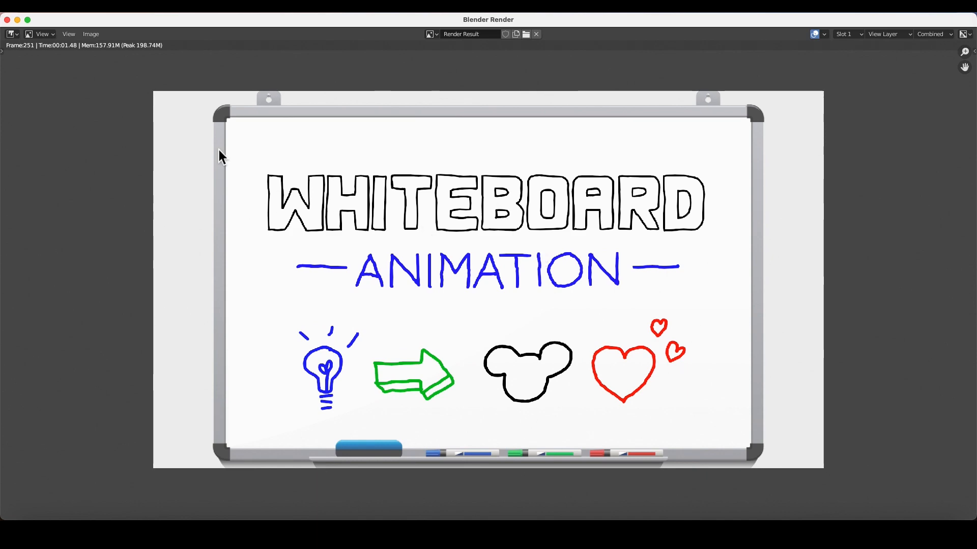
click(7, 20)
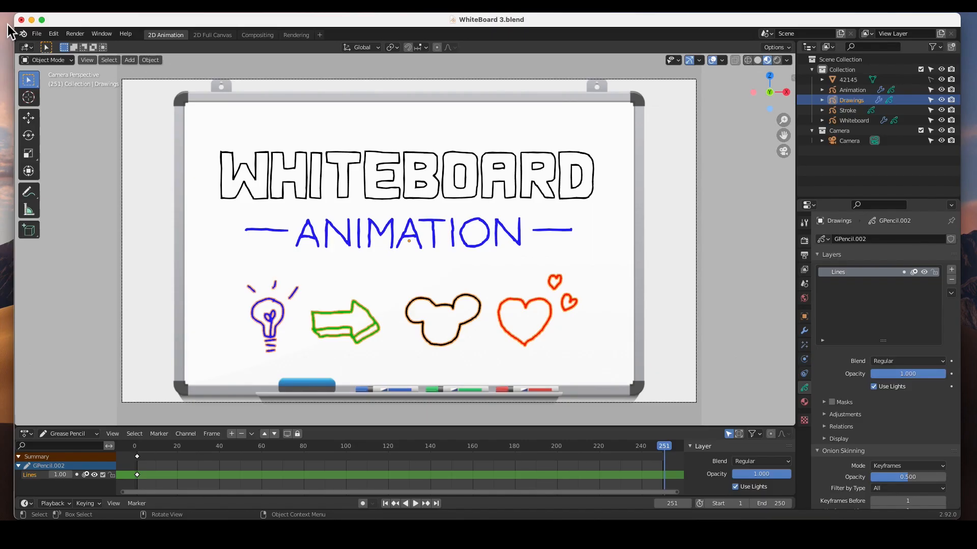